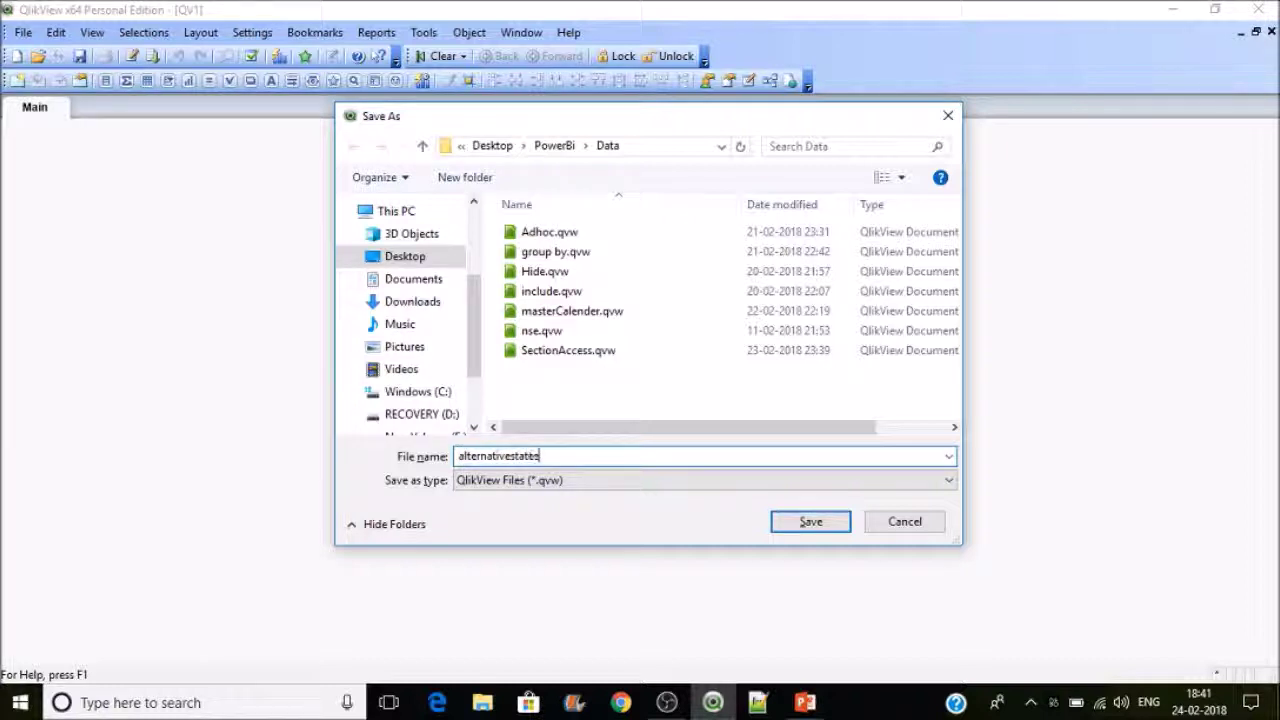
Step: Save the document as alternativestates and add the Orders table of SuperStoreUS_2015.xlsx to its load script with embedded labels
key("Return")
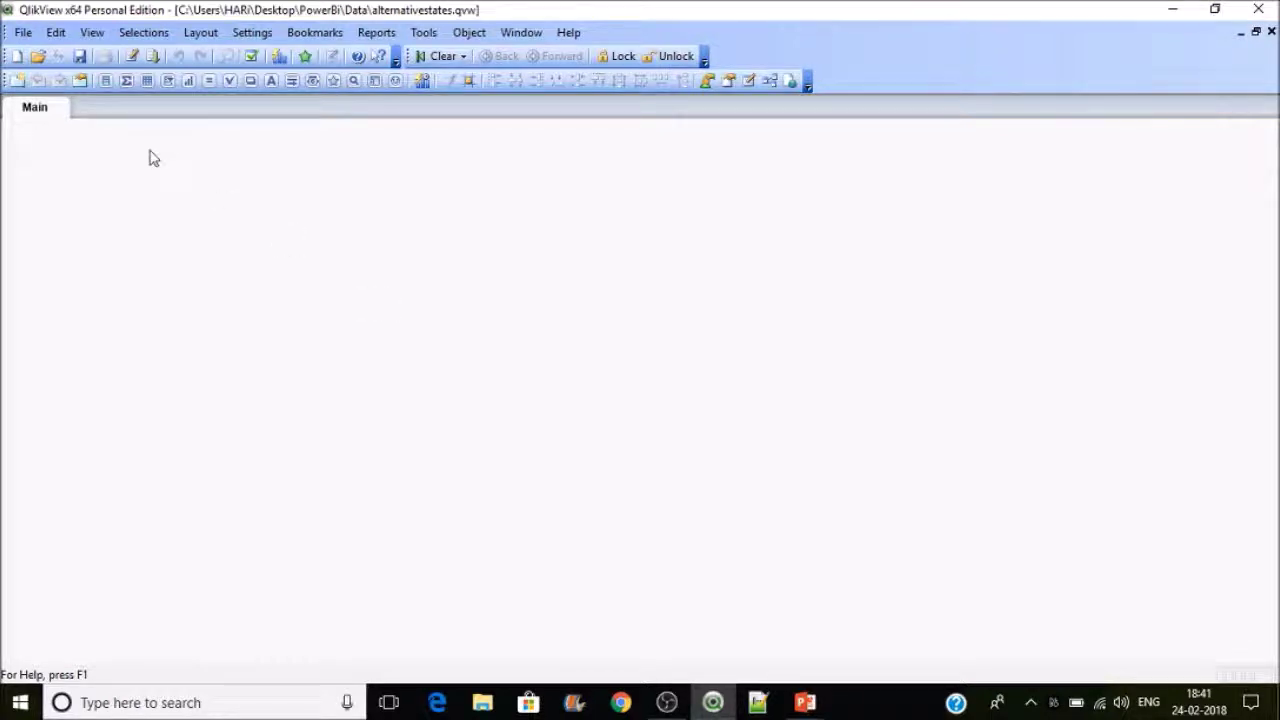
left_click(133, 60)
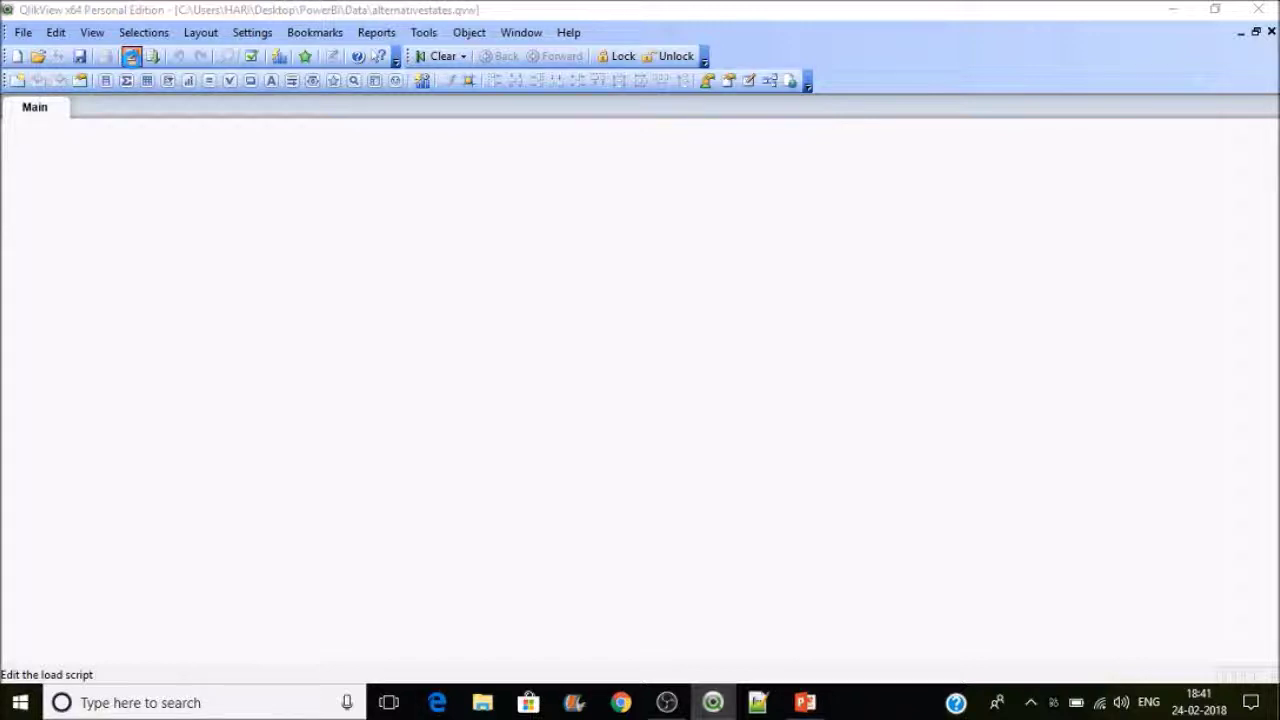
left_click(475, 539)
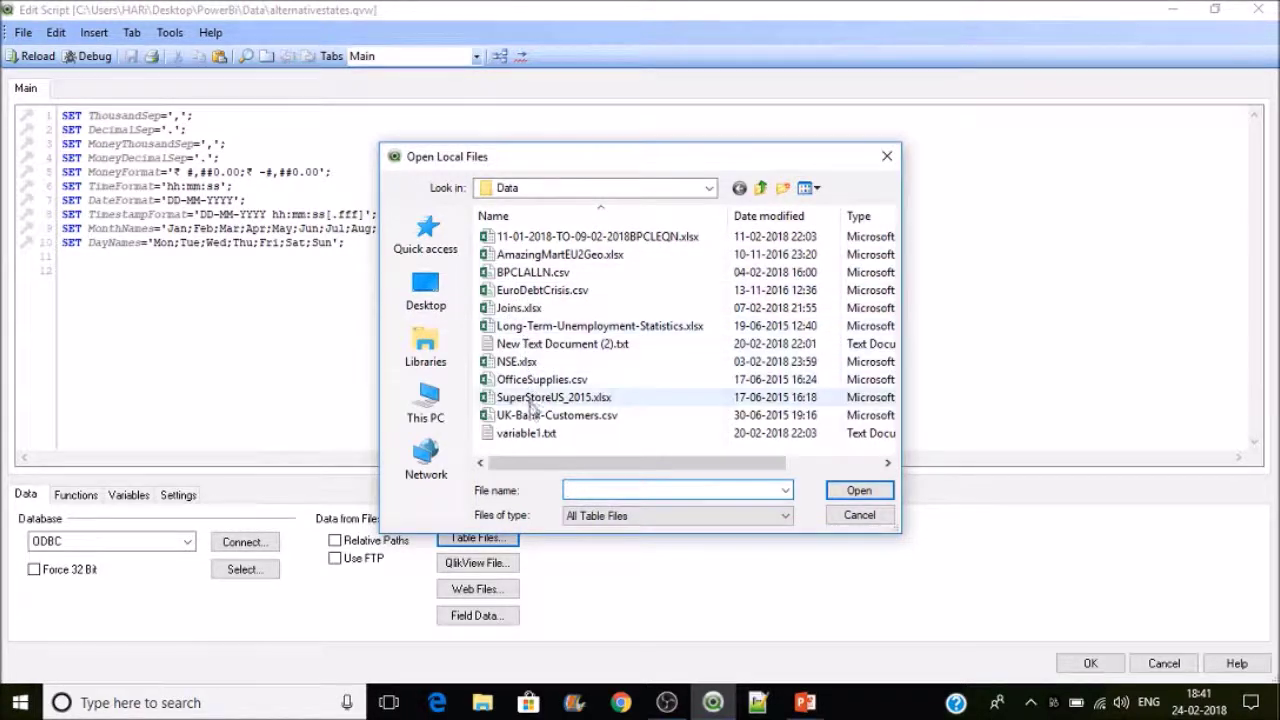
left_click(533, 400)
left_click(857, 491)
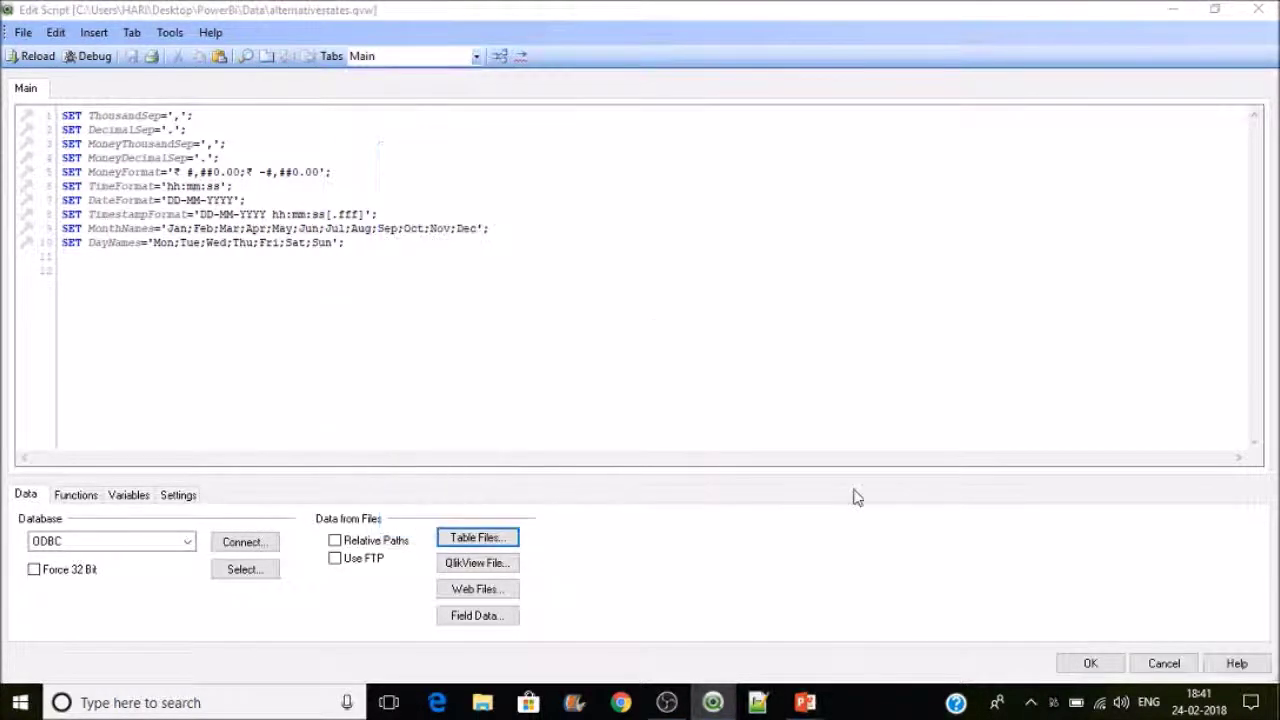
left_click(522, 172)
left_click(530, 205)
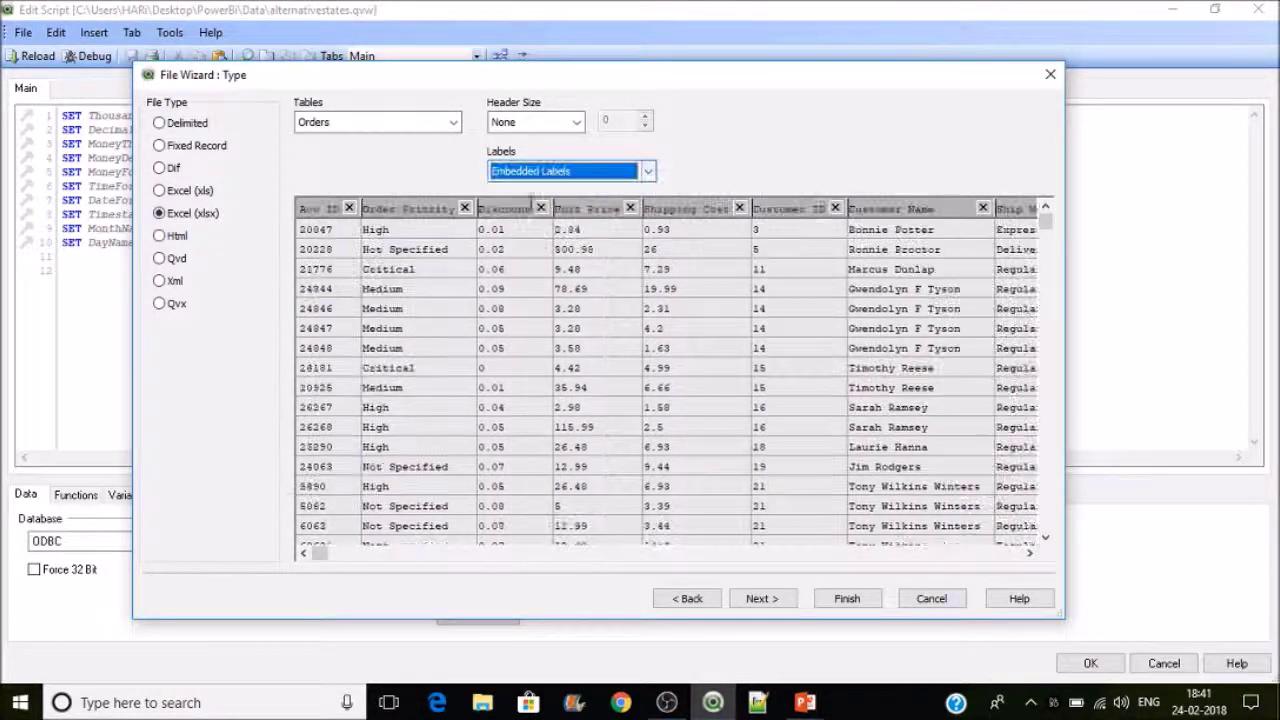
left_click(840, 598)
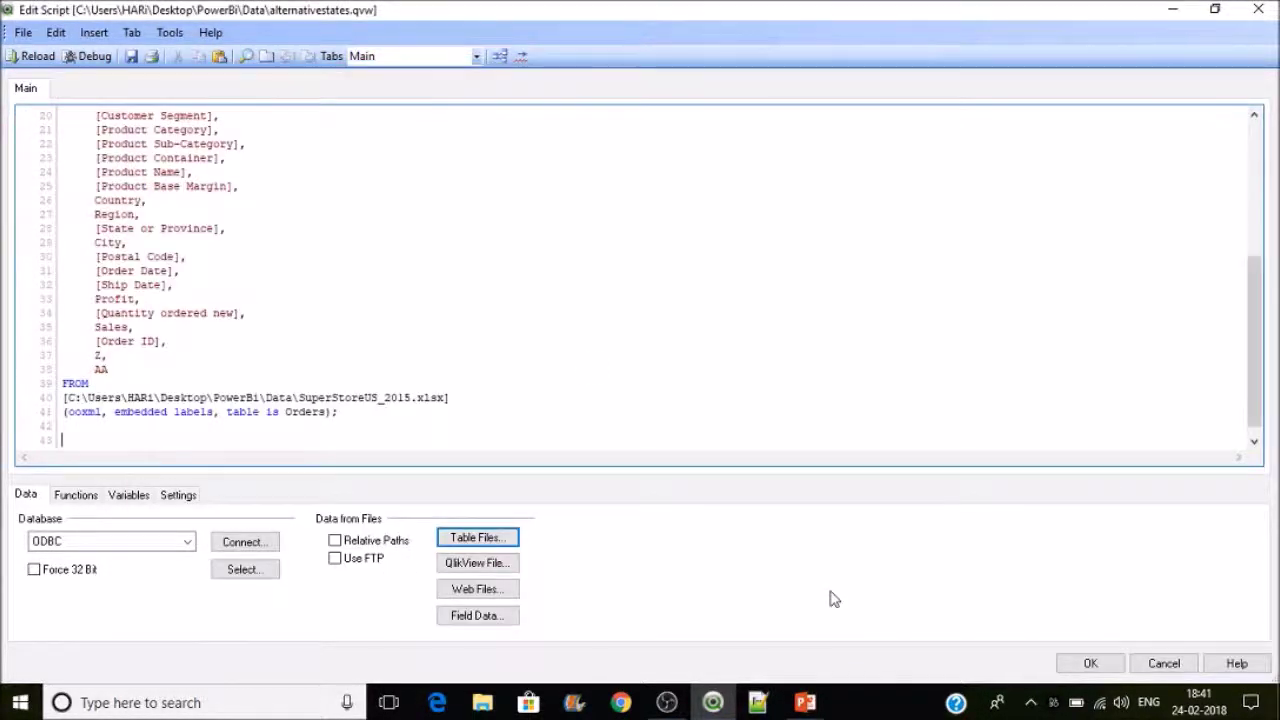
Step: Reload the script data, accept the sheet properties without adding any fields, and save the document
left_click(36, 56)
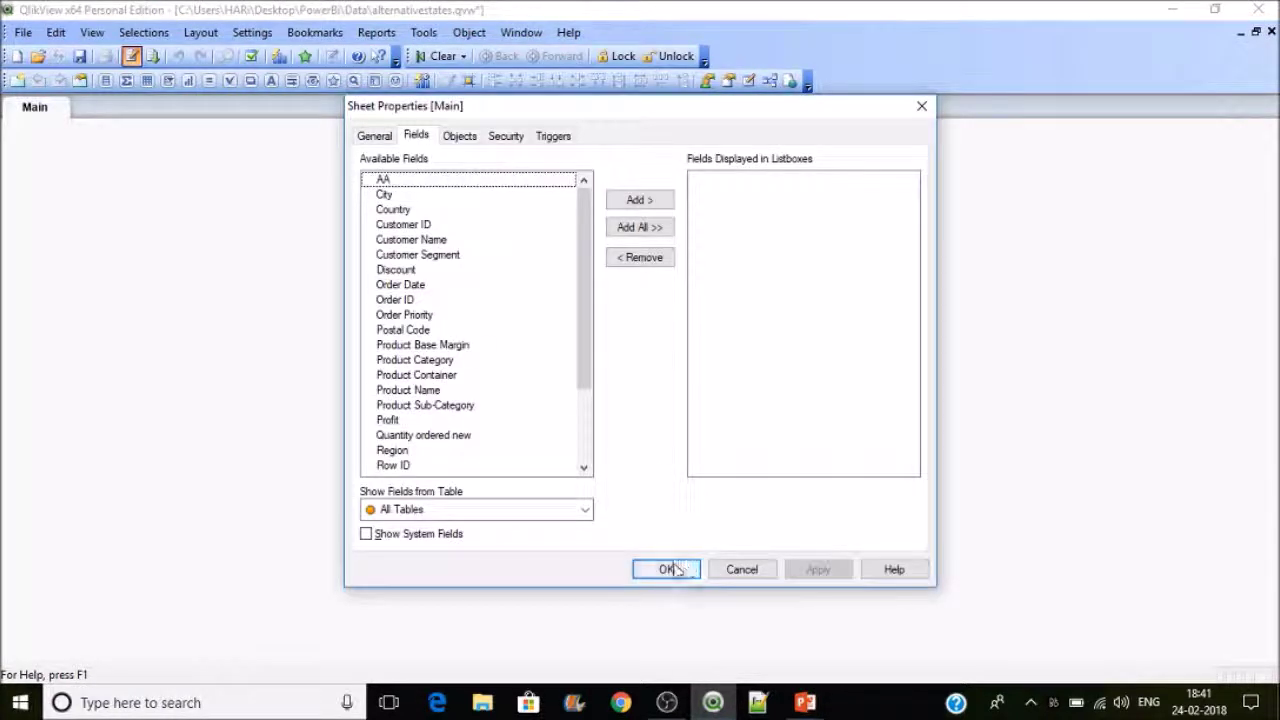
left_click(672, 569)
left_click(80, 56)
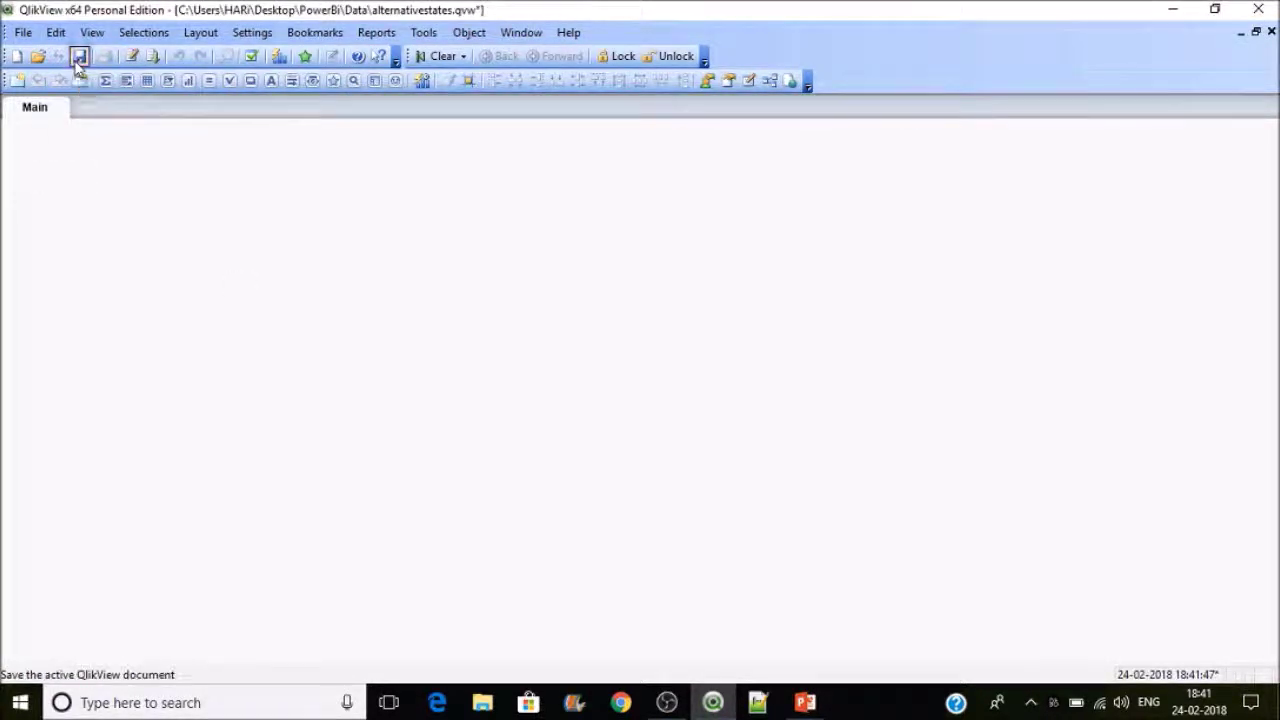
Step: Add a list box near the upper-left corner of the Main sheet, trying to use Region as its field
right_click(50, 151)
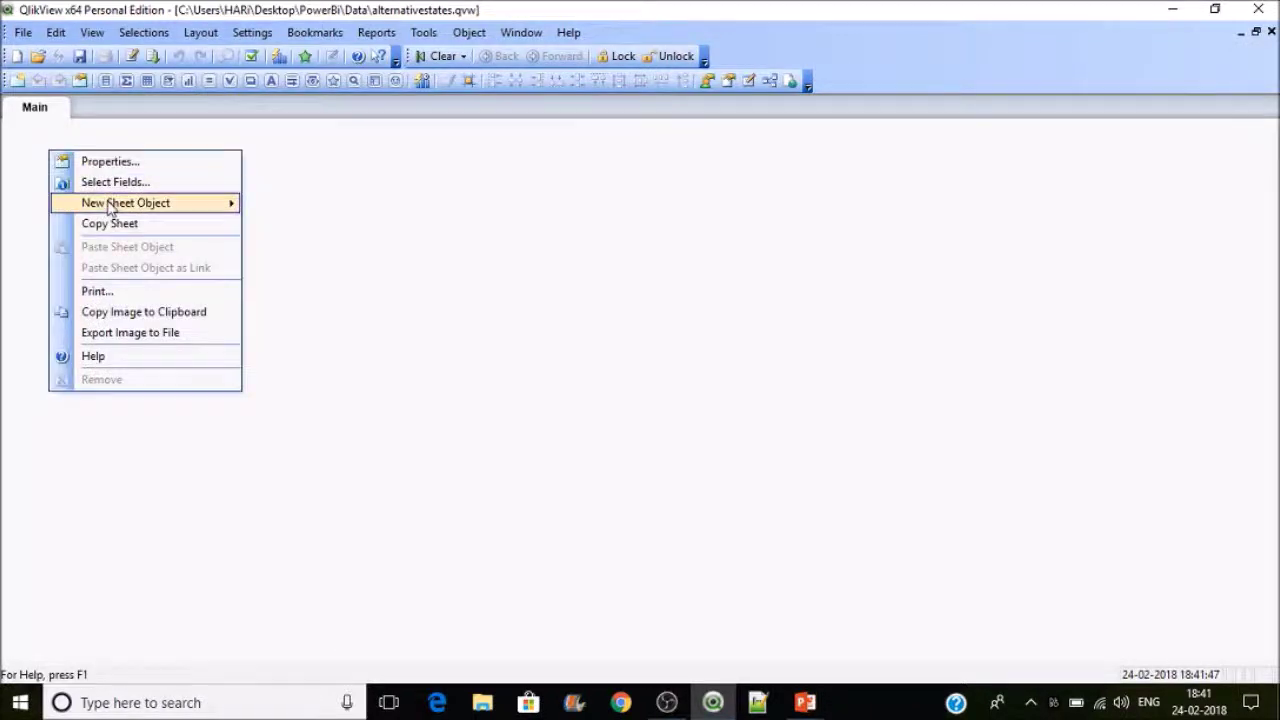
mouse_move(112, 205)
left_click(293, 205)
type("re")
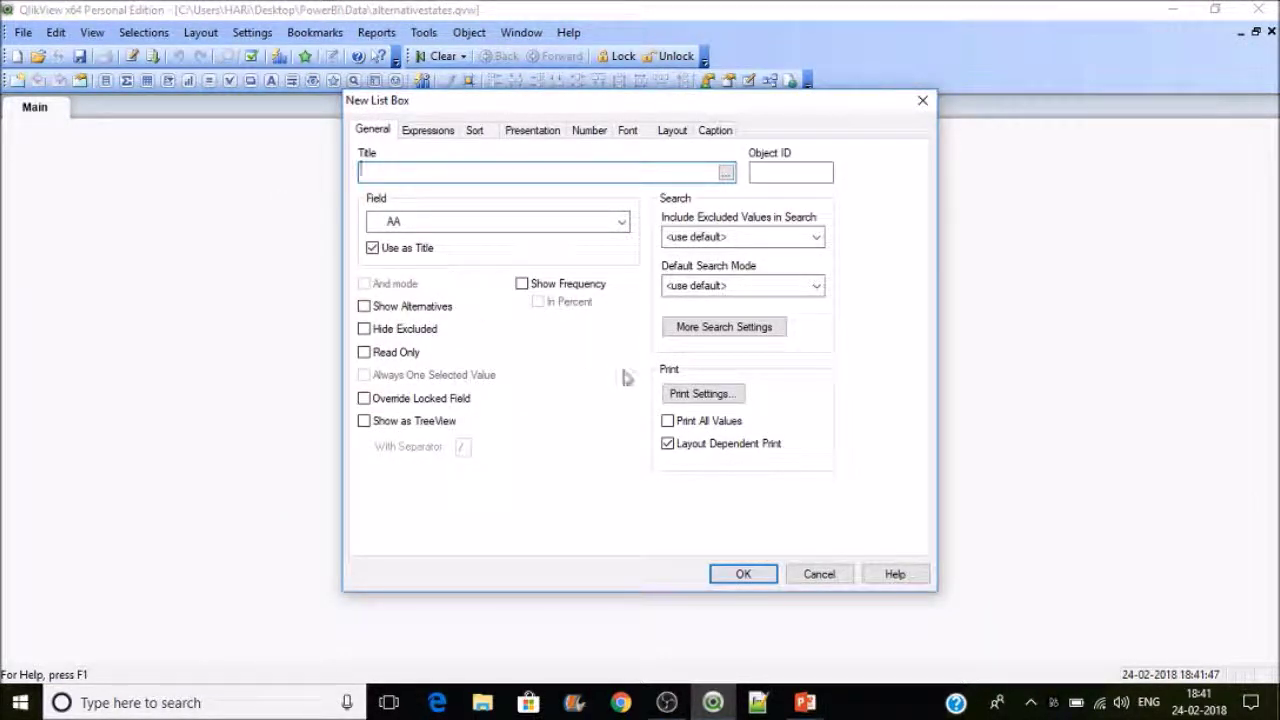
left_click(551, 221)
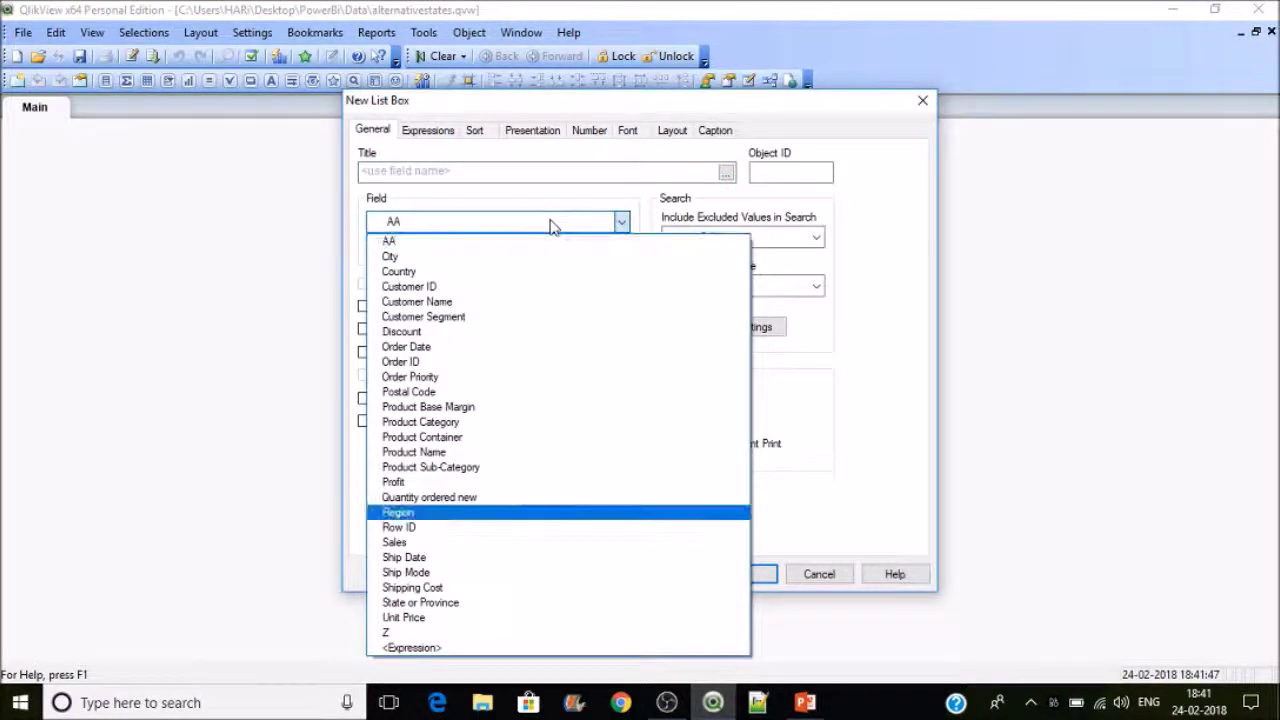
left_click(551, 221)
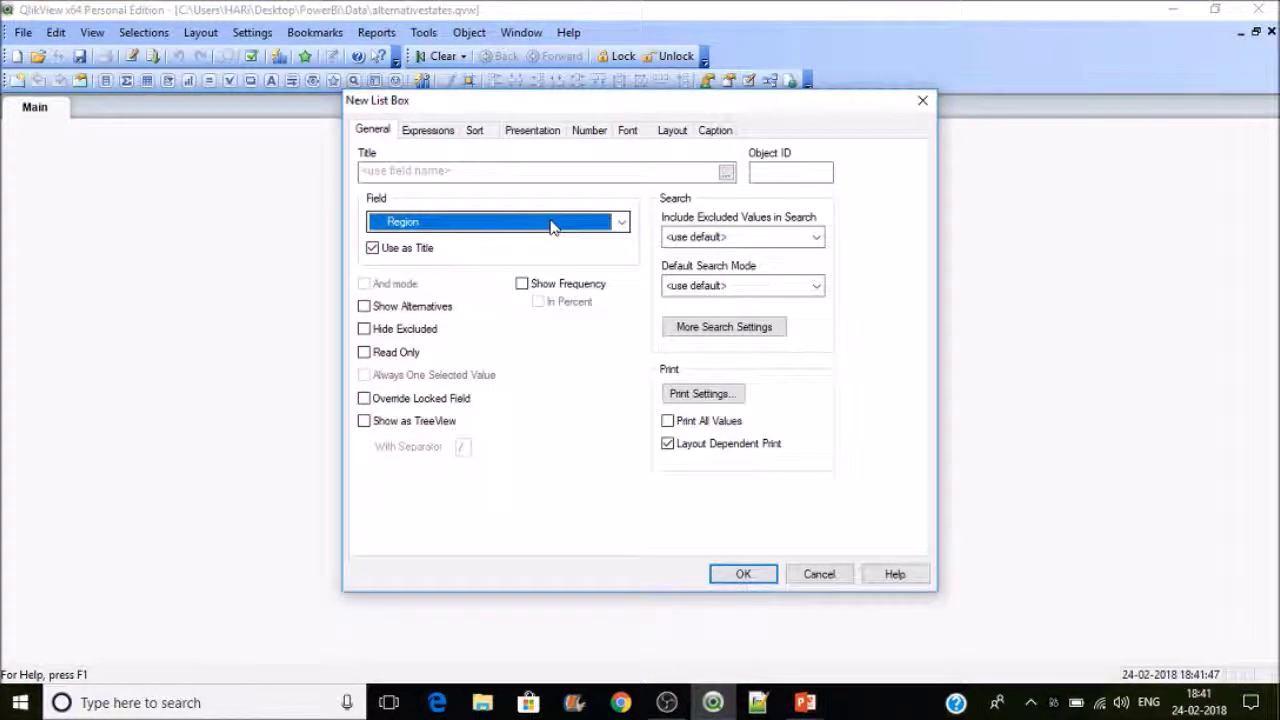
left_click(741, 574)
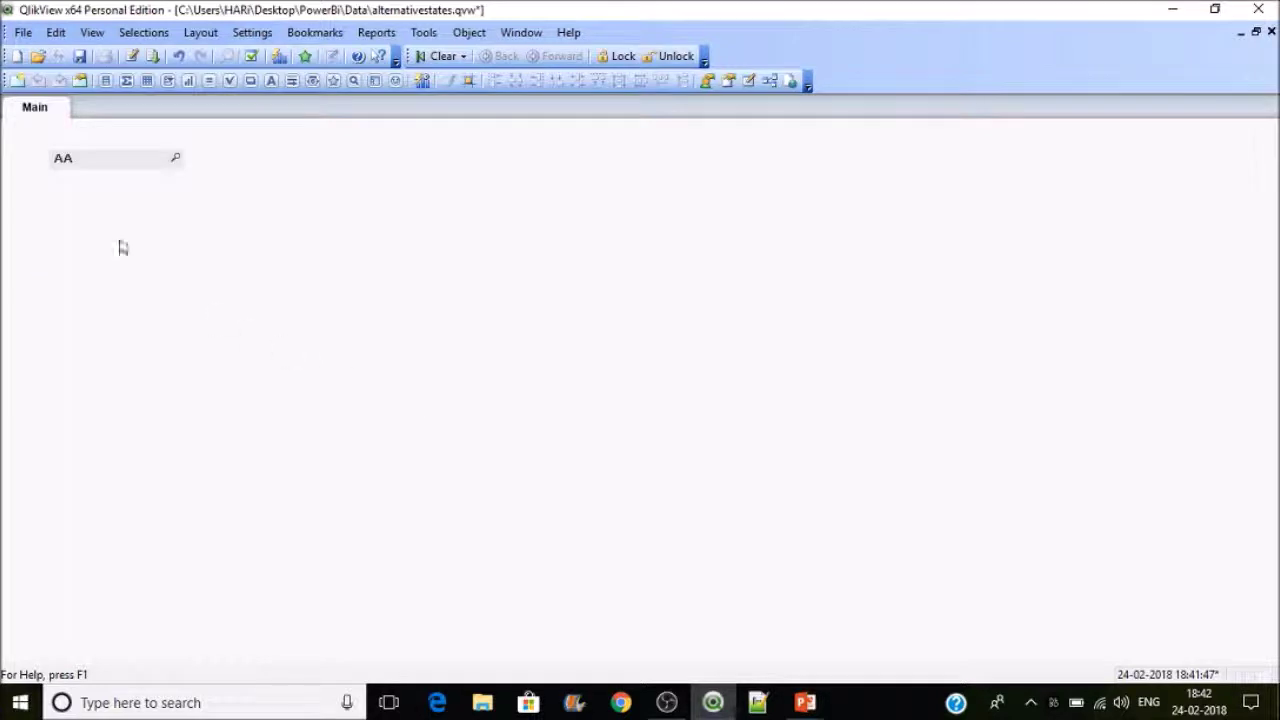
Step: Set the list box's field to Region and move the box closer to the sheet's upper-left corner
right_click(110, 170)
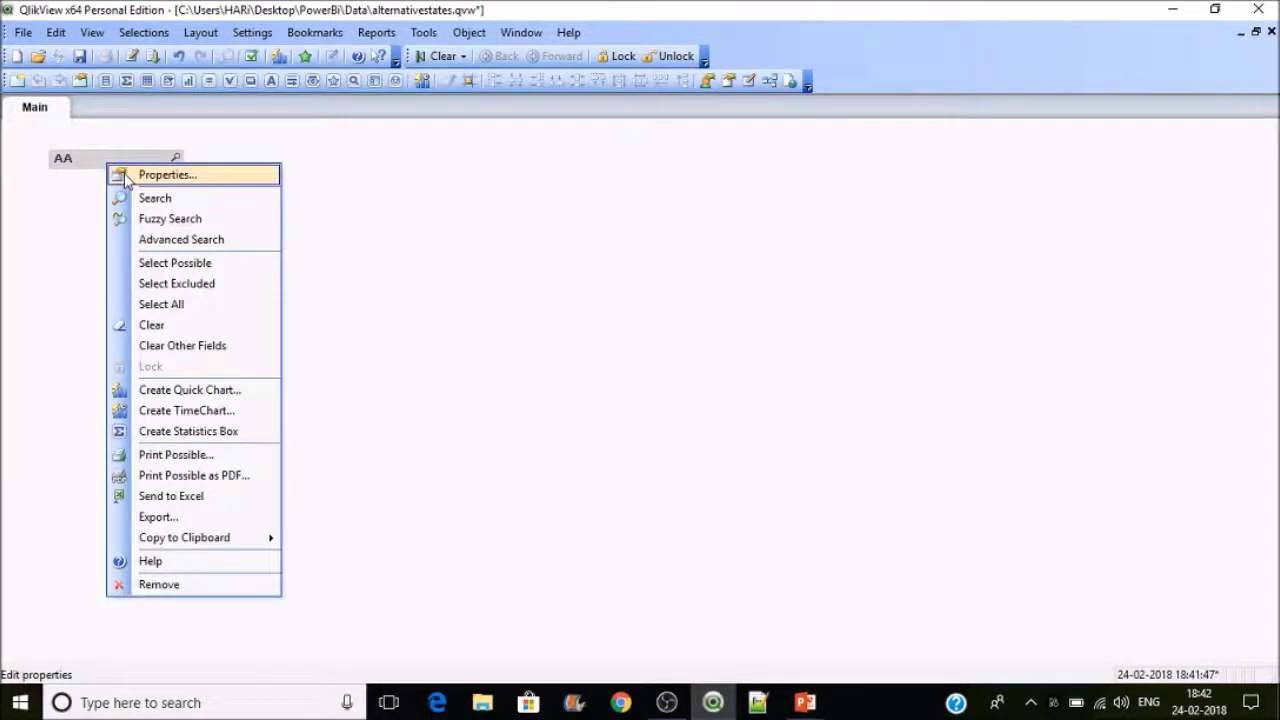
left_click(135, 175)
left_click(470, 221)
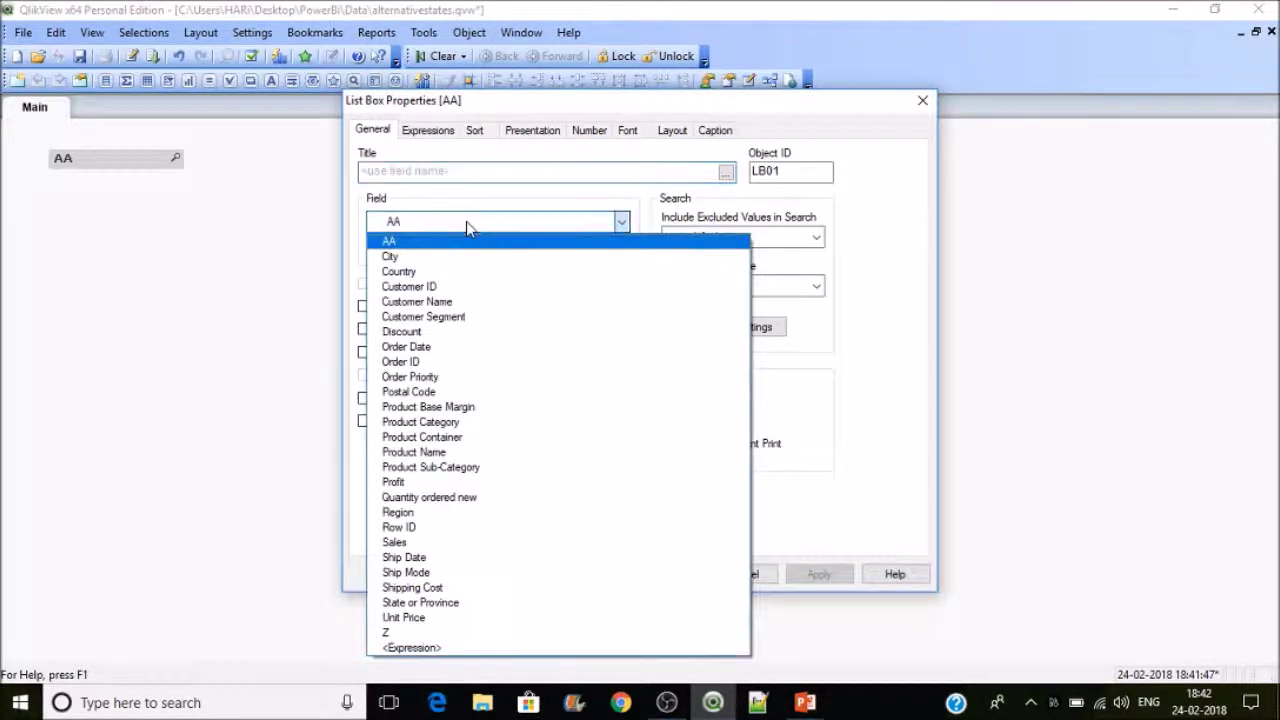
key("r")
left_click(470, 222)
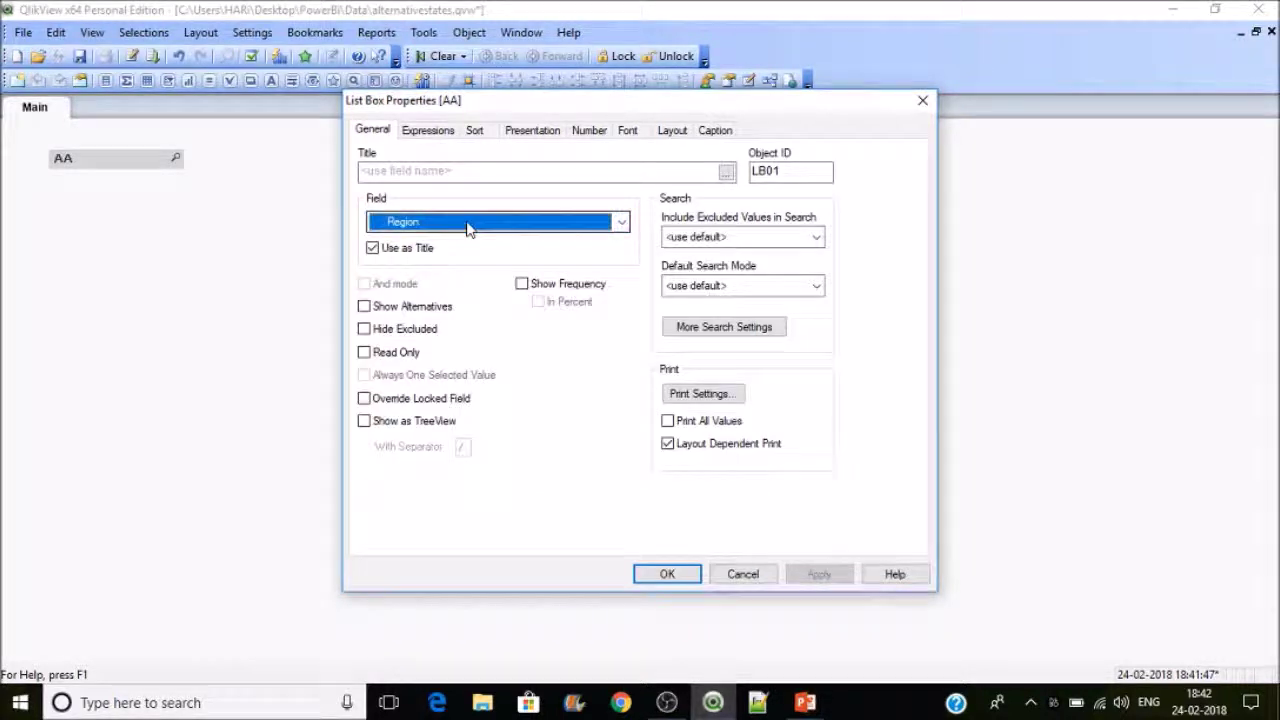
left_click(512, 228)
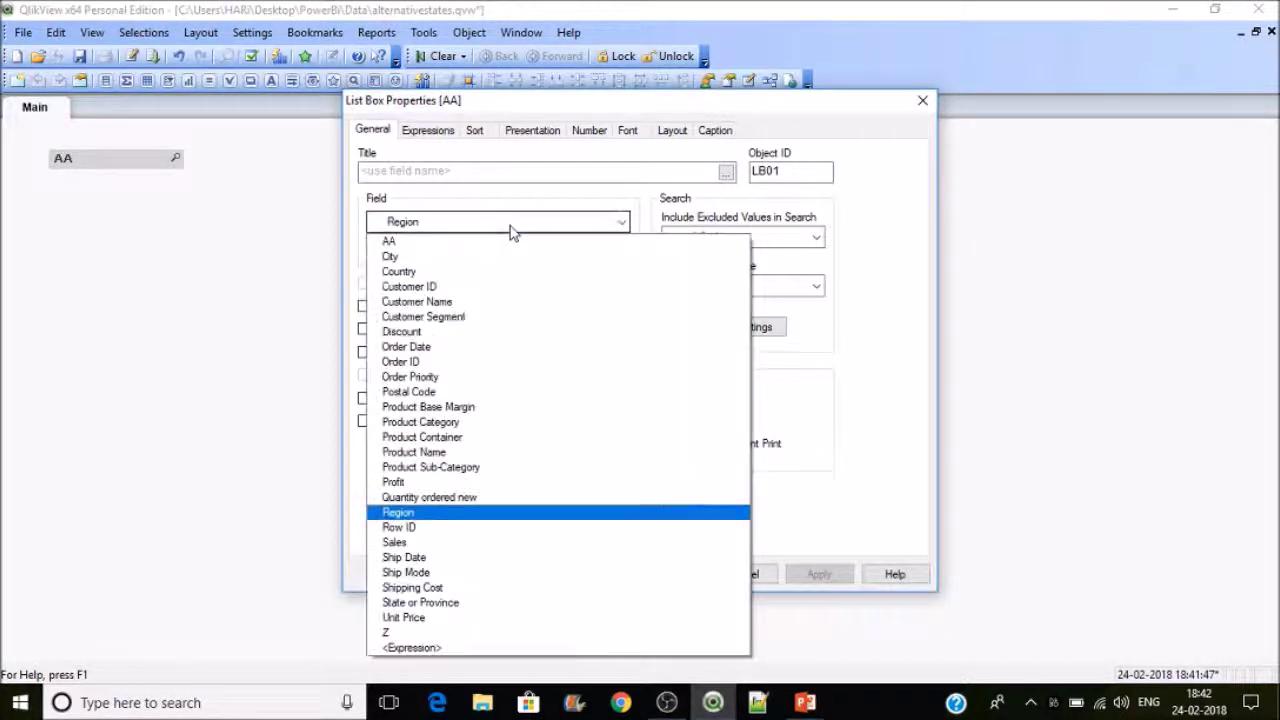
left_click(420, 513)
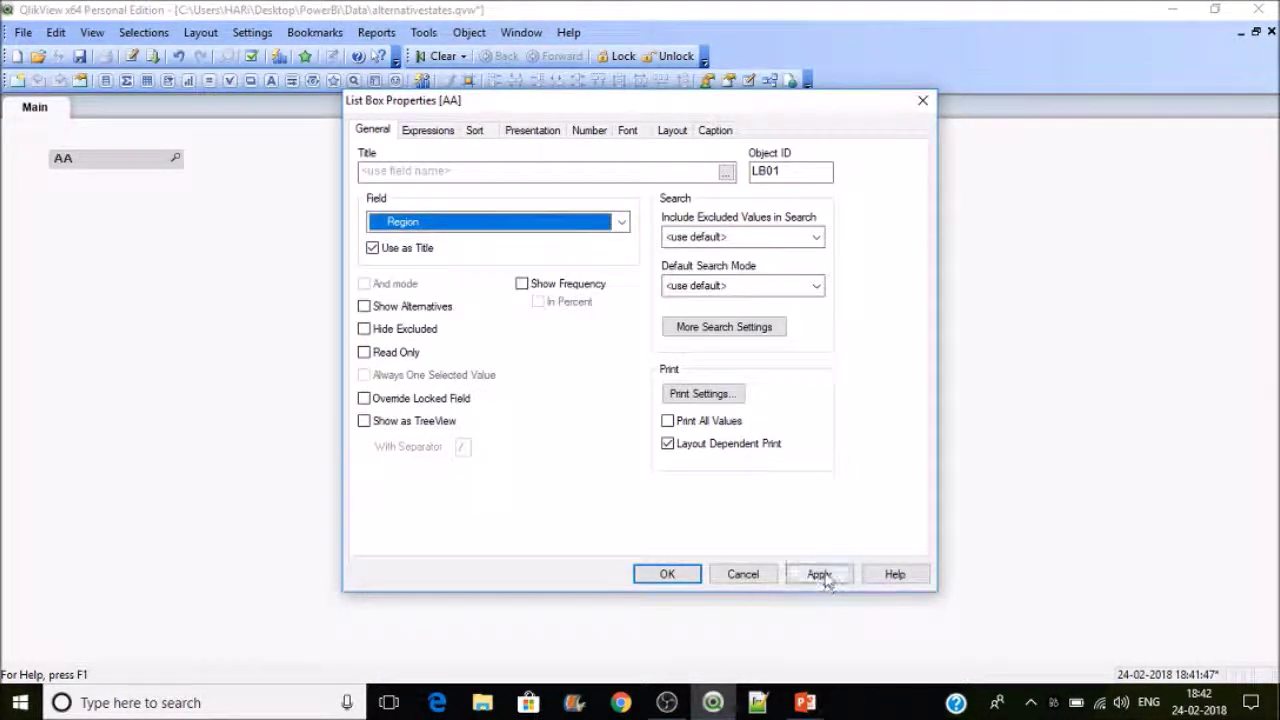
left_click(822, 576)
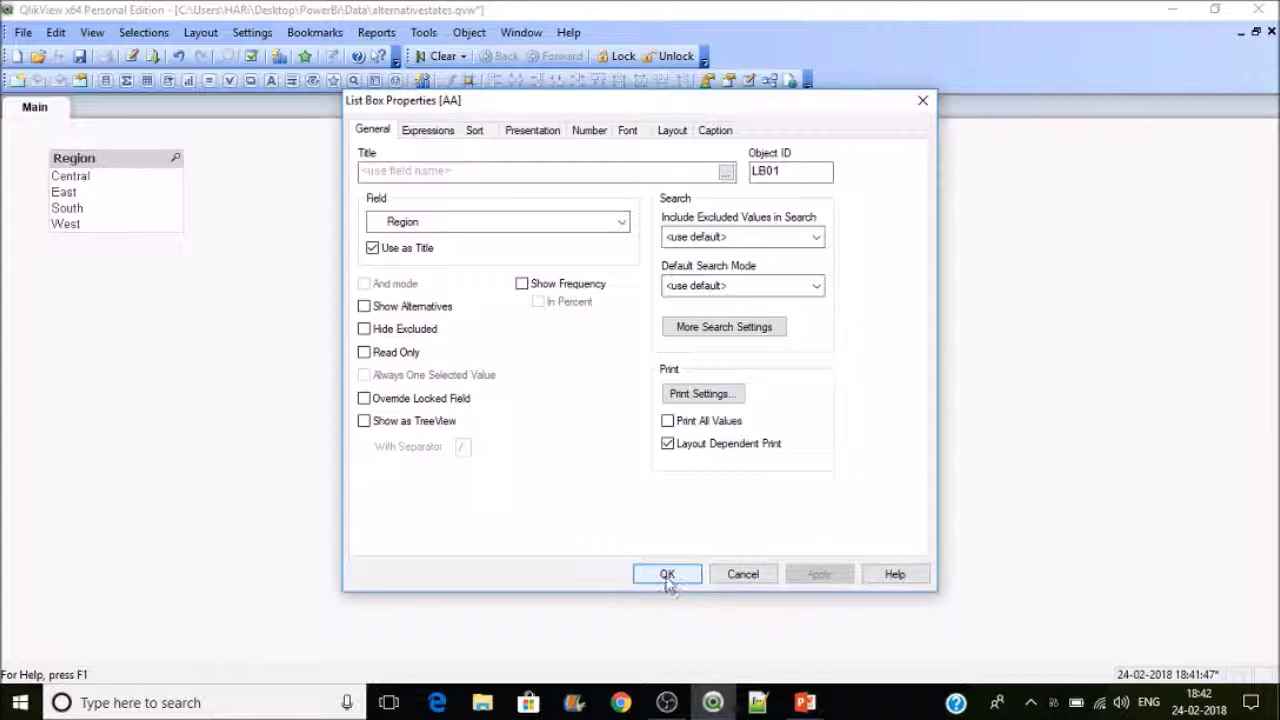
left_click(667, 575)
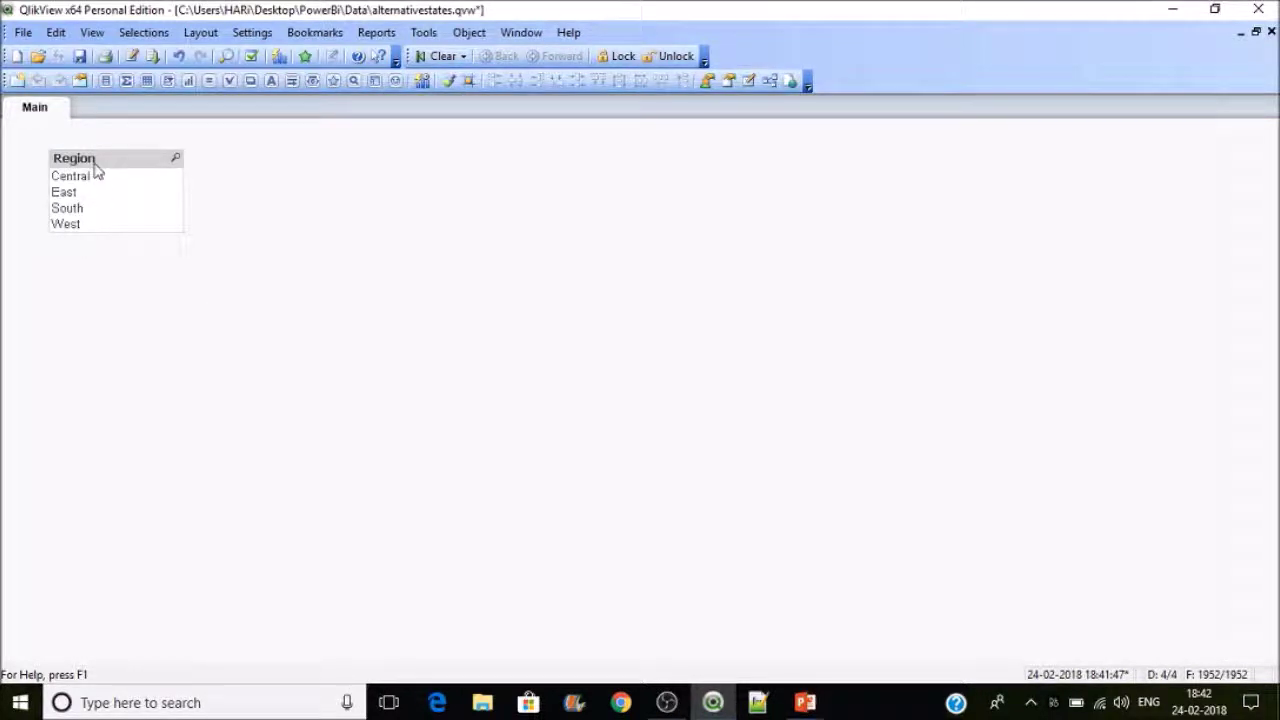
left_click_drag(63, 156, 36, 136)
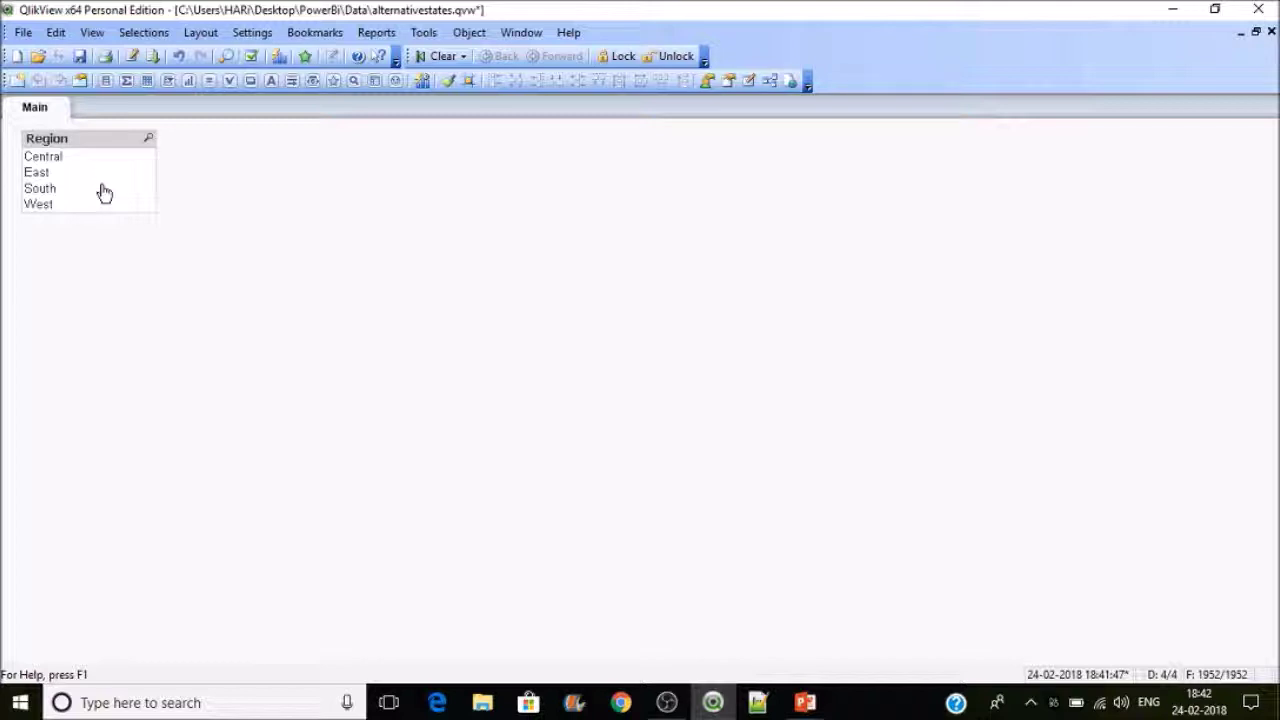
Step: Start a new bar chart below the Region list box with State or Province as its dimension
right_click(65, 318)
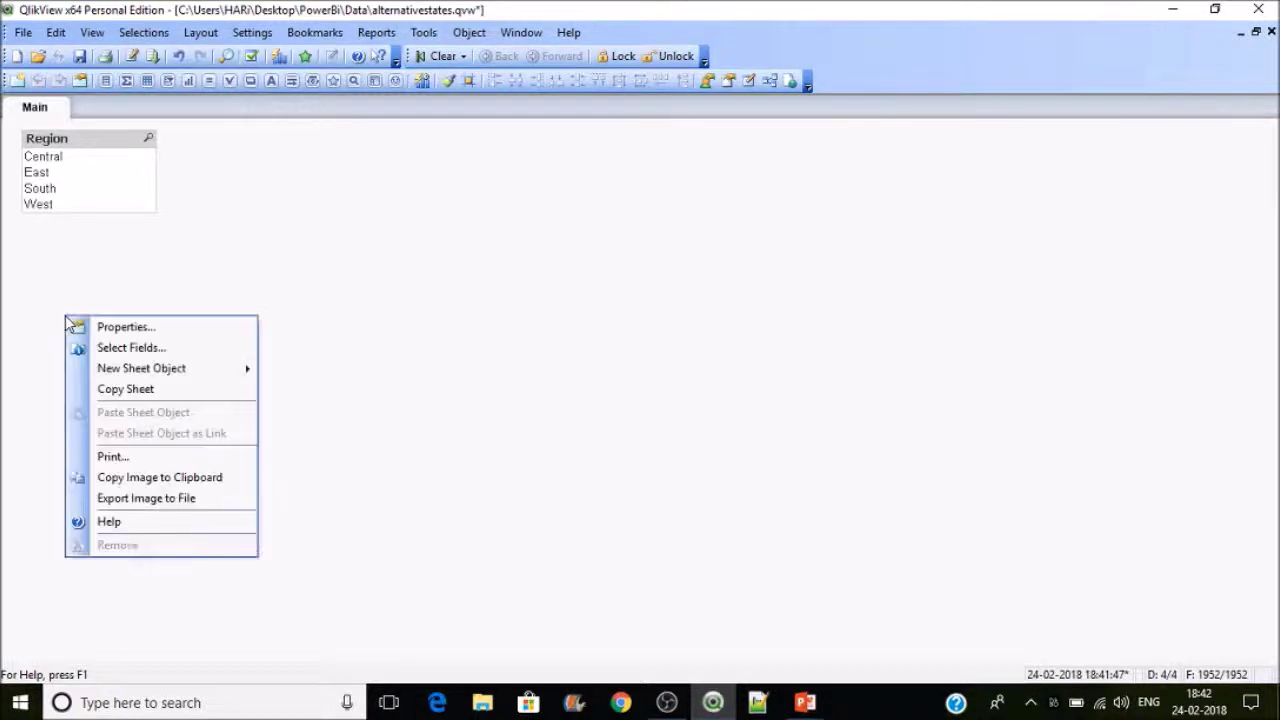
mouse_move(240, 368)
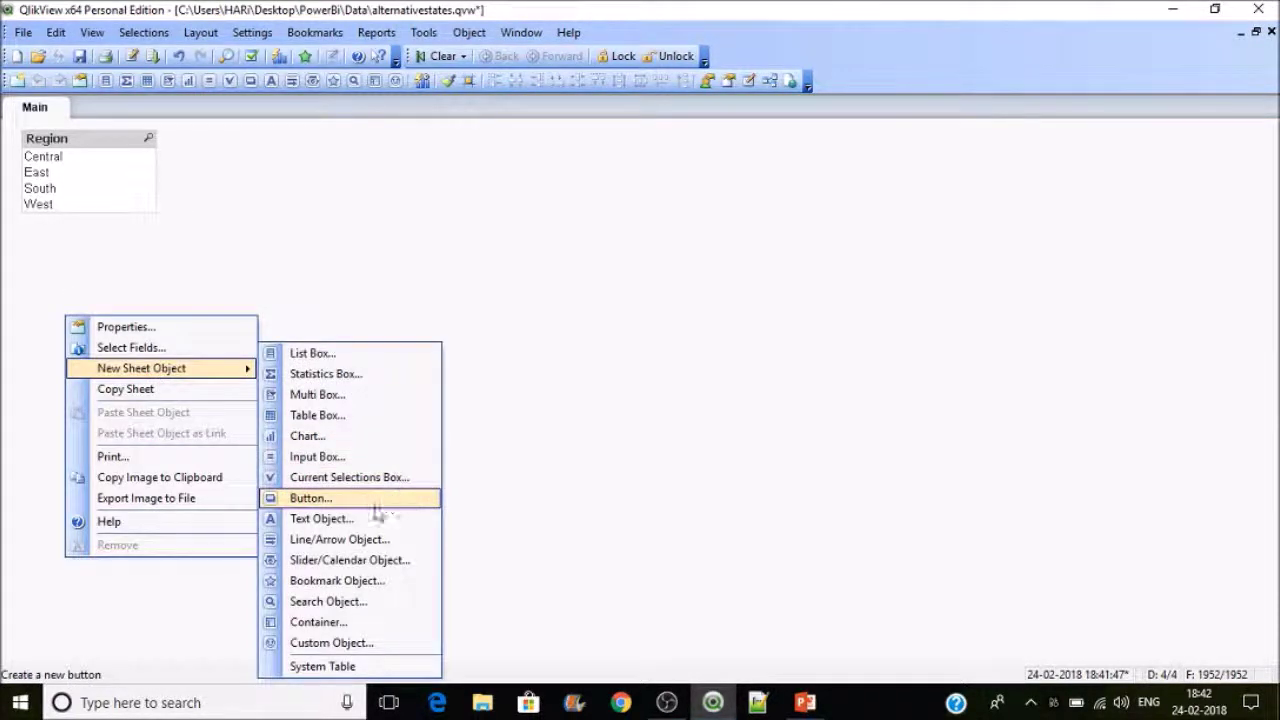
left_click(333, 440)
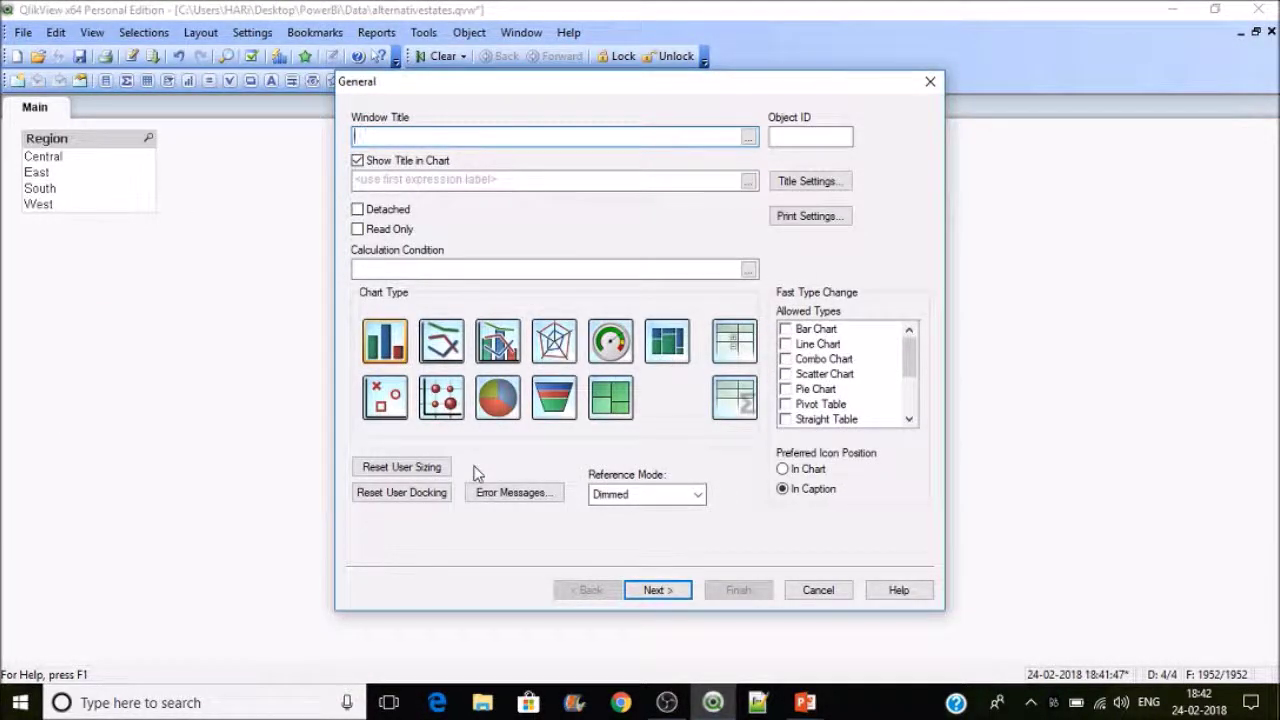
left_click(666, 590)
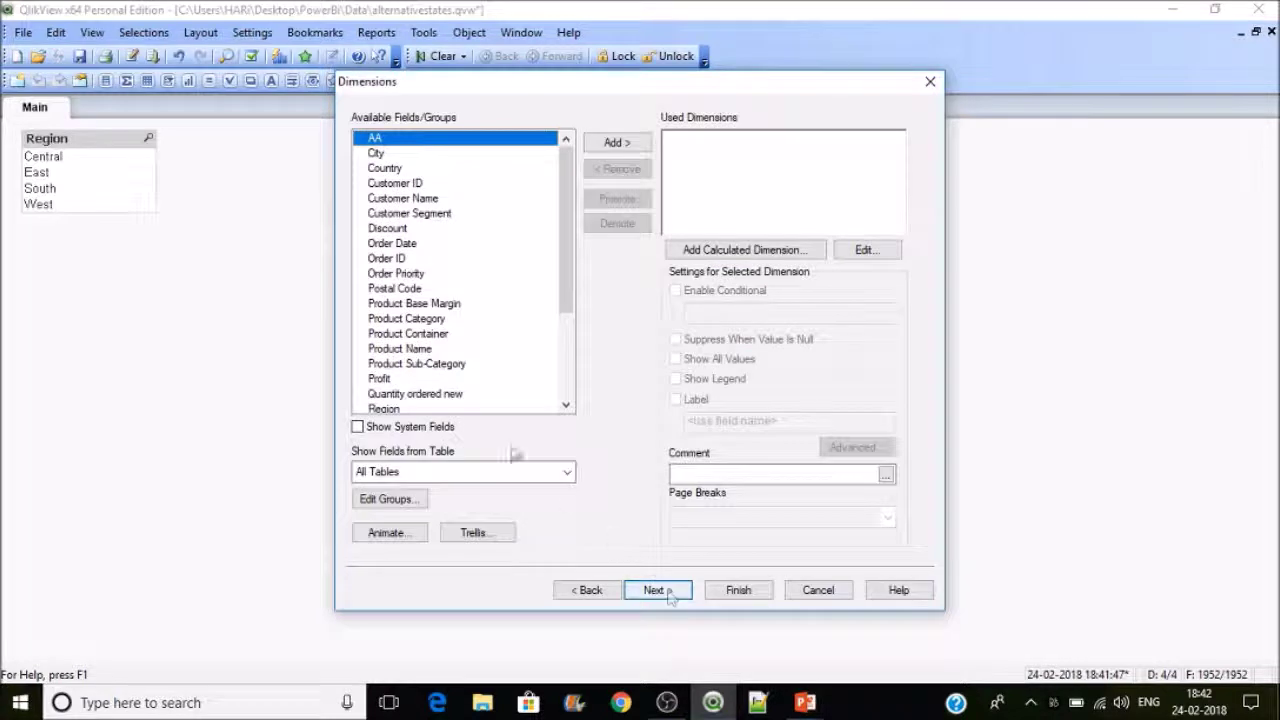
left_click(450, 473)
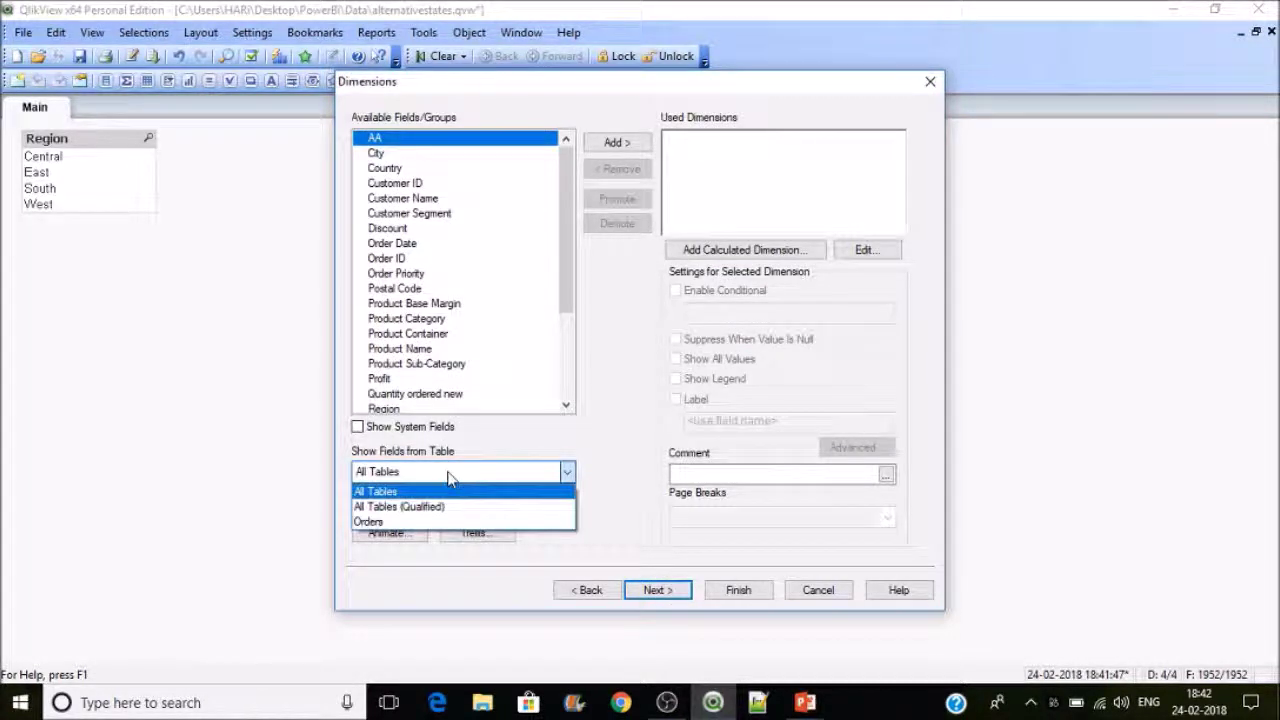
left_click(449, 480)
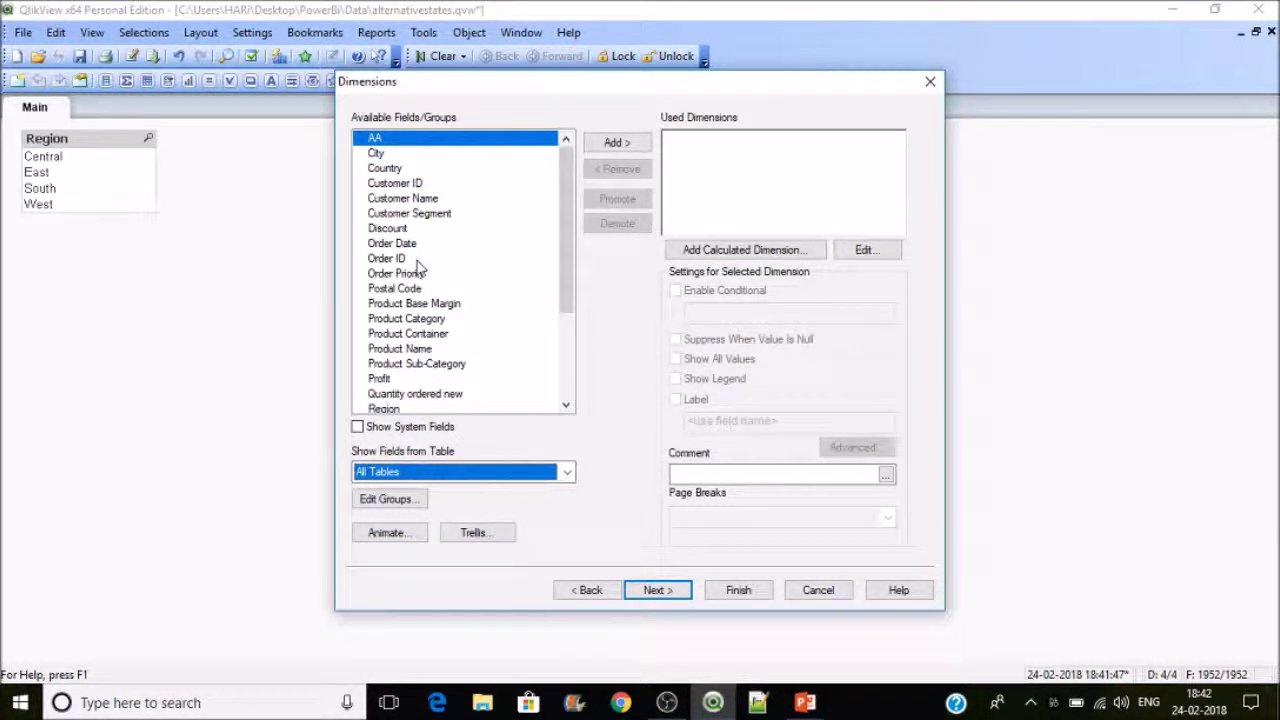
left_click_drag(572, 290, 497, 392)
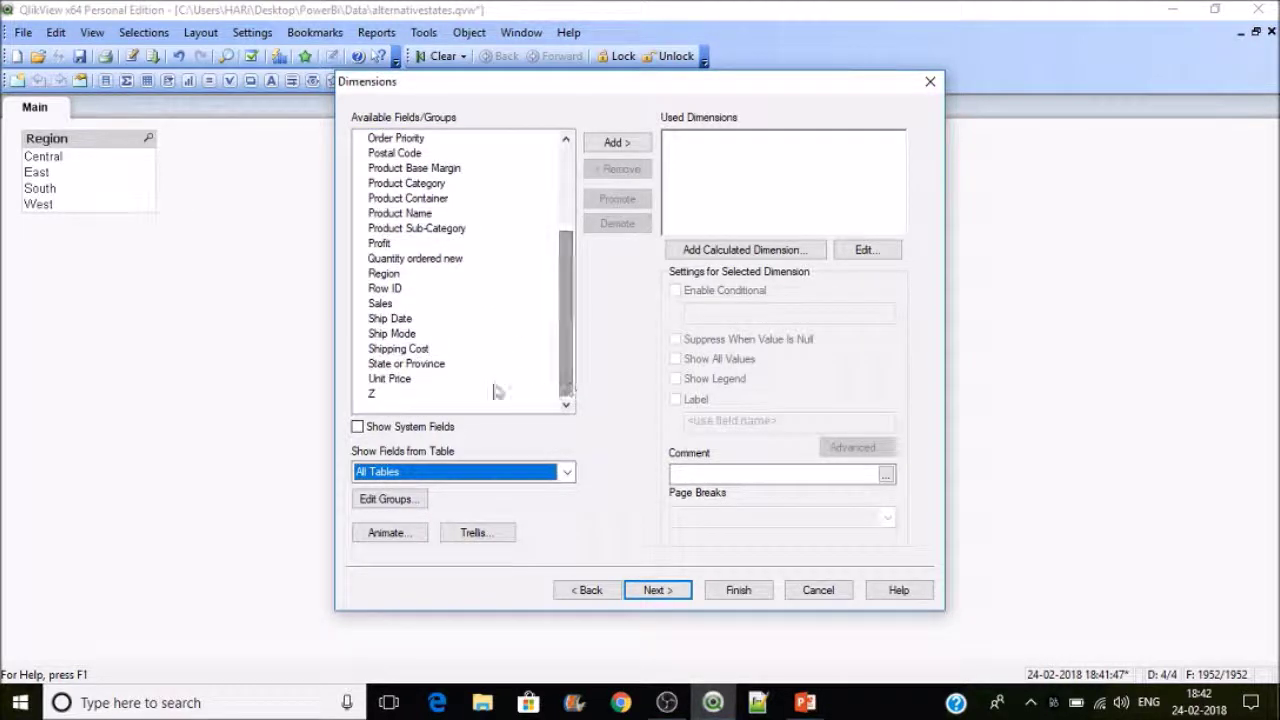
double_click(404, 364)
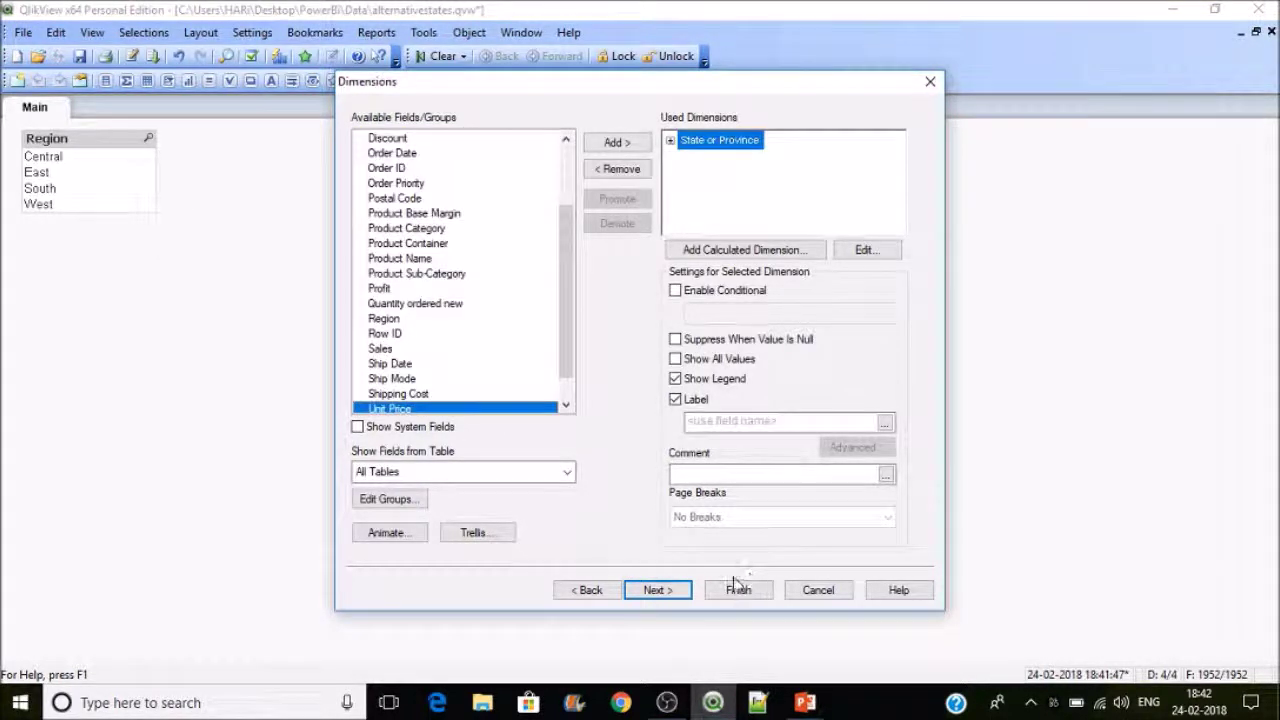
Step: Give the chart the expression Sum(Sales) with the label Sales and finish creating it
left_click(657, 591)
type("Sum(")
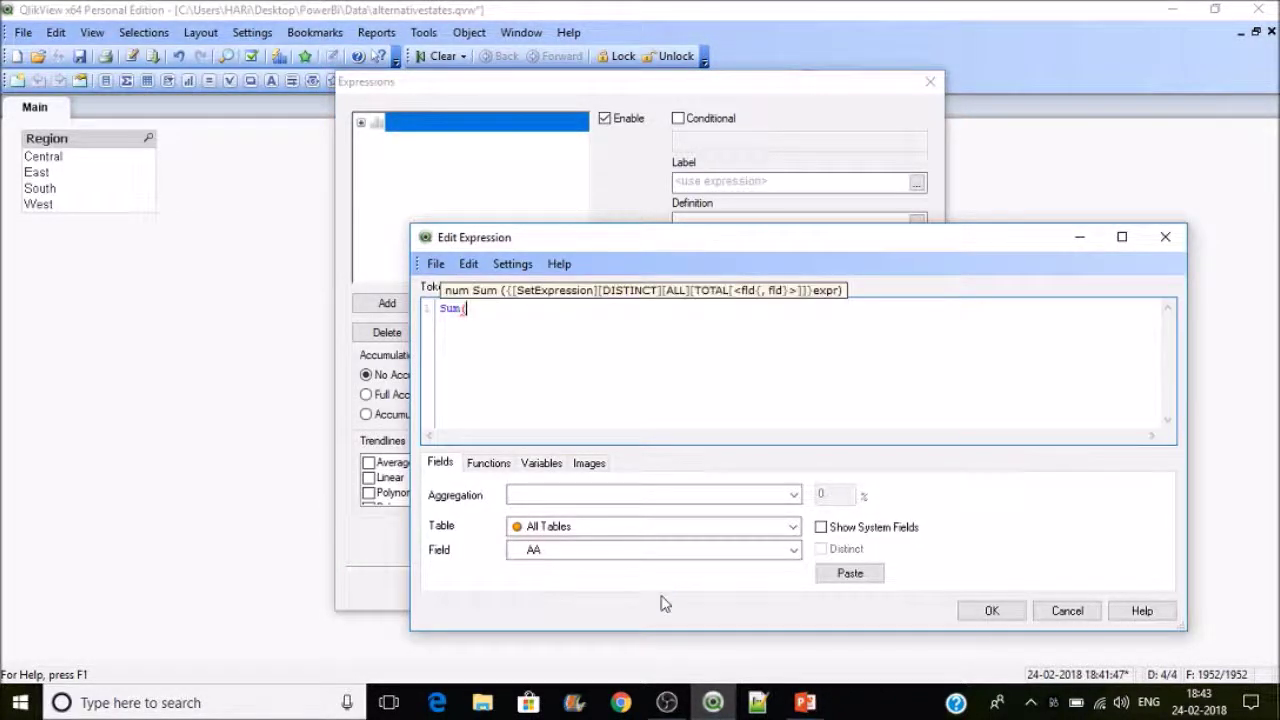
type("Sales)")
left_click(992, 611)
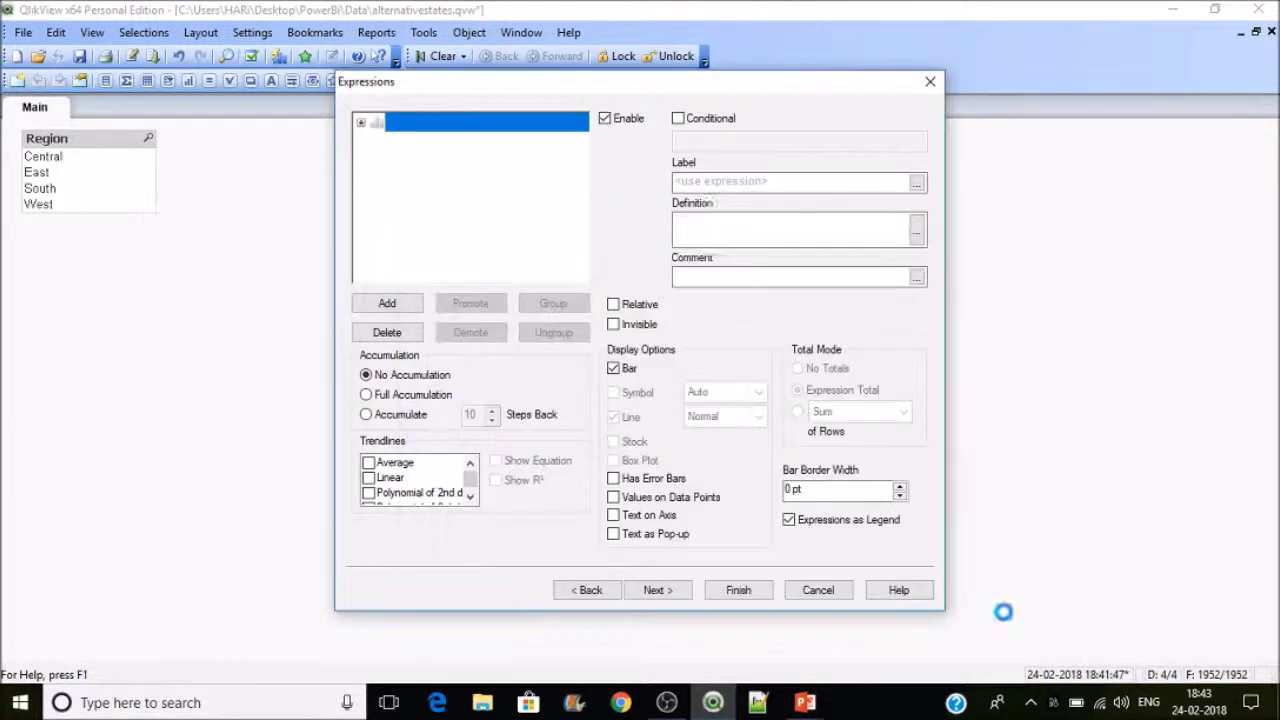
left_click(775, 181)
type("Sales")
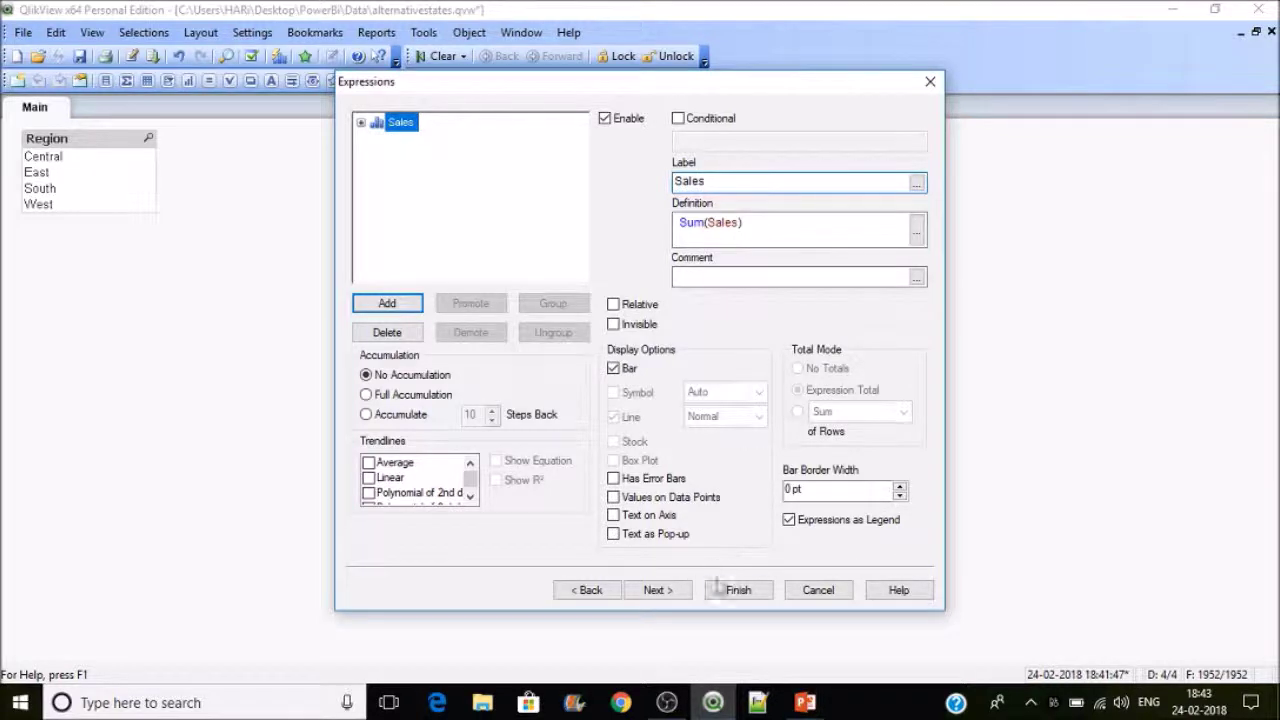
left_click(737, 591)
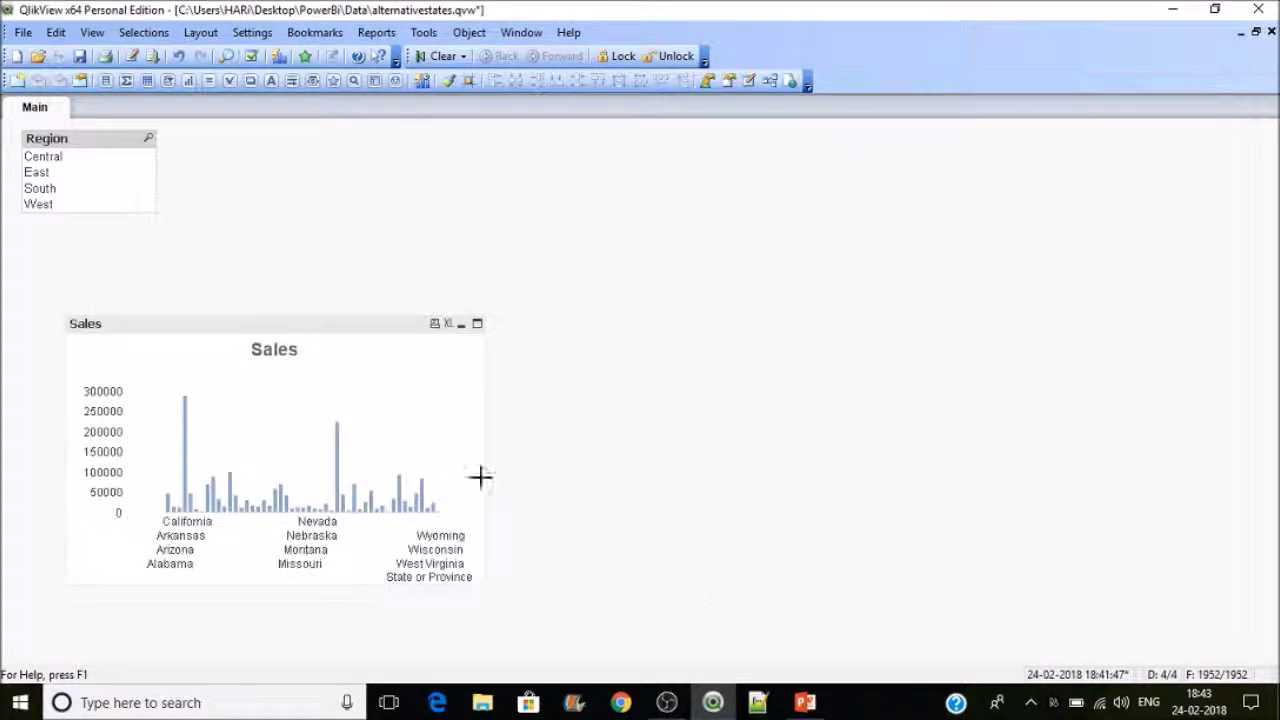
Step: Set the Sales chart's primary dimension labels to diagonal orientation and widen the chart
right_click(381, 427)
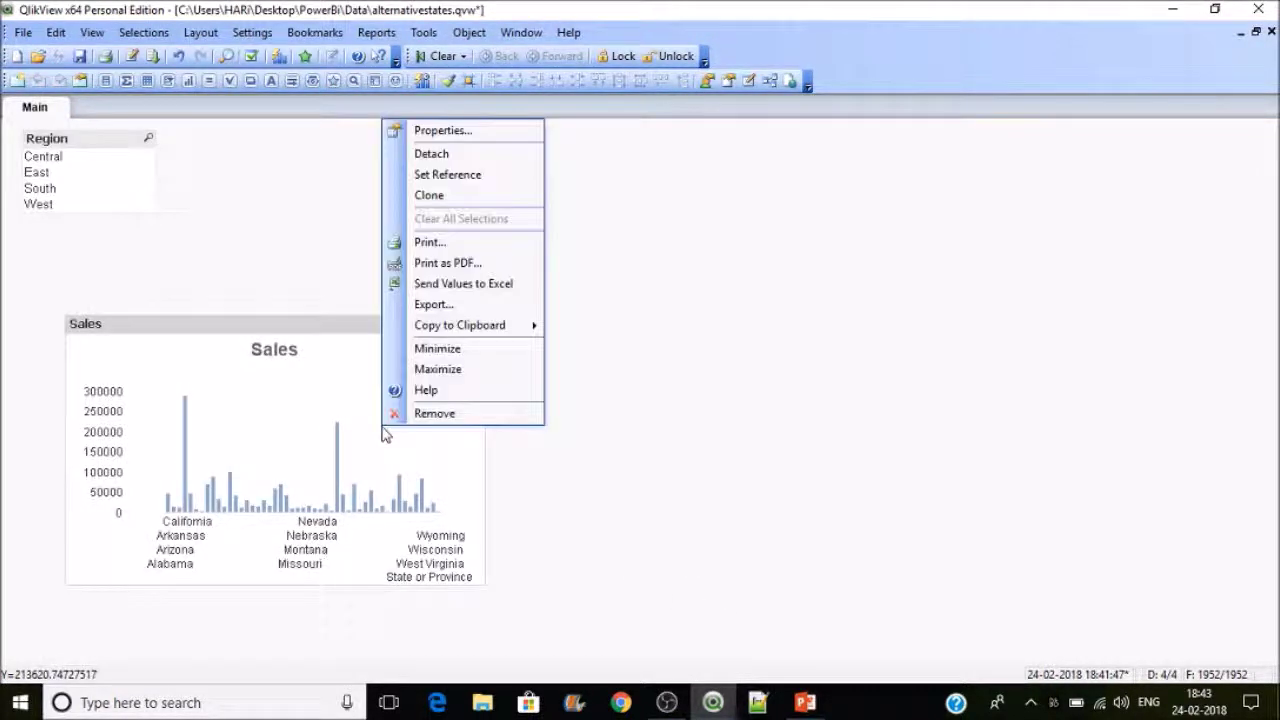
left_click(480, 128)
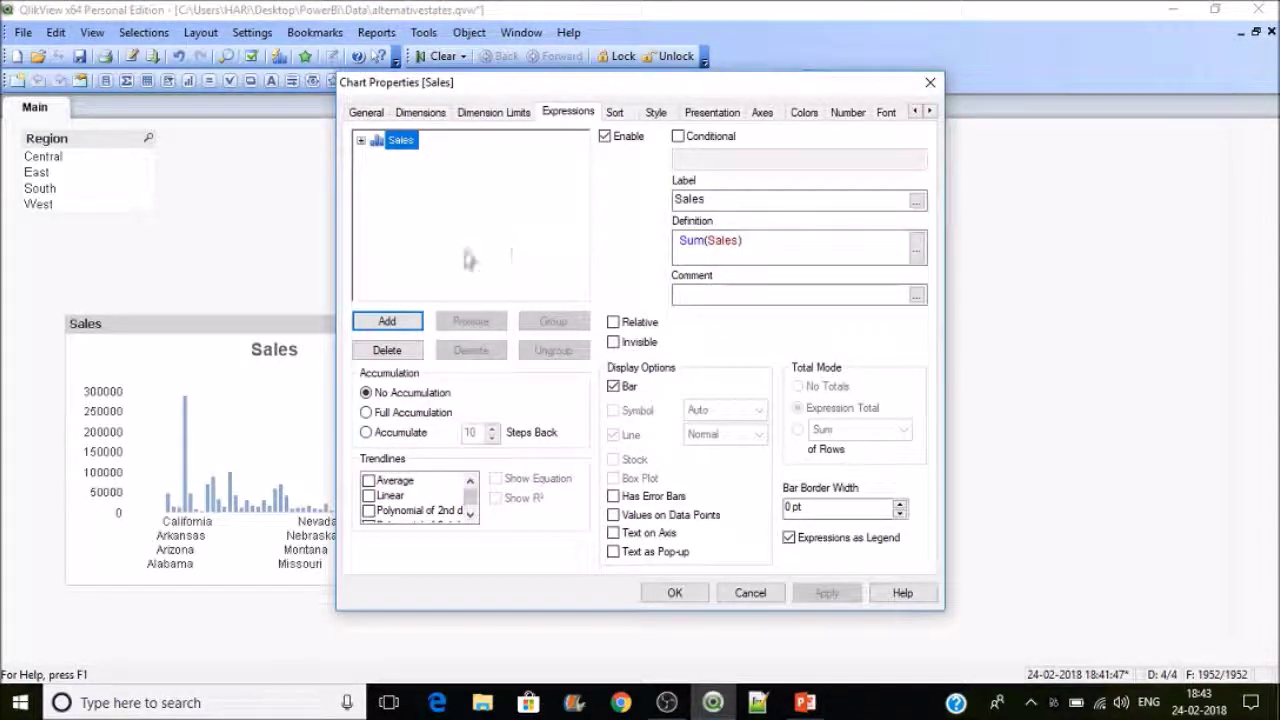
left_click(366, 111)
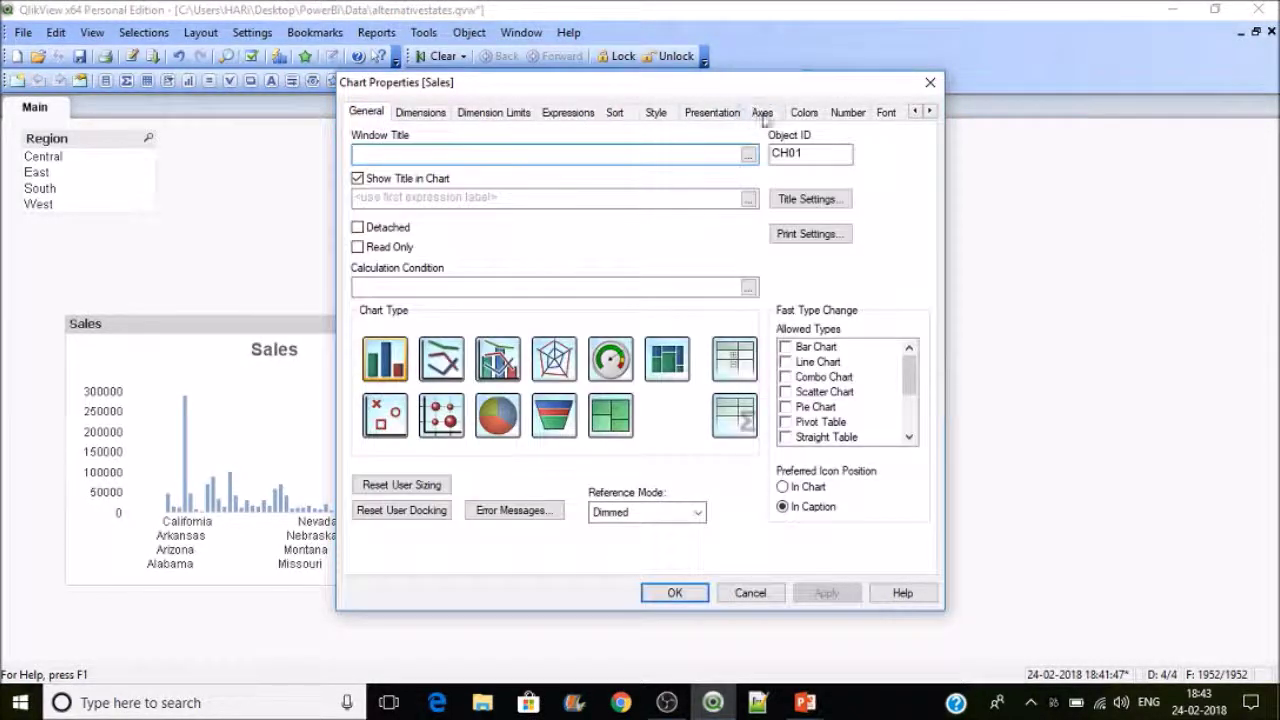
left_click(762, 112)
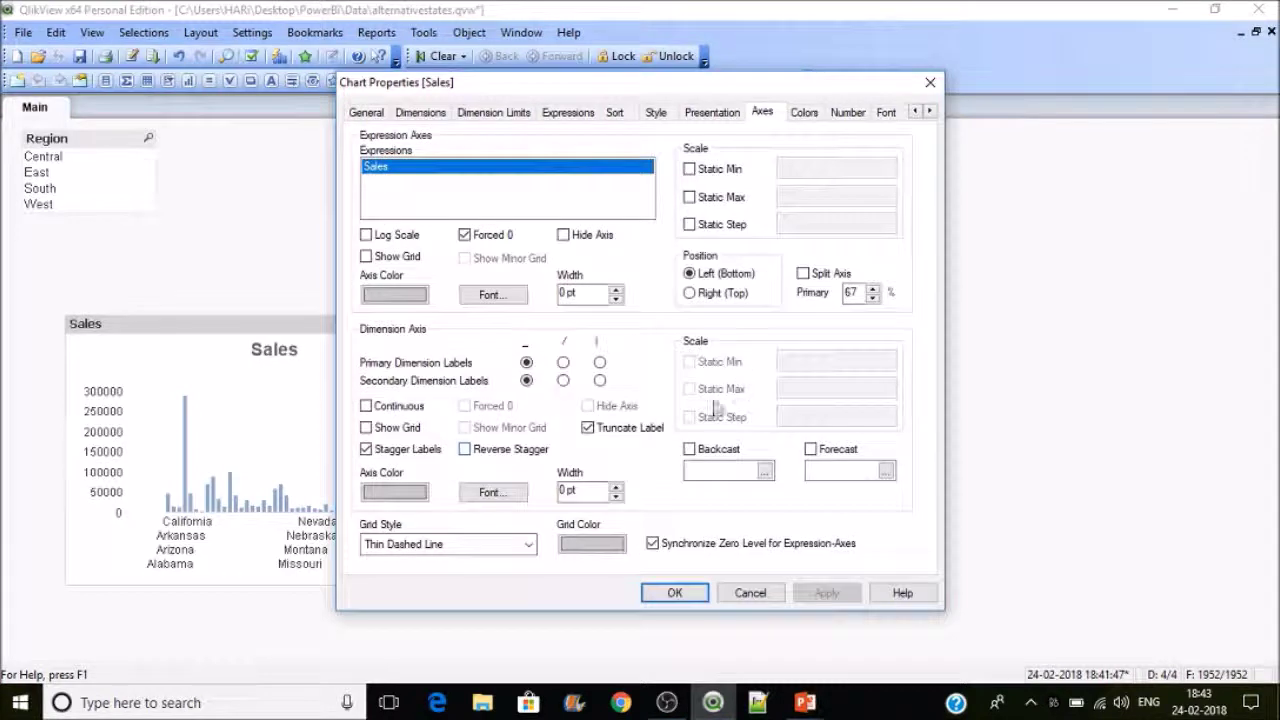
left_click(564, 363)
left_click(826, 593)
left_click(675, 592)
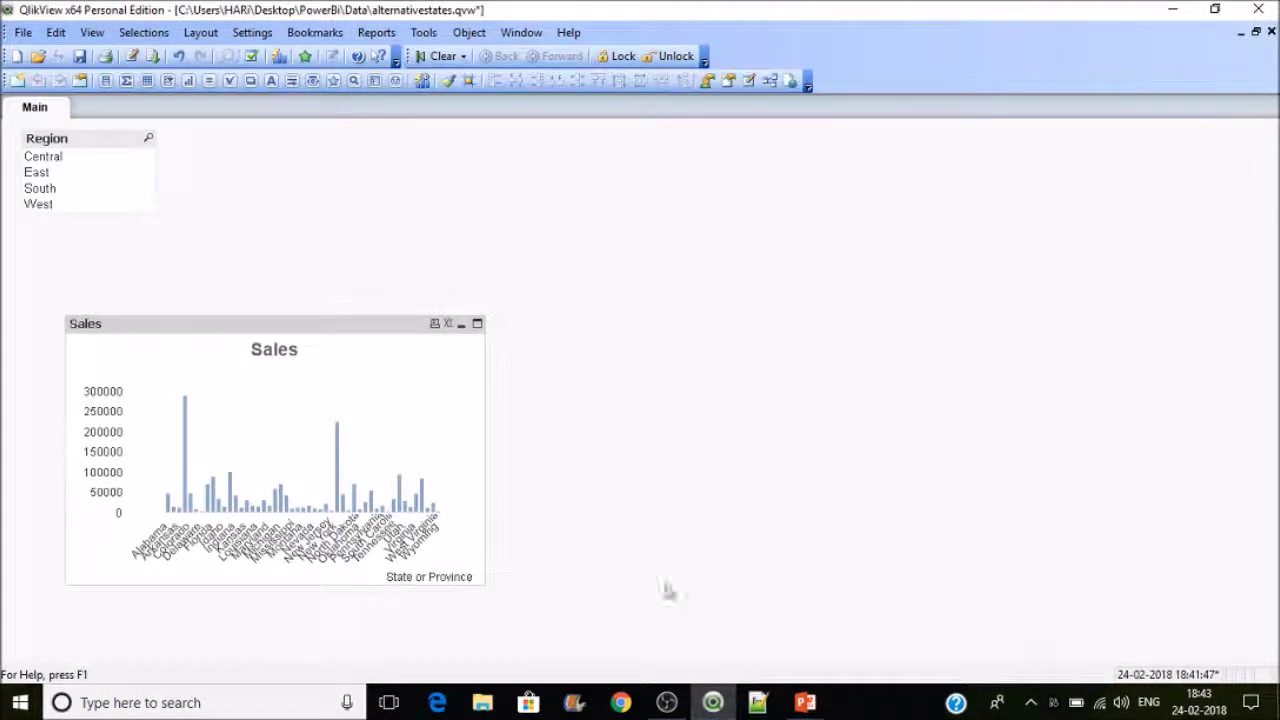
left_click_drag(496, 392, 546, 393)
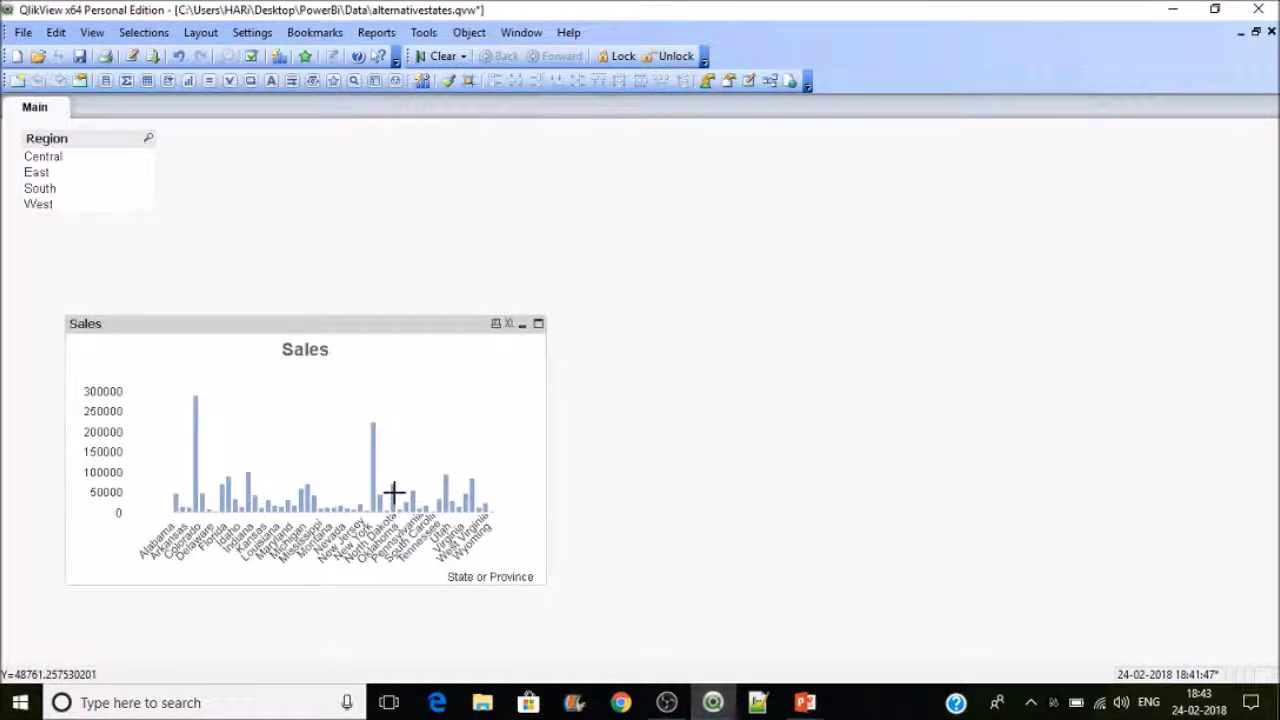
Step: Filter the data to the Central region and move the Sales chart directly beneath the Region list box
left_click(55, 160)
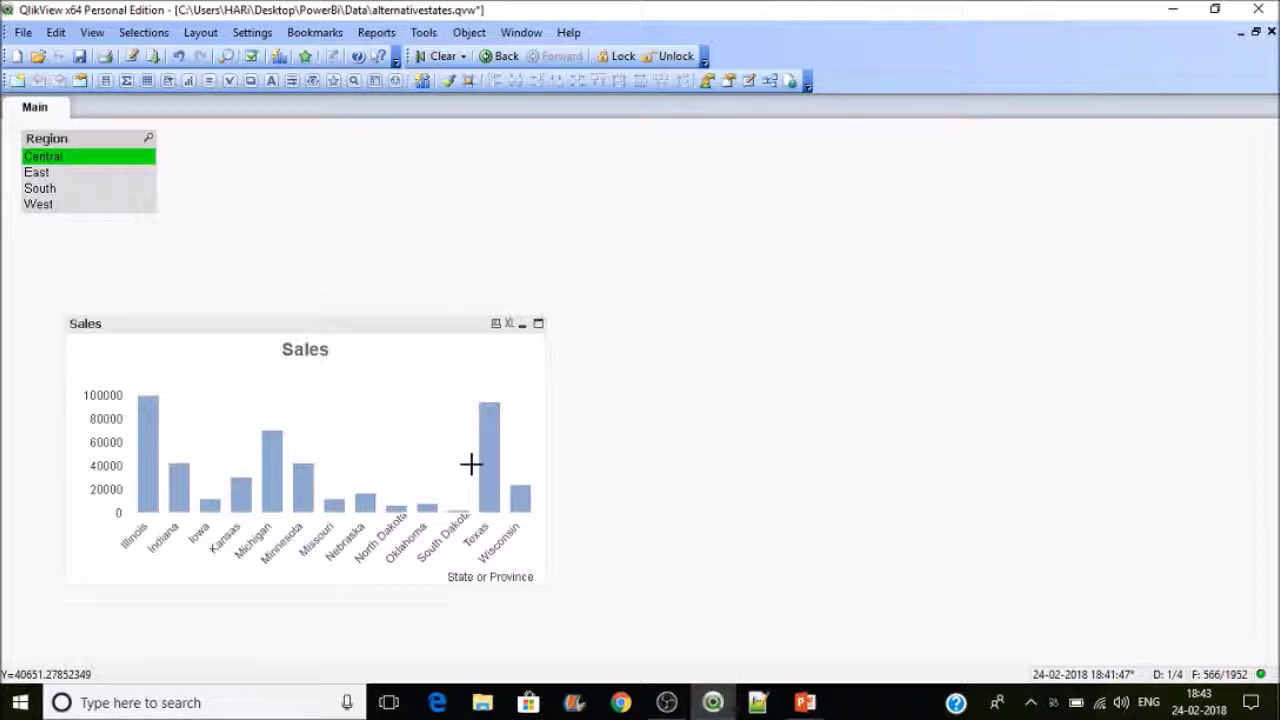
left_click(362, 316)
left_click_drag(376, 330, 331, 244)
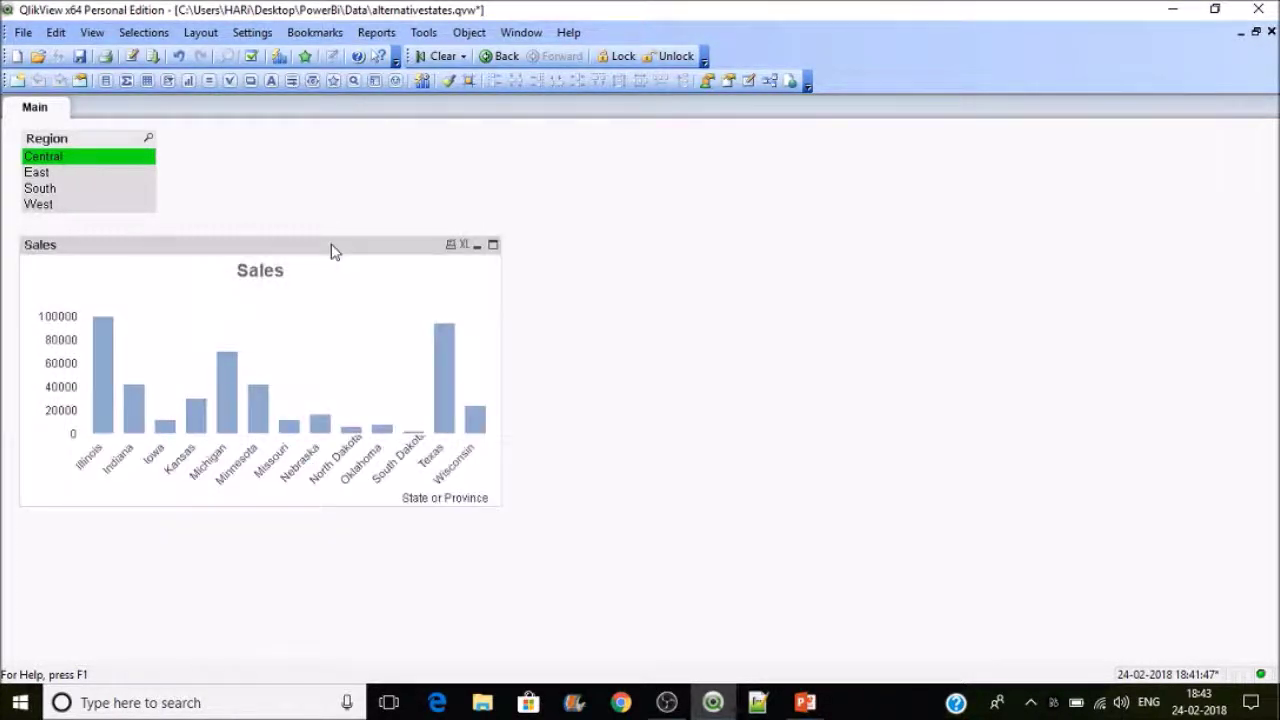
Step: Turn off State and Text sorting for the Sales chart's State or Province dimension
right_click(333, 251)
left_click(372, 254)
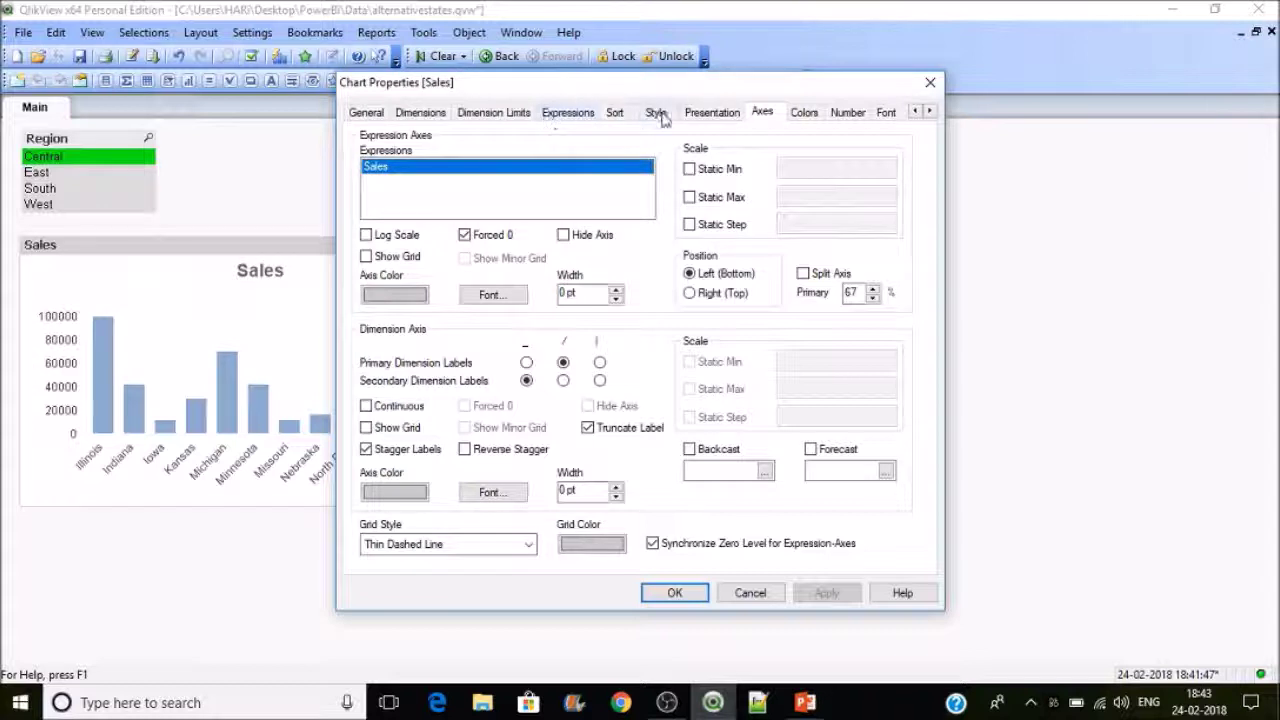
left_click(615, 113)
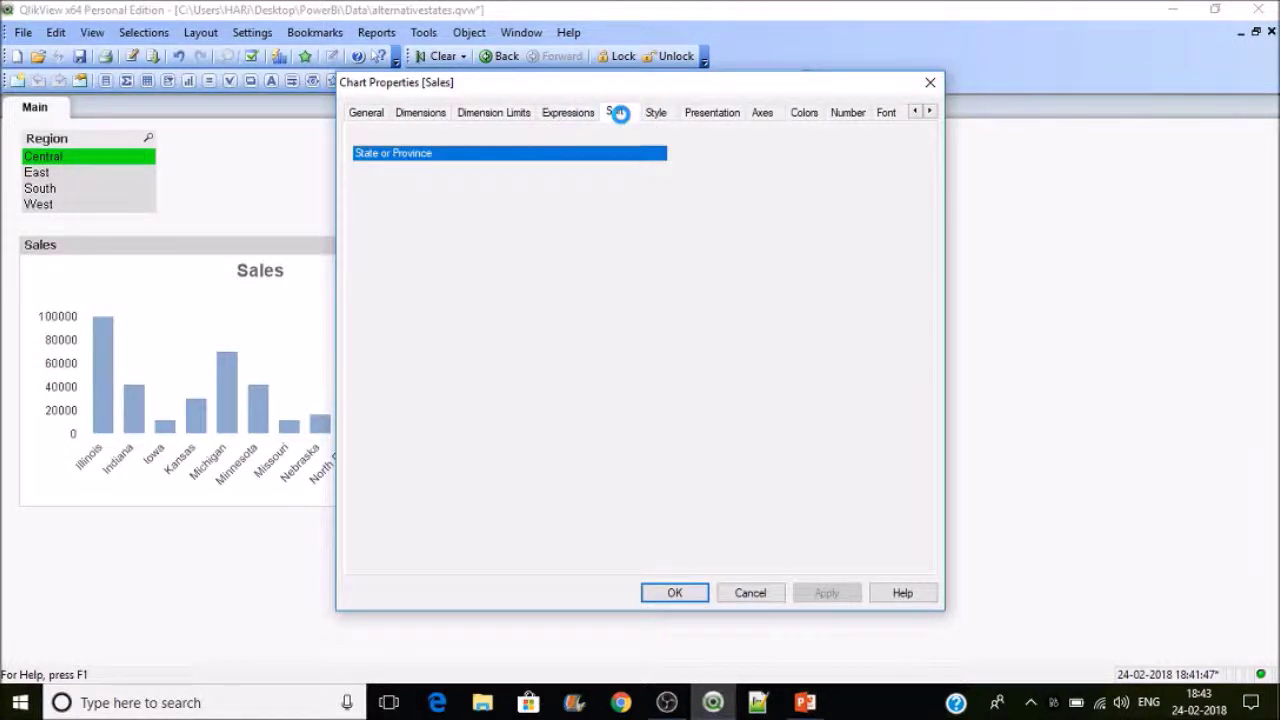
left_click(695, 192)
left_click(695, 320)
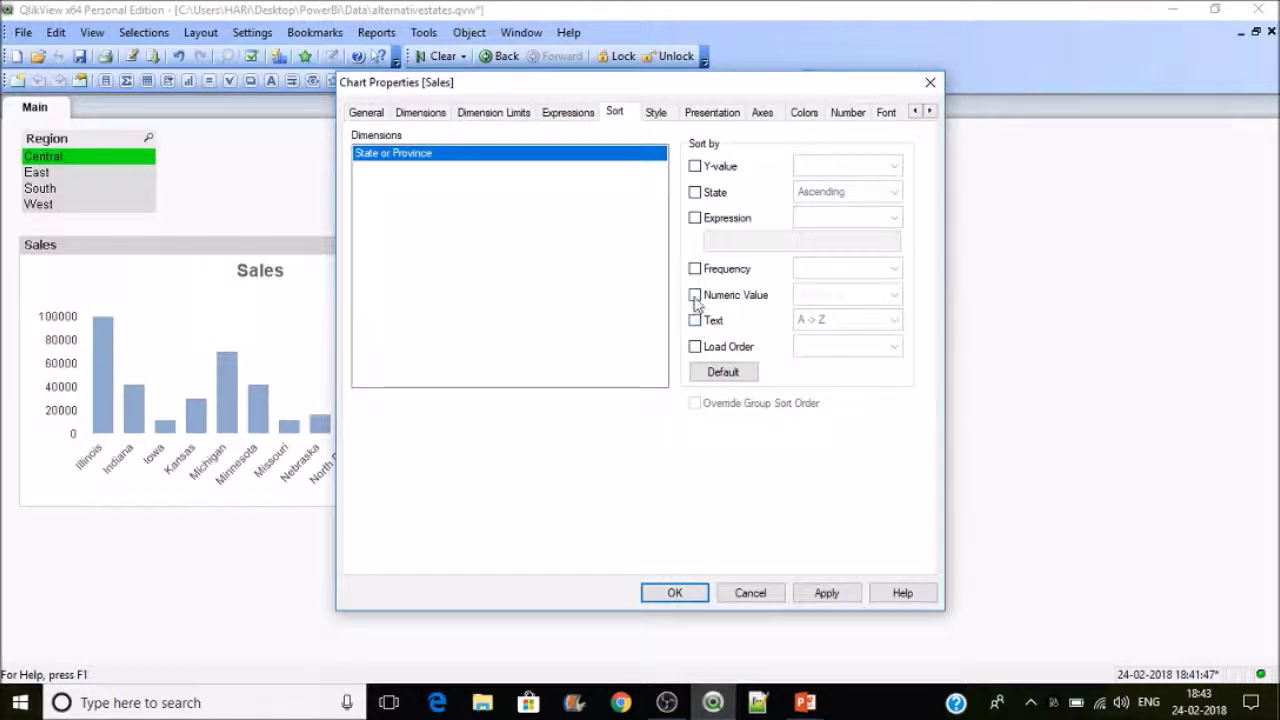
Step: Try sorting the State or Province dimension by numeric value, in ascending and descending order
left_click(695, 295)
left_click(858, 594)
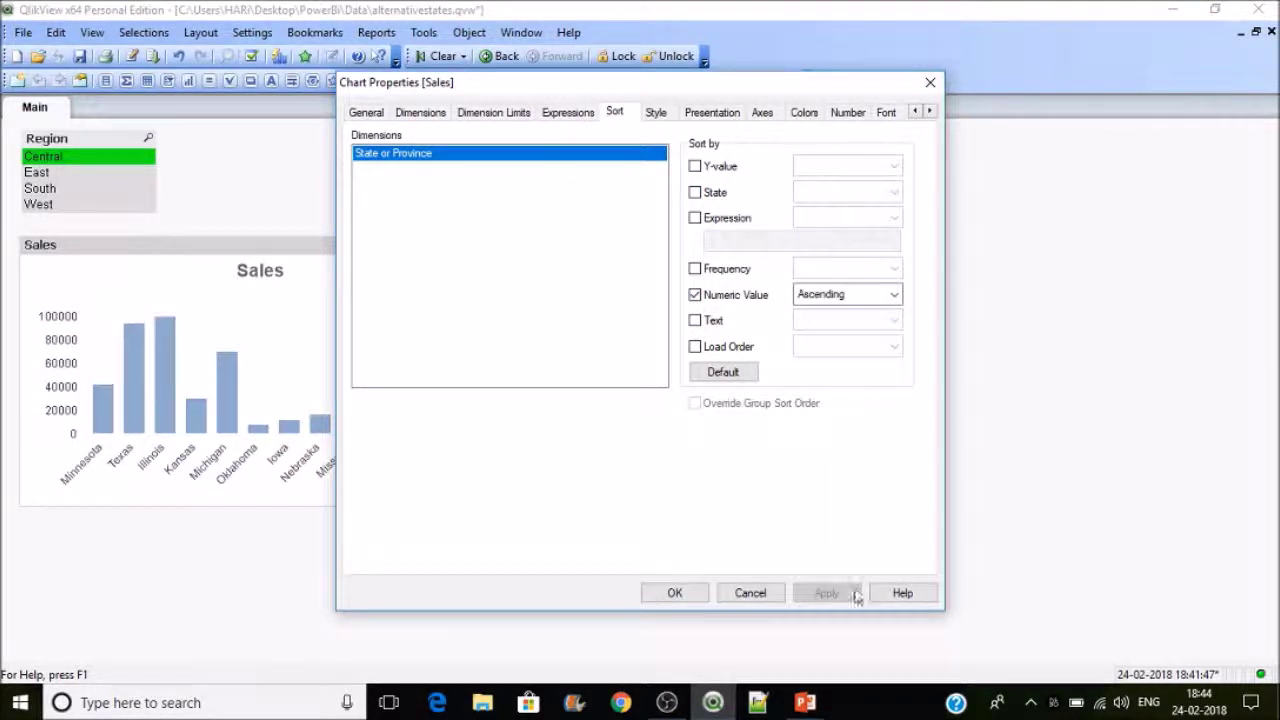
left_click(838, 298)
left_click(835, 329)
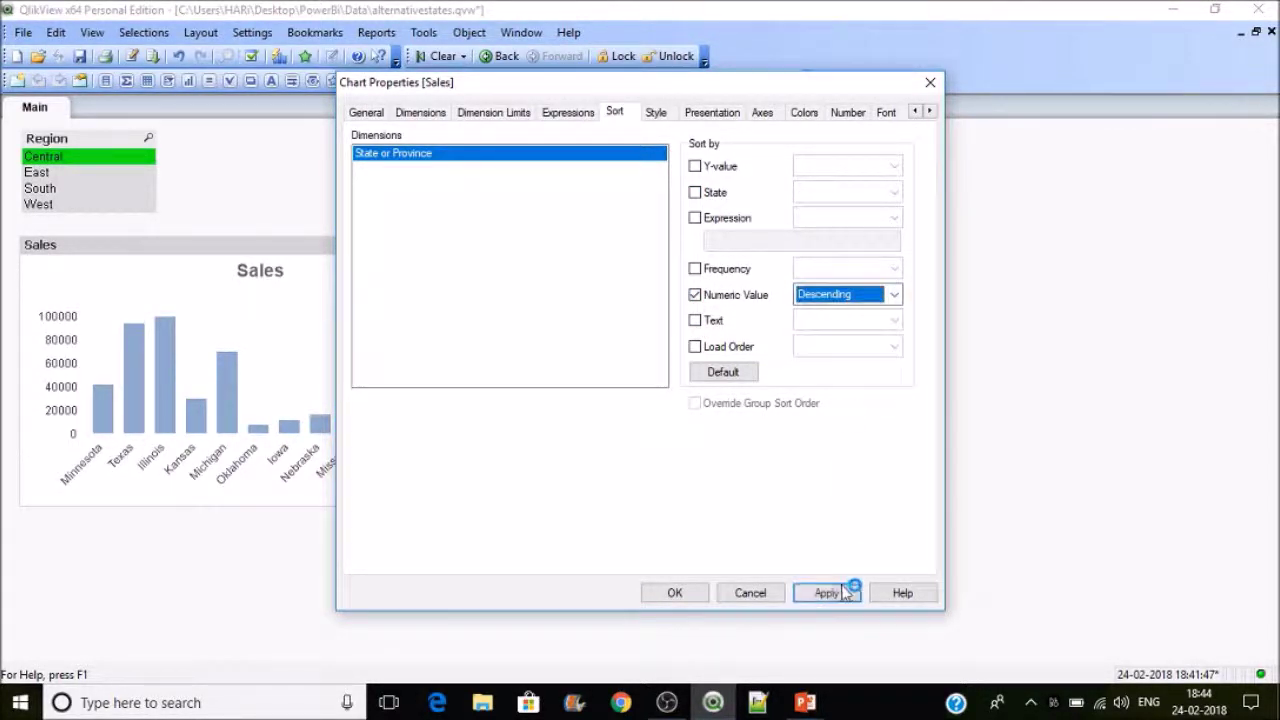
left_click(845, 593)
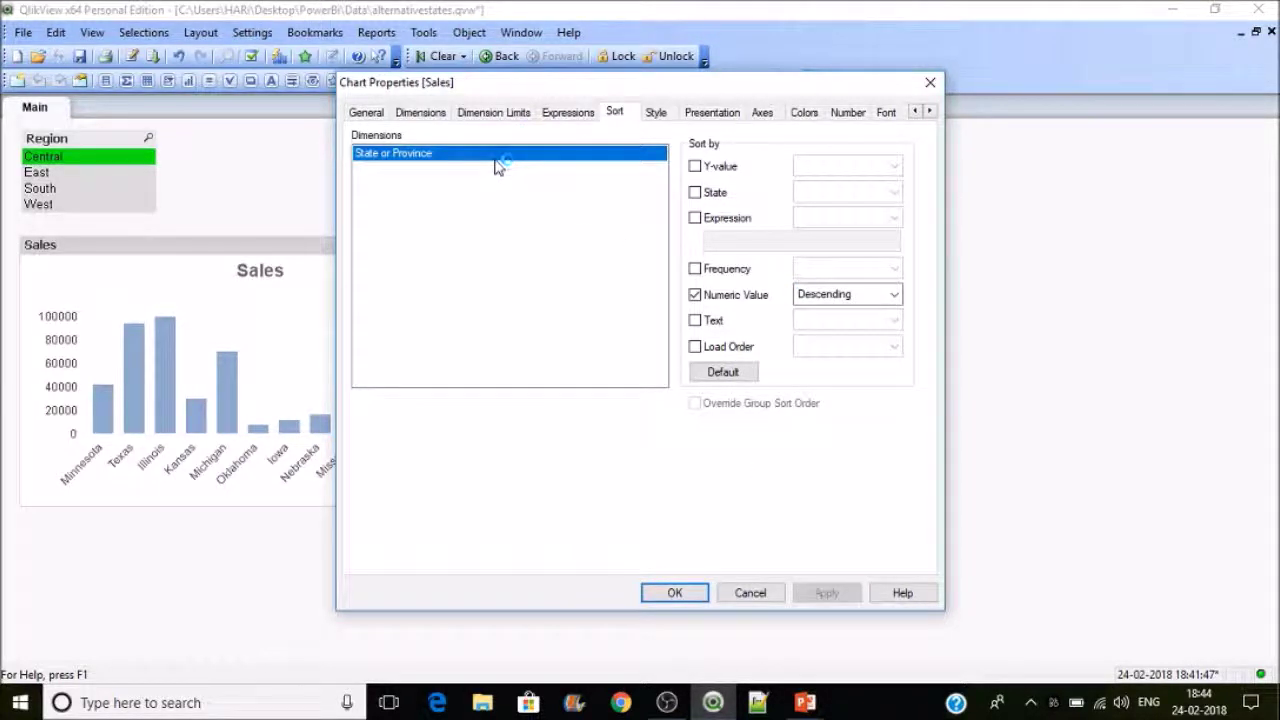
left_click(694, 295)
Step: Sort the State or Province dimension by the expression Sum(Sales) in descending order and close the chart properties
left_click(695, 217)
left_click(716, 240)
type("Sum(Sales")
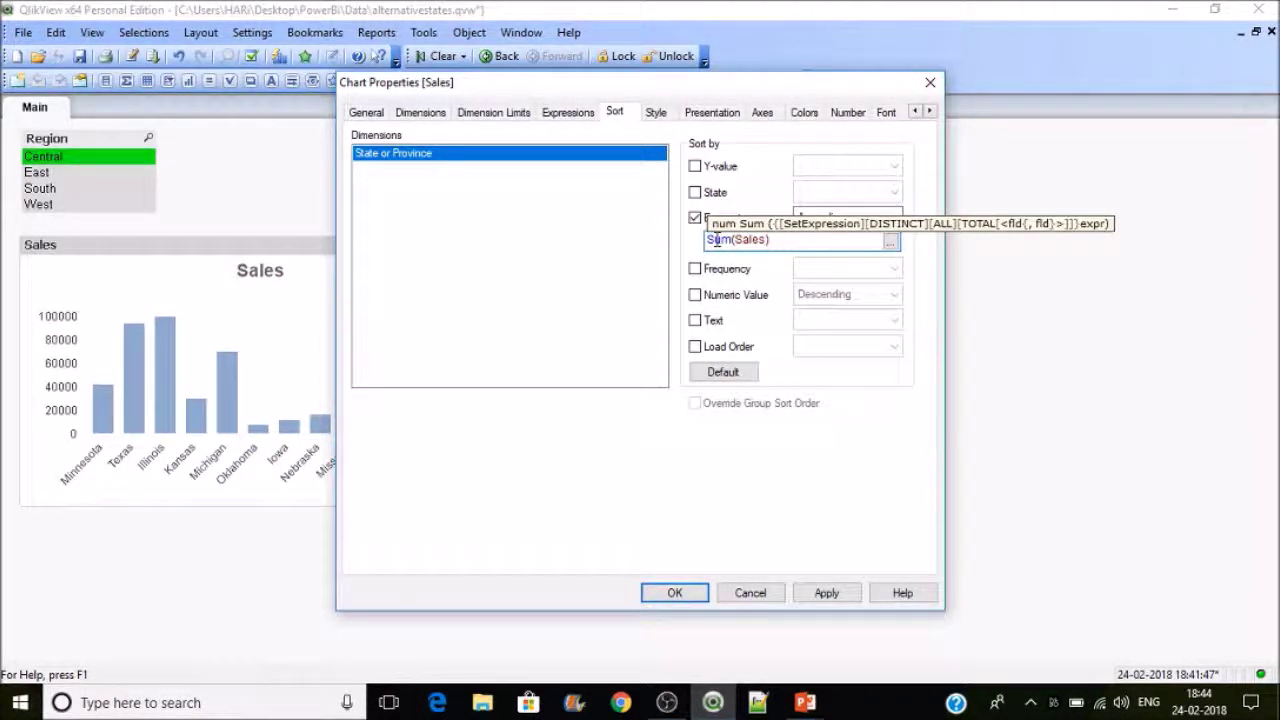
type(")")
double_click(716, 240)
left_click(894, 218)
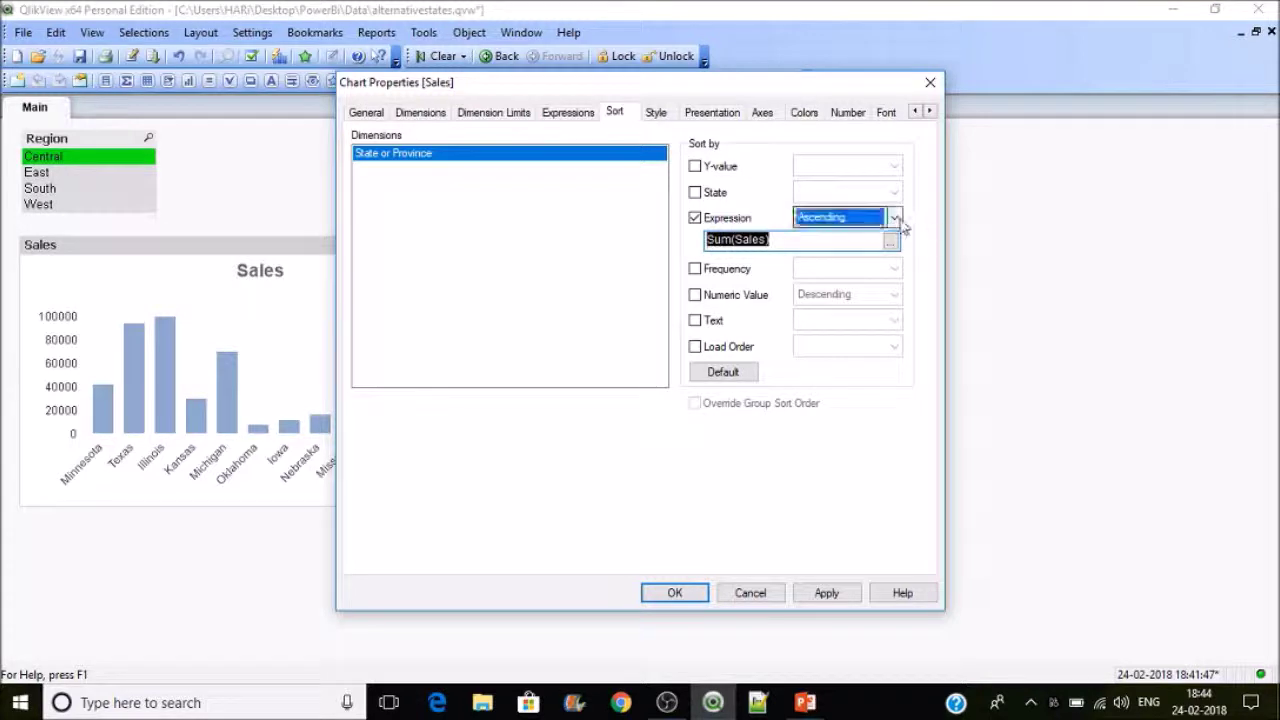
left_click(875, 251)
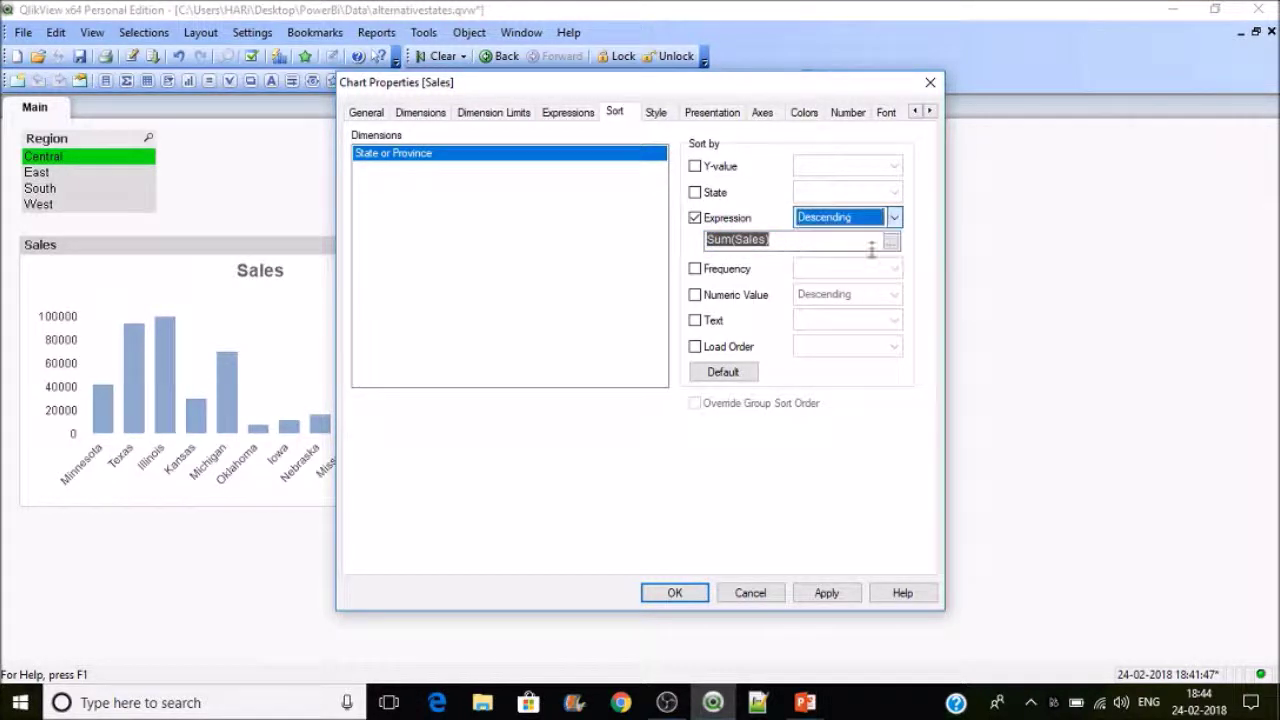
left_click(838, 598)
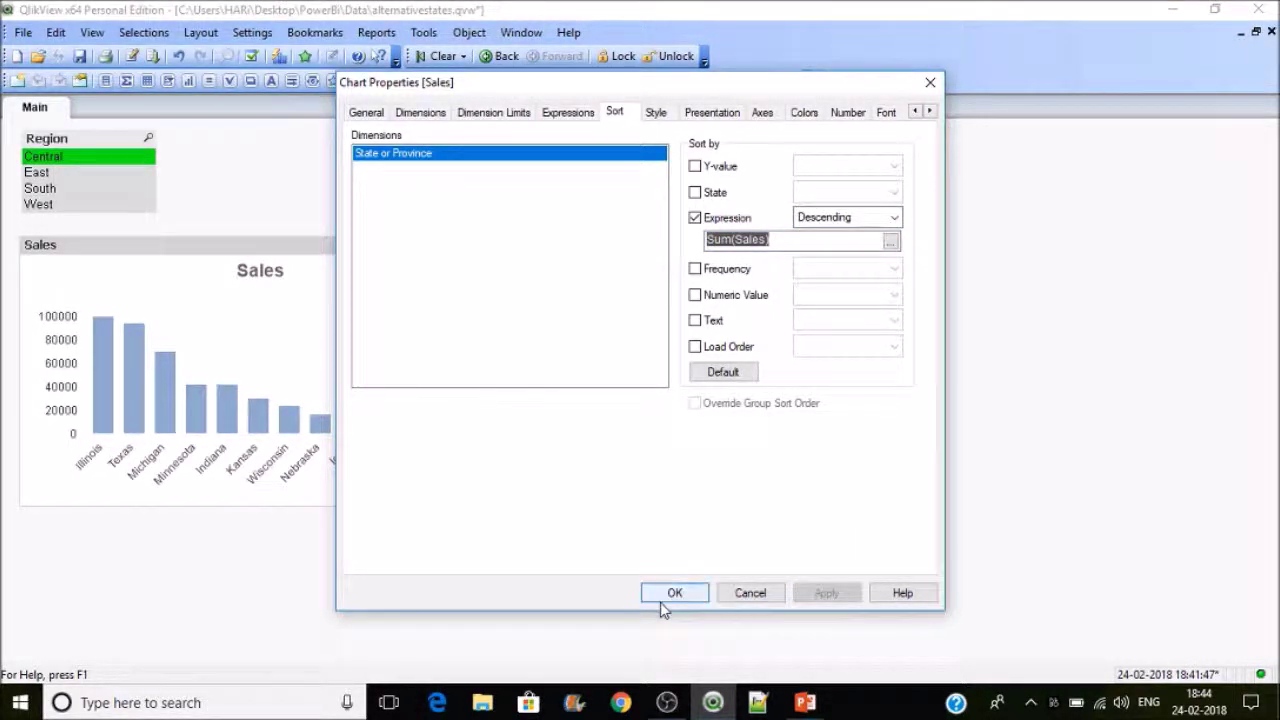
left_click(664, 594)
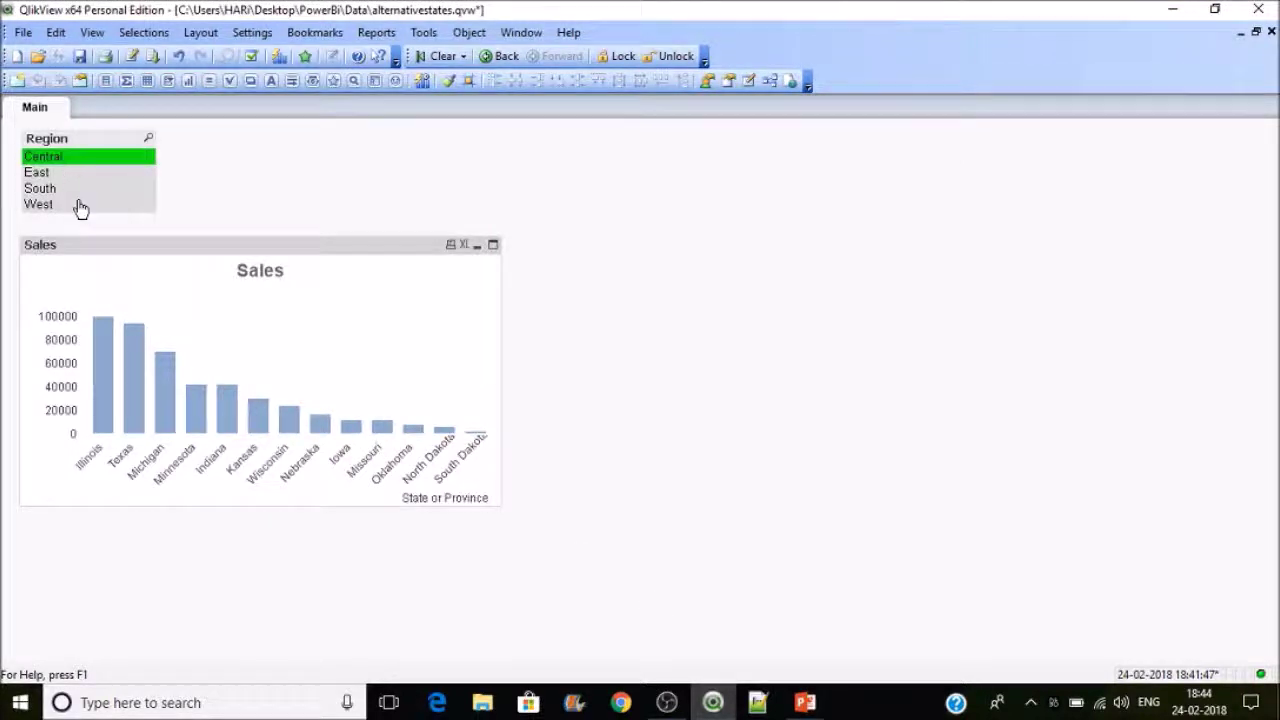
Step: Compare the Sales chart with no region, only Central, and all four regions selected
mouse_move(105, 358)
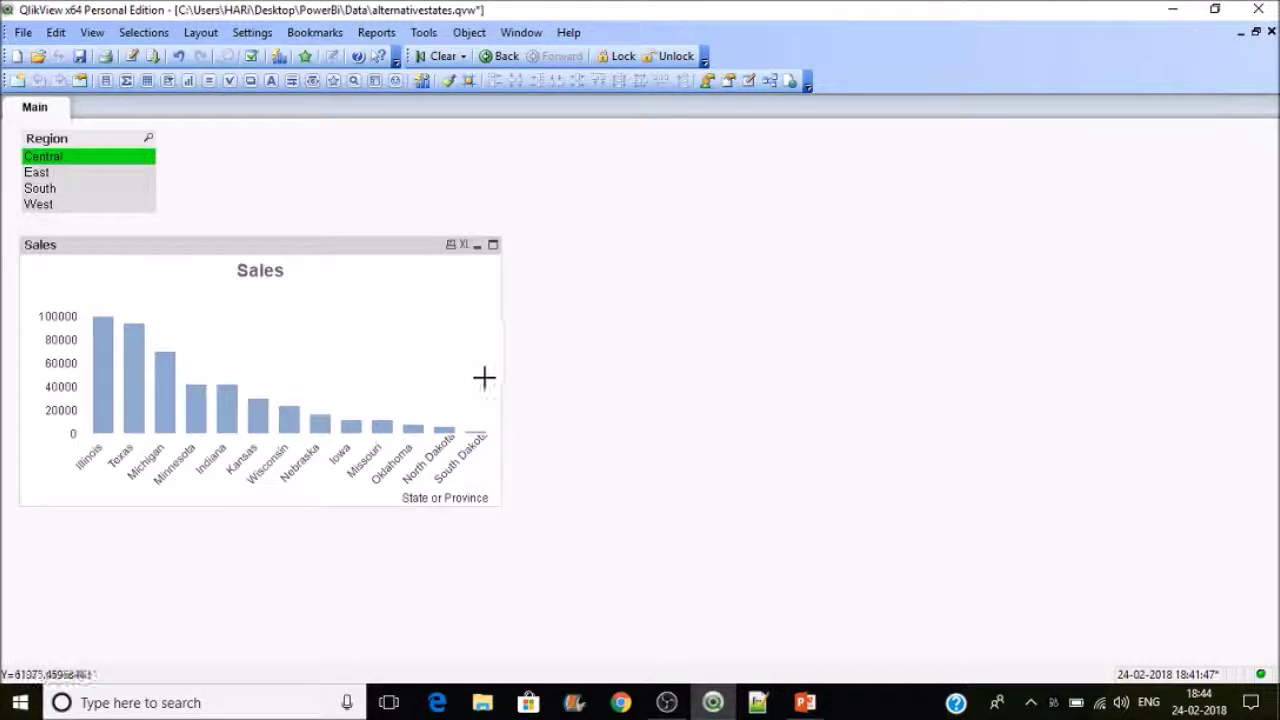
mouse_move(501, 380)
left_mouse_down()
mouse_move(489, 381)
mouse_move(509, 382)
left_mouse_up()
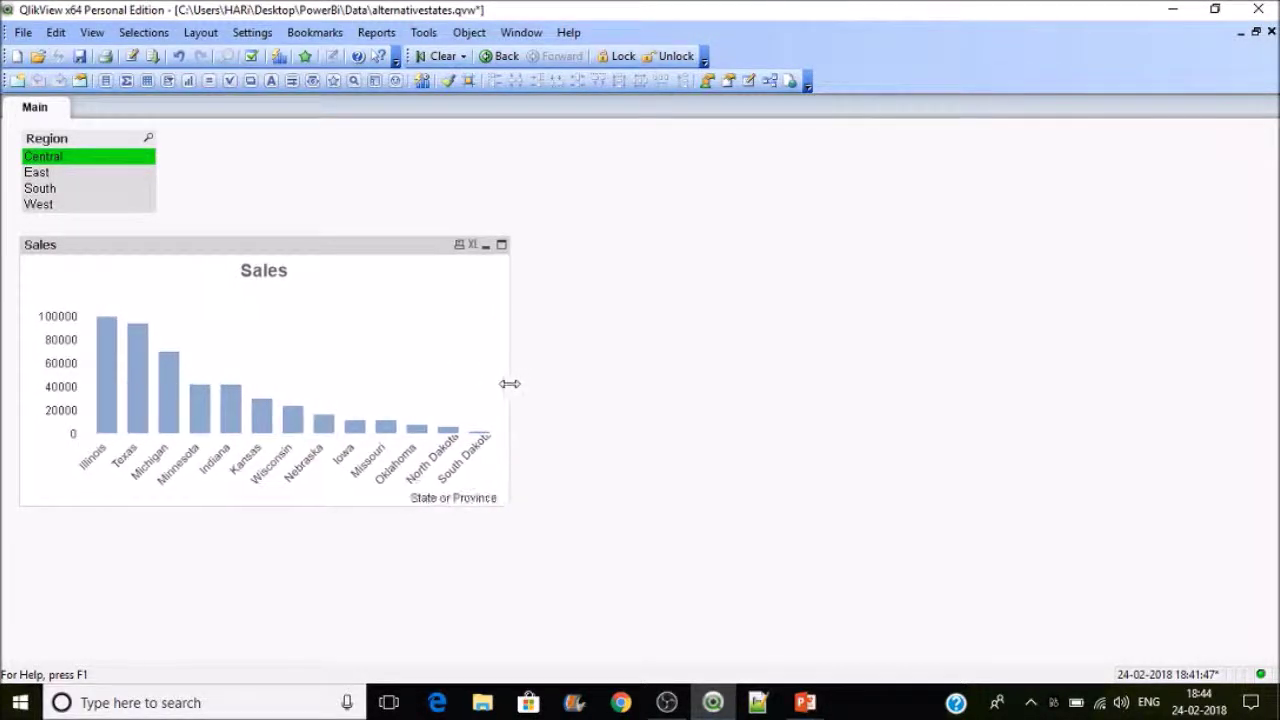
left_click(70, 176)
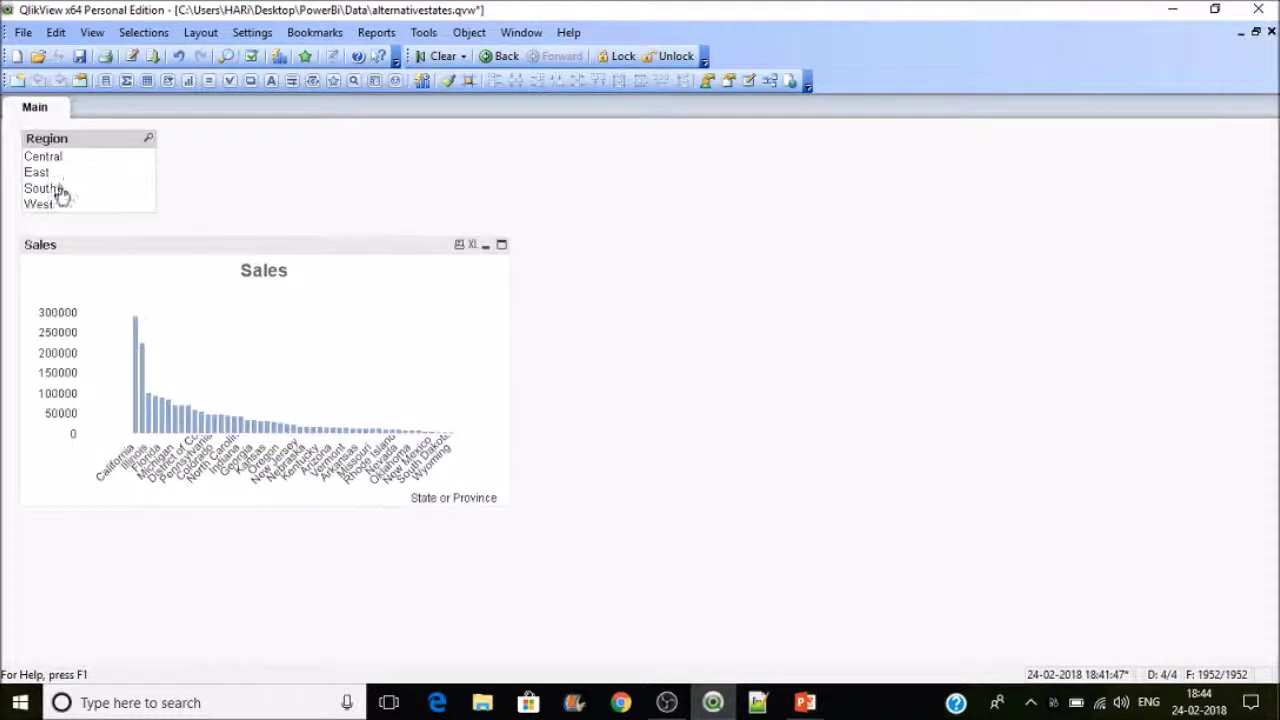
left_click(42, 157)
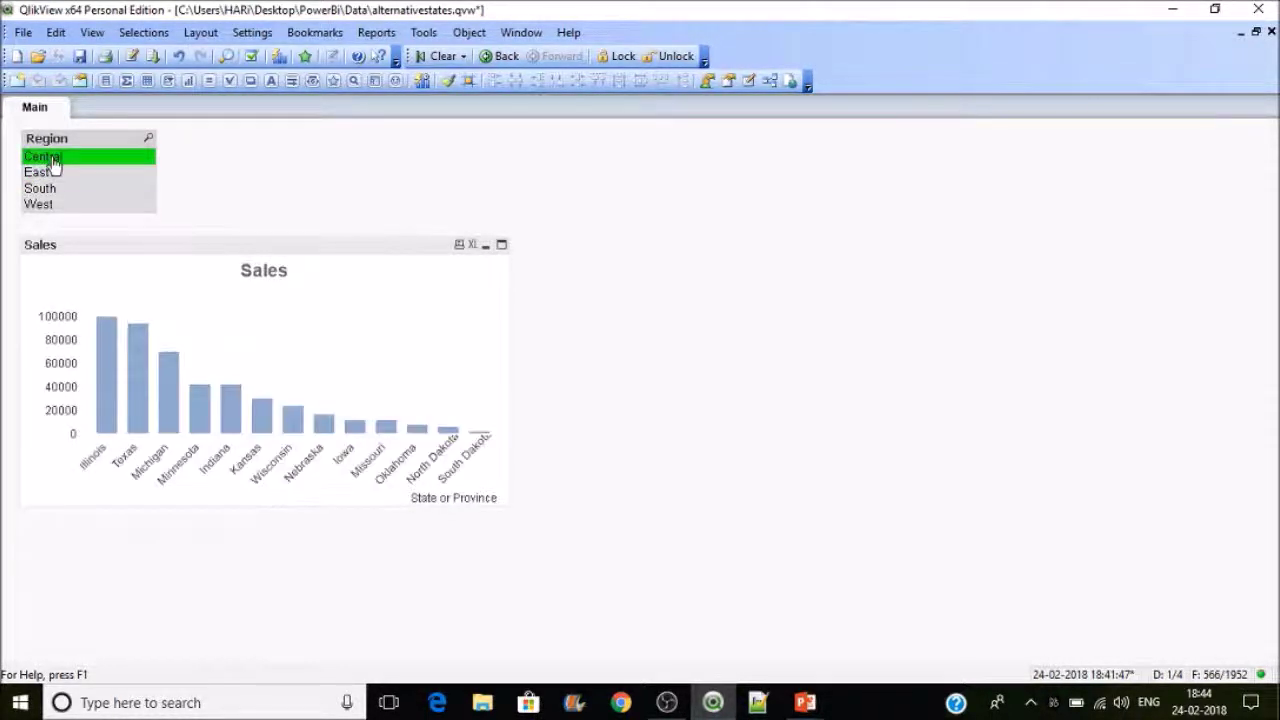
left_click_drag(53, 160, 56, 210)
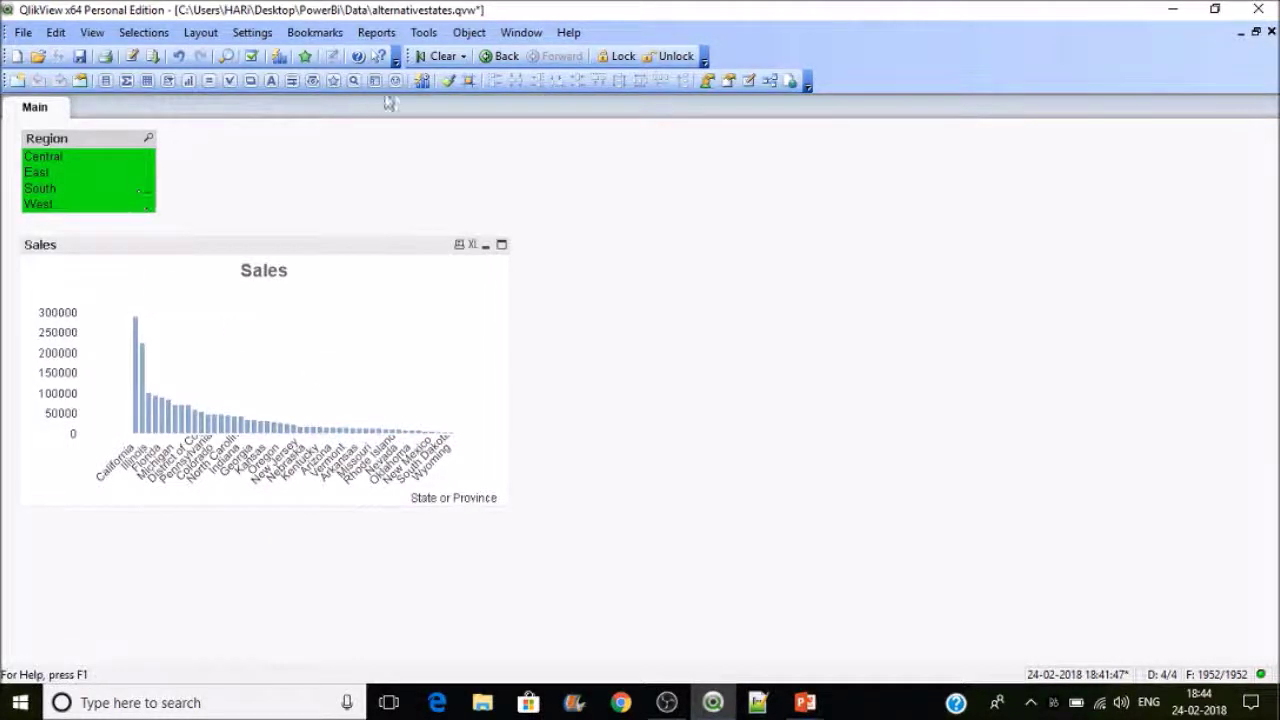
Step: Clear all region selections and narrow the Sales chart to make room beside it
left_click(427, 60)
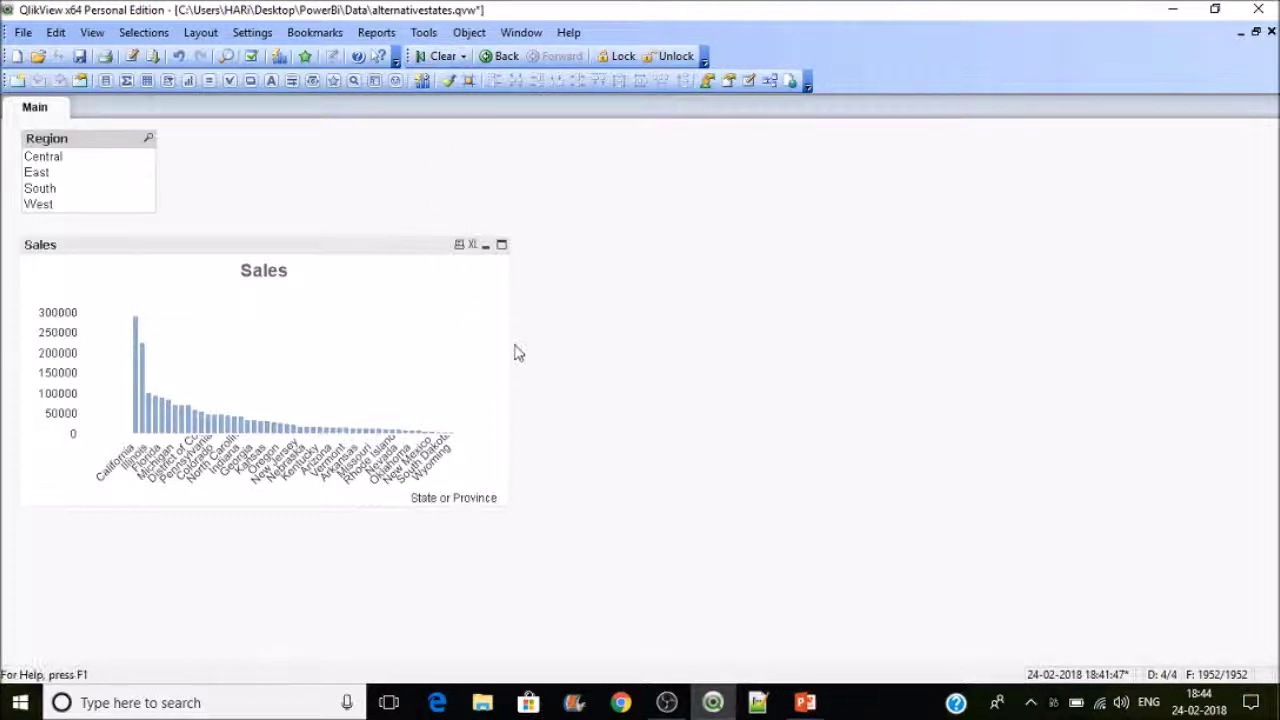
left_click_drag(509, 342, 417, 343)
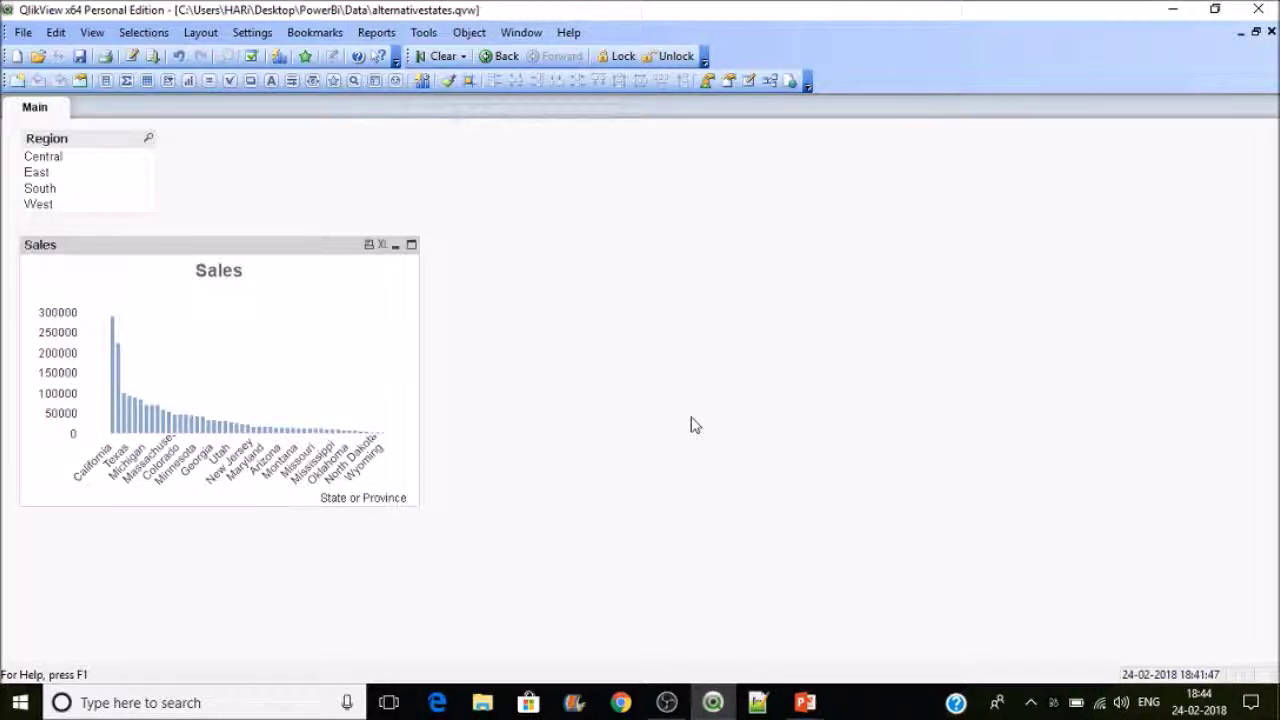
Step: Add an alternate state named STATE1 in the document properties
key("ctrl+alt+d")
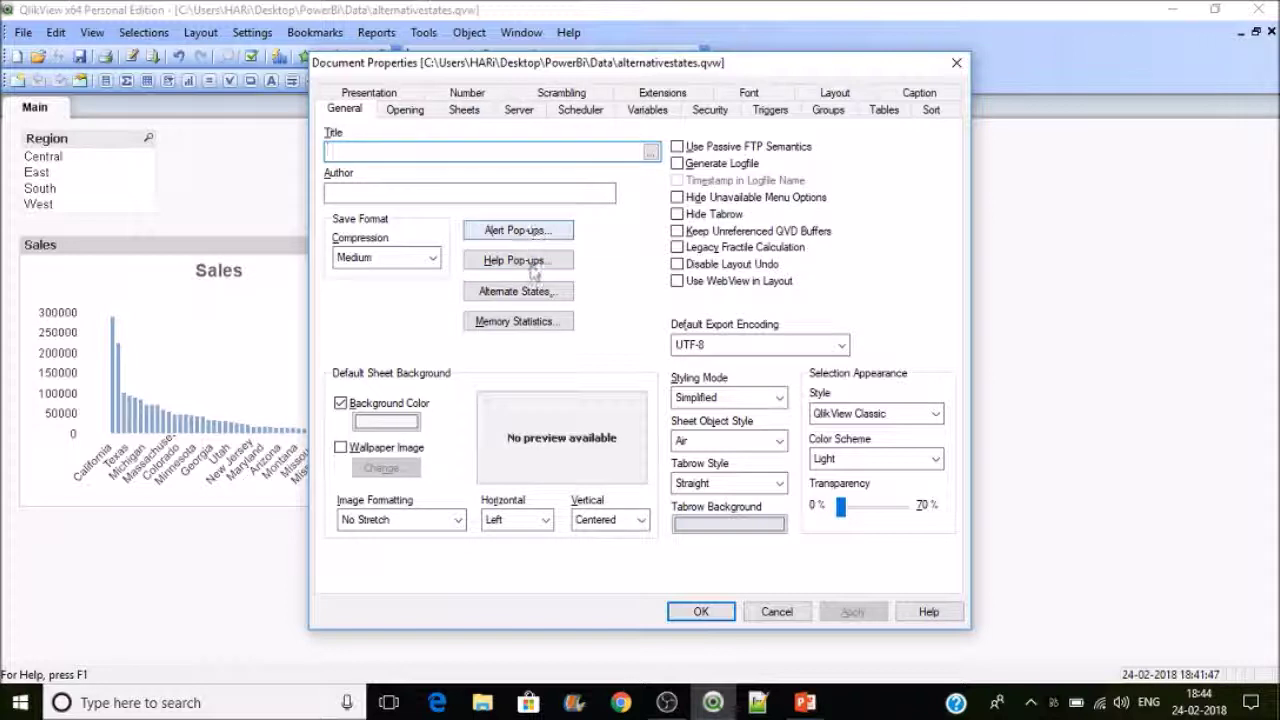
left_click(529, 298)
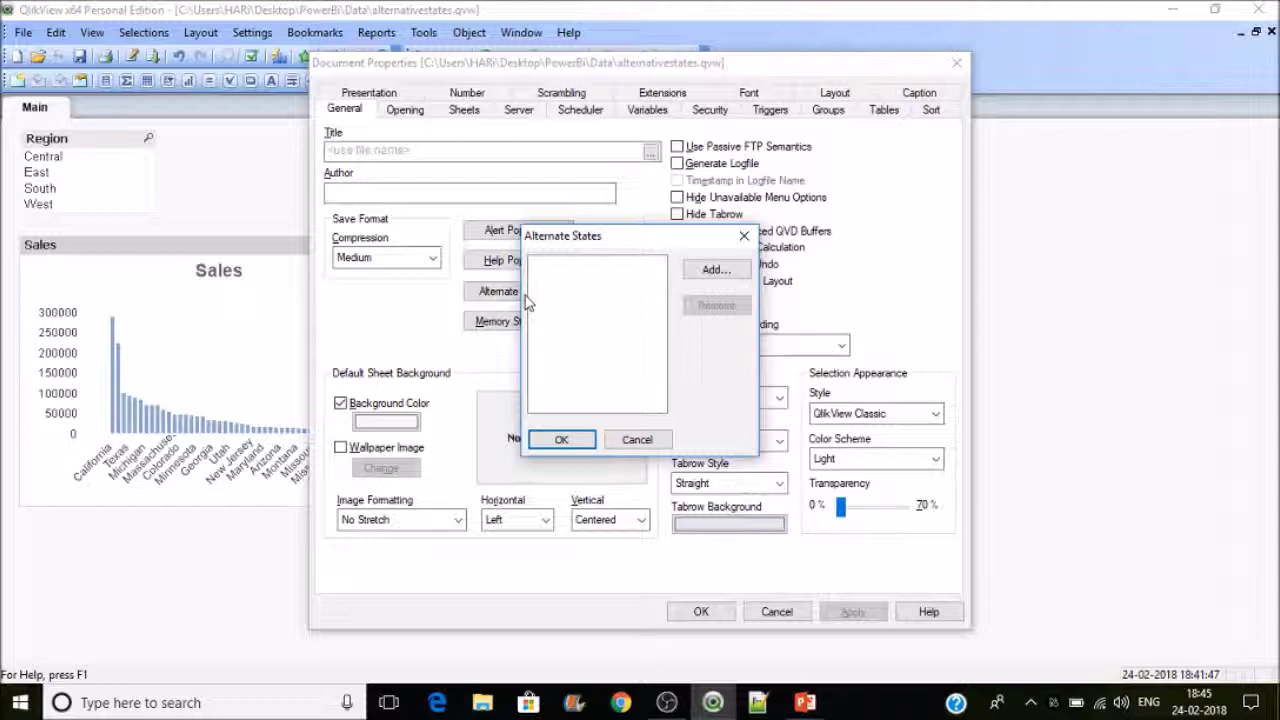
left_click(697, 272)
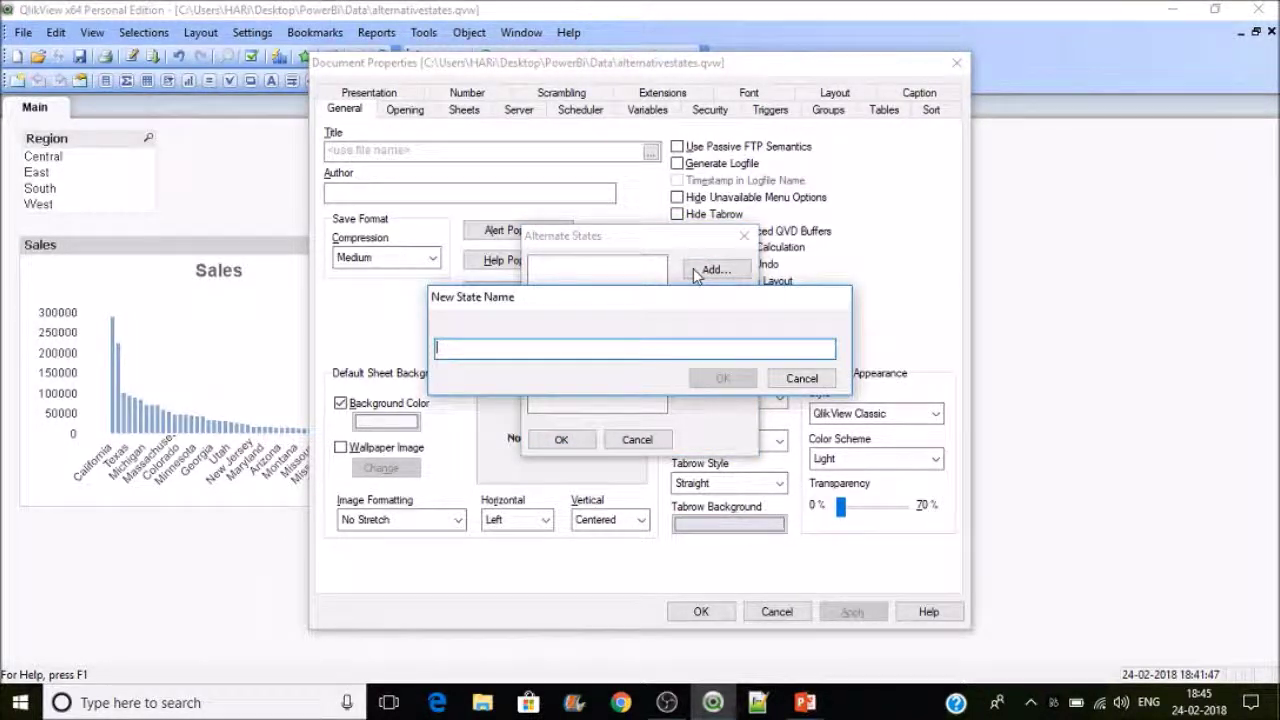
type("STST")
key("BackSpace")
key("BackSpace")
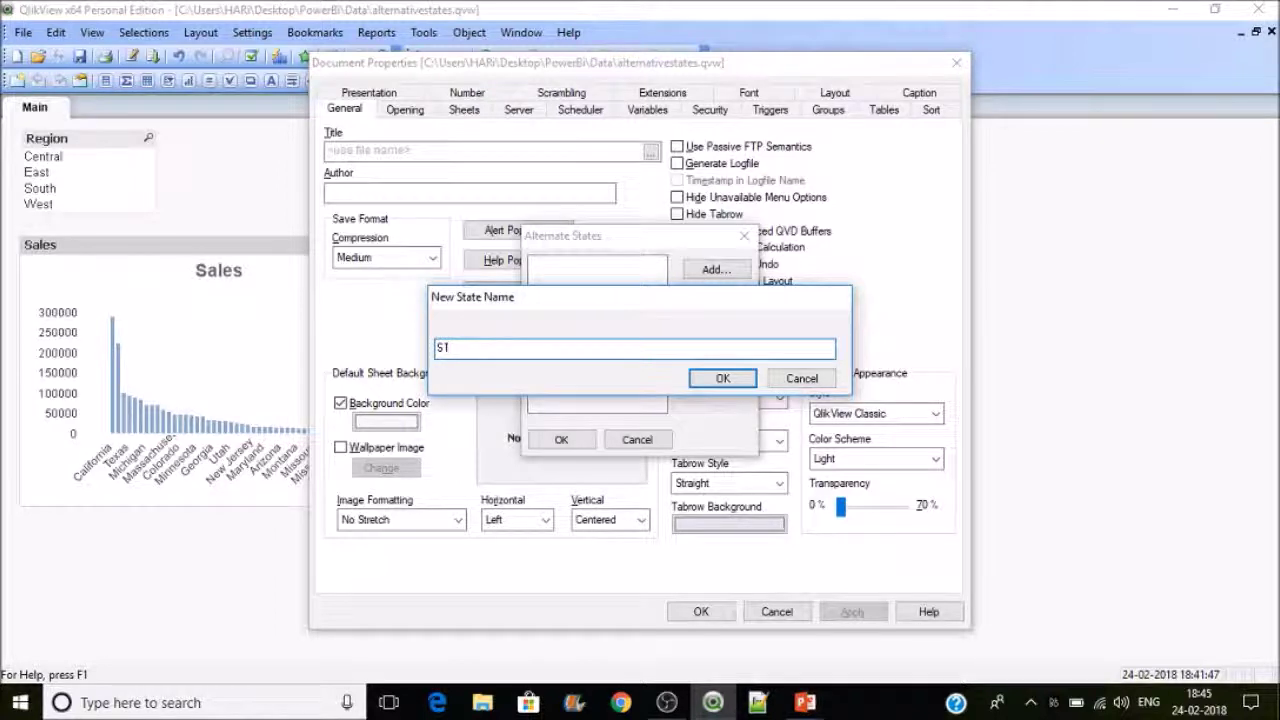
type("ATE")
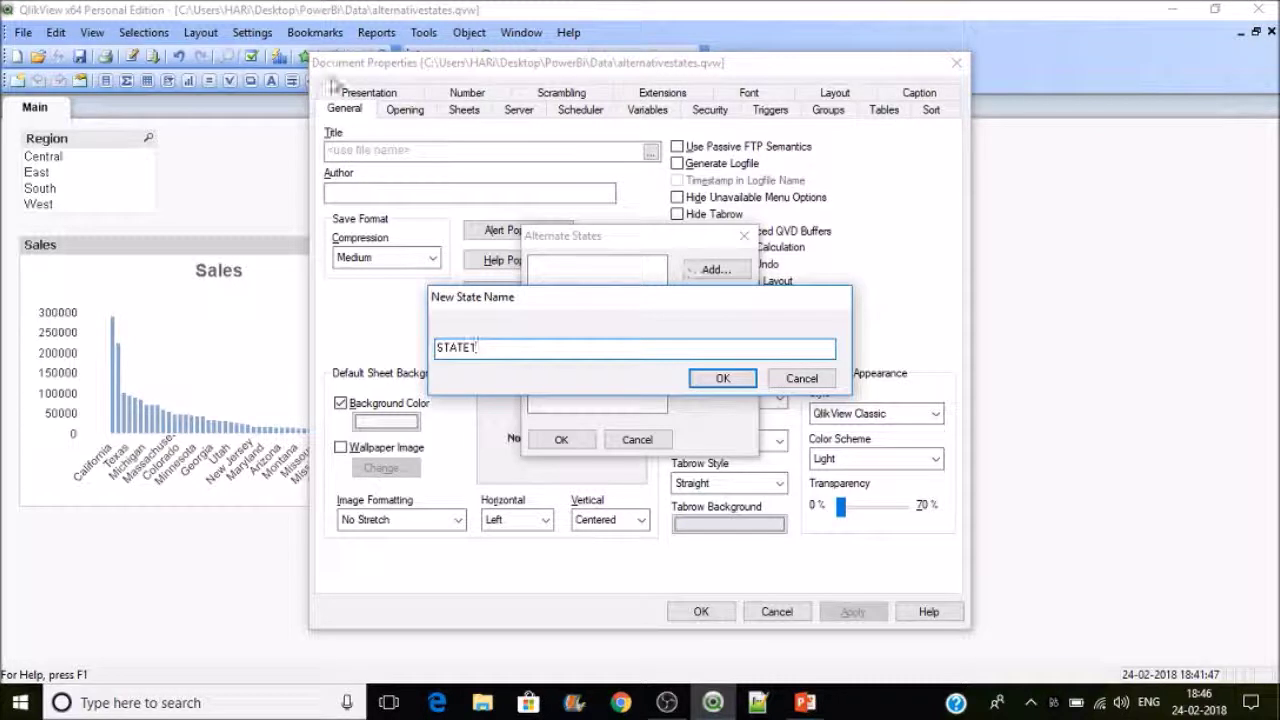
left_click(724, 378)
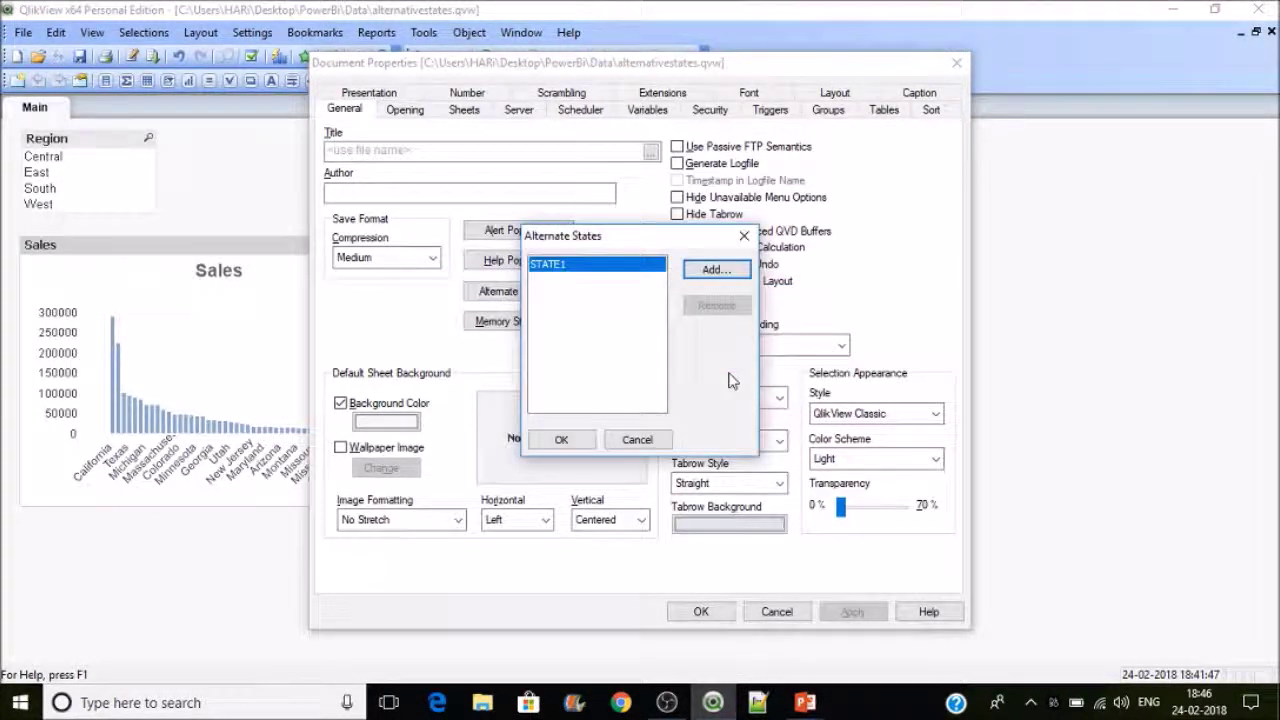
Step: Add a second alternate state named STATE2 to the document
left_click(714, 271)
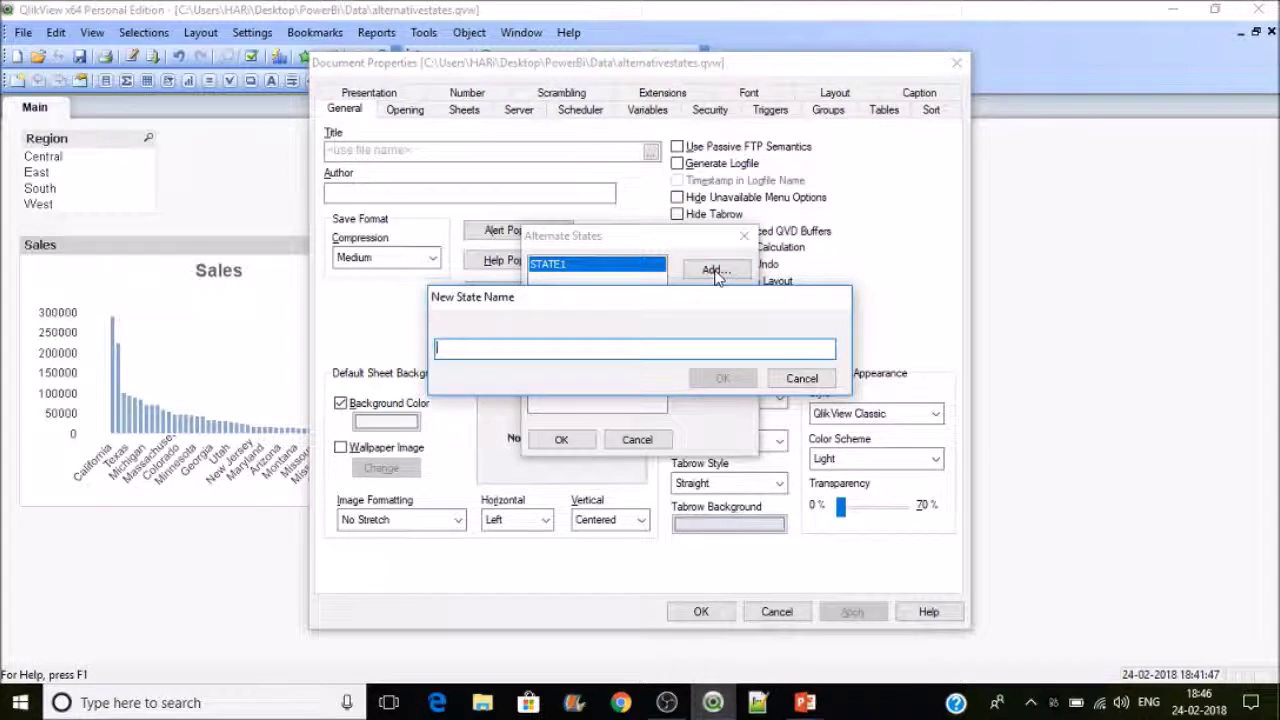
type("STE")
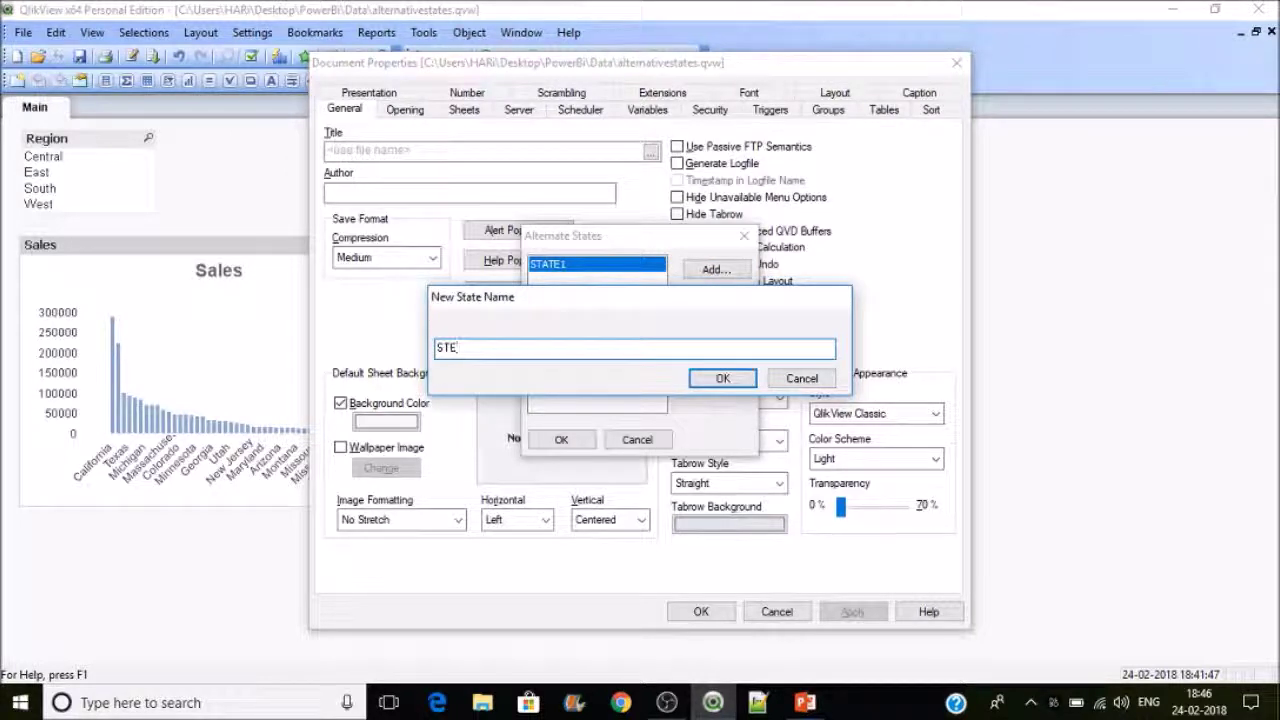
type("ATE2")
left_click(724, 379)
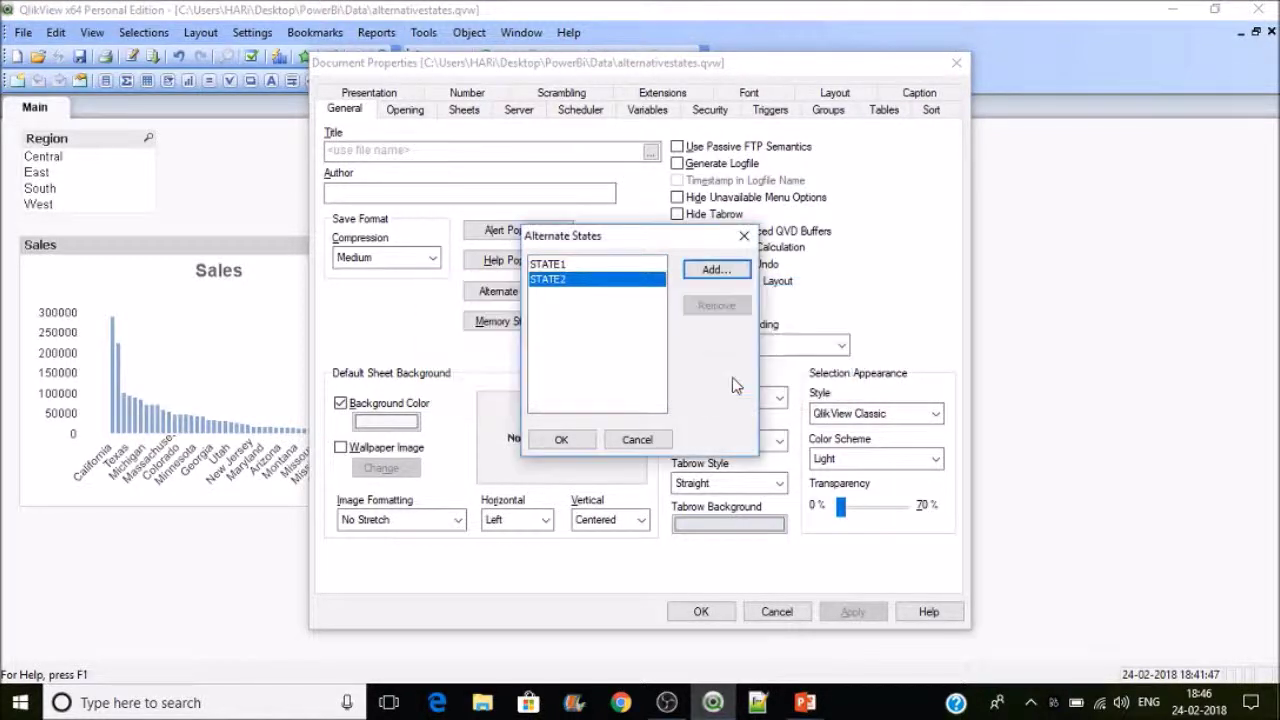
Step: Add a third alternate state named STATE3 to the document
left_click(717, 272)
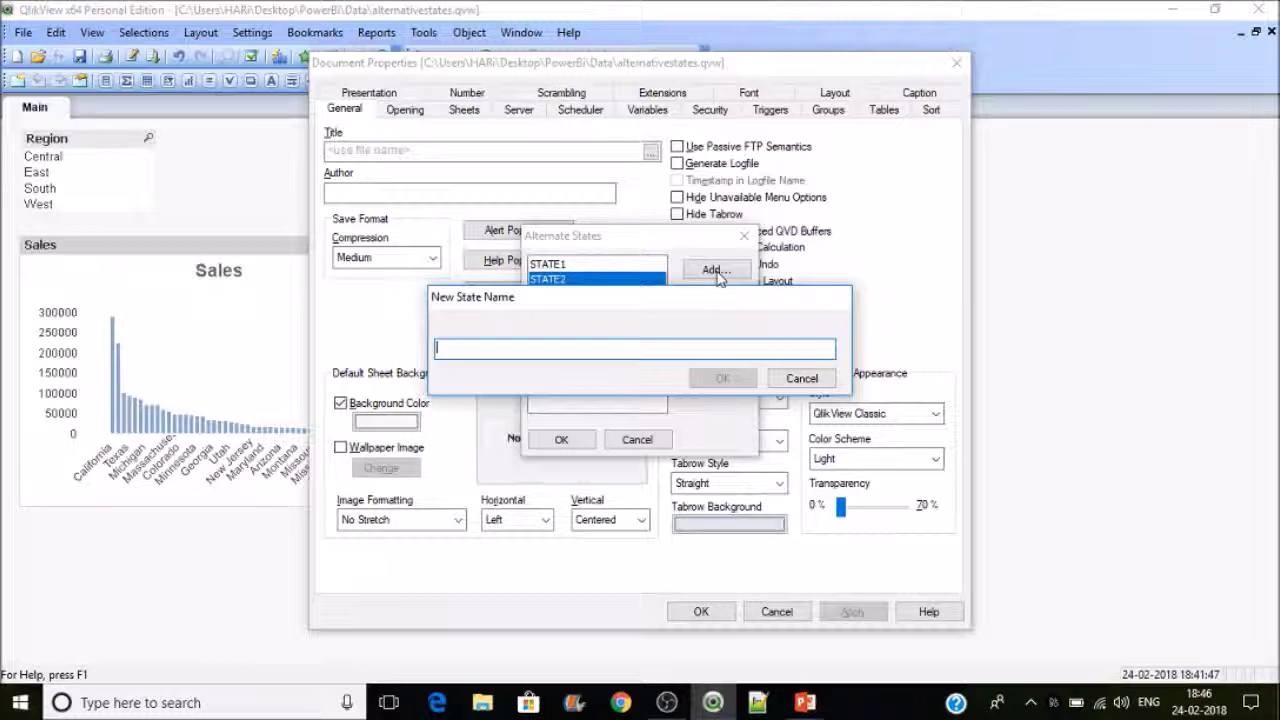
type("STATE")
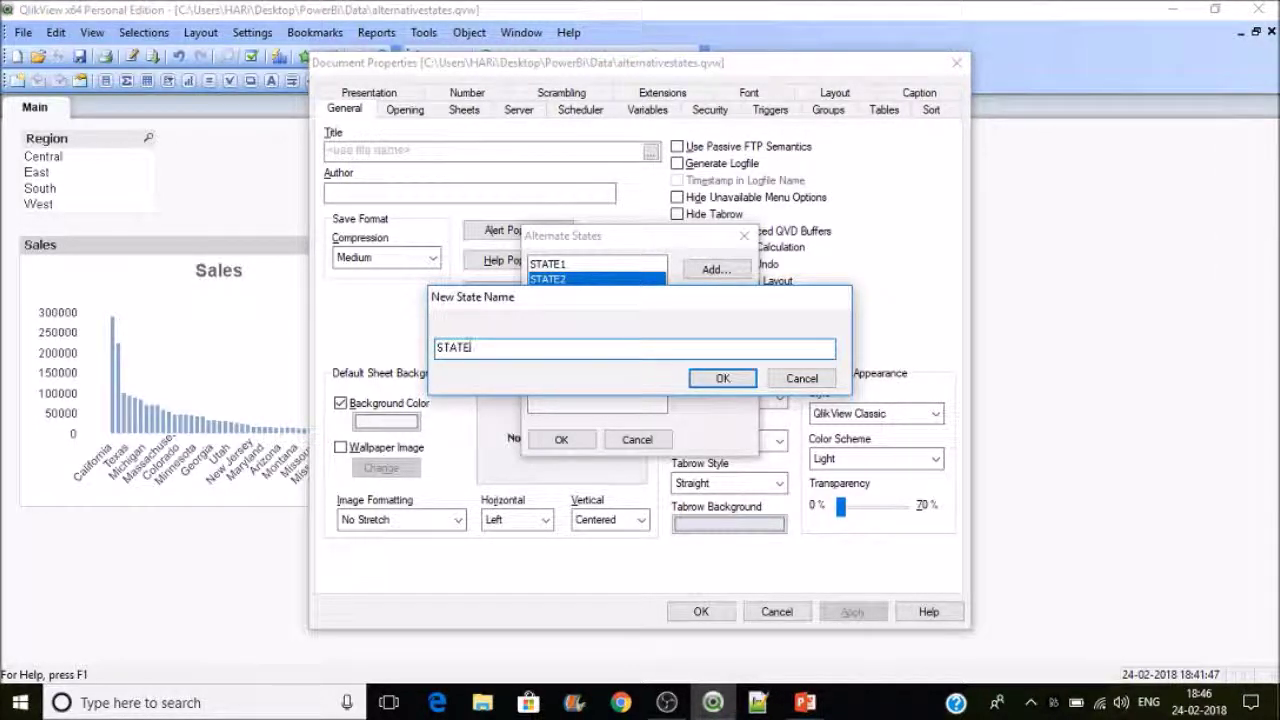
type("3")
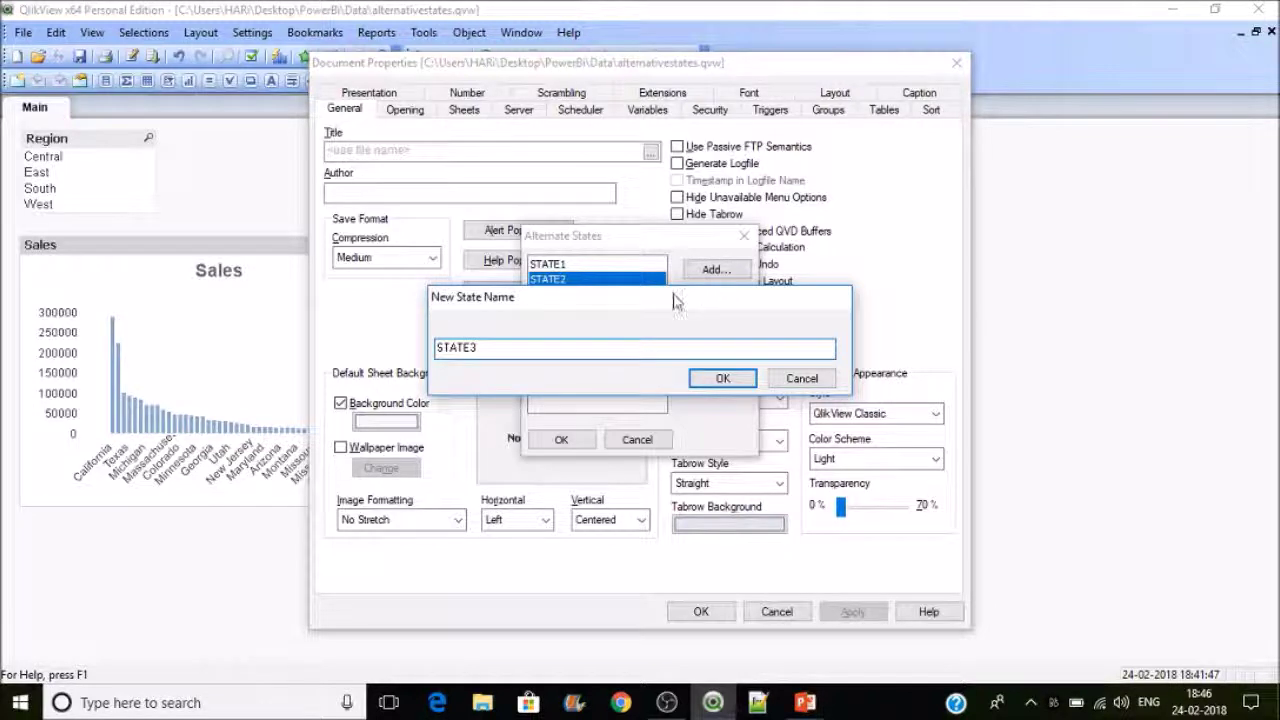
left_click(721, 379)
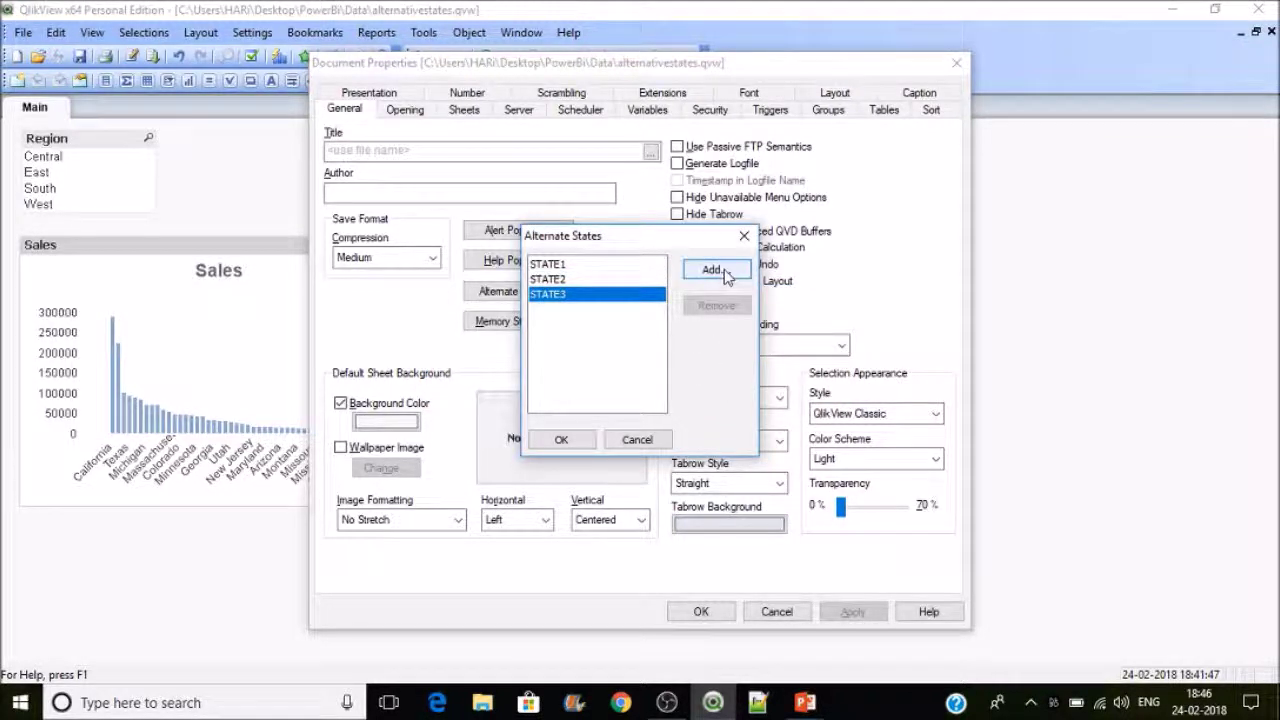
Step: Add a fourth alternate state named STATE4 and accept the alternate states and document properties
left_click(718, 271)
type("S")
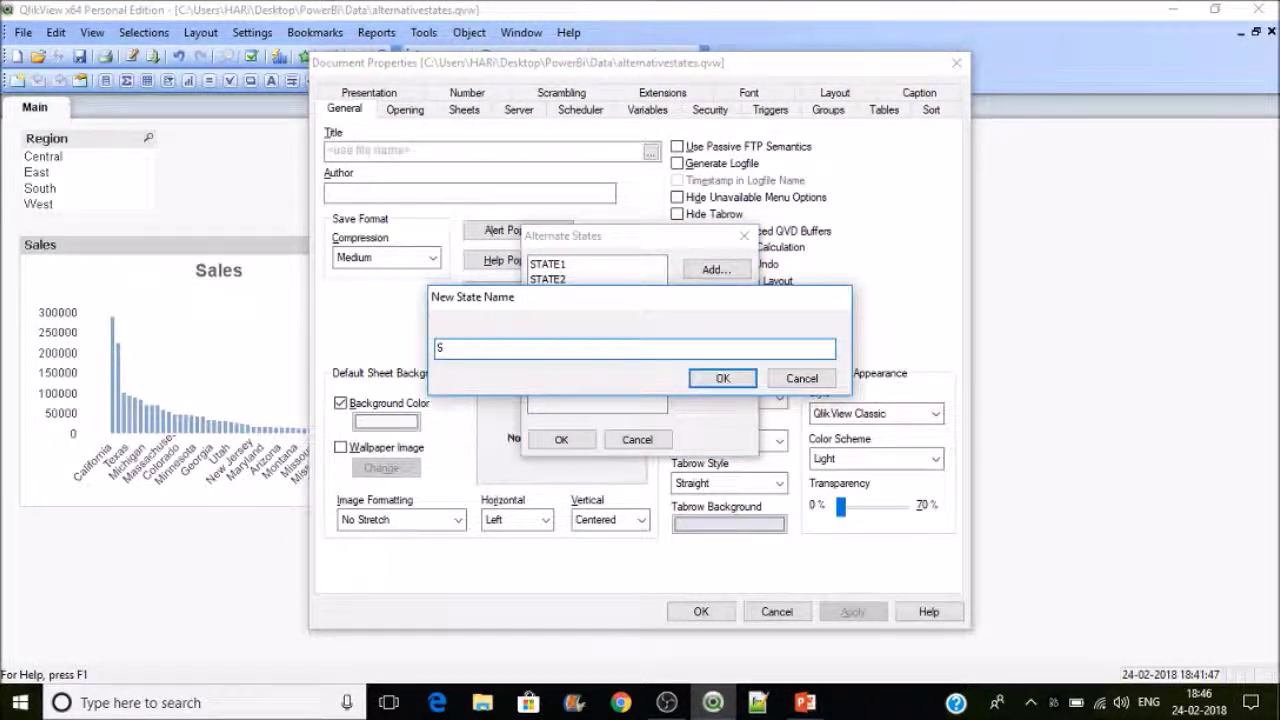
type("TATE4")
left_click(723, 379)
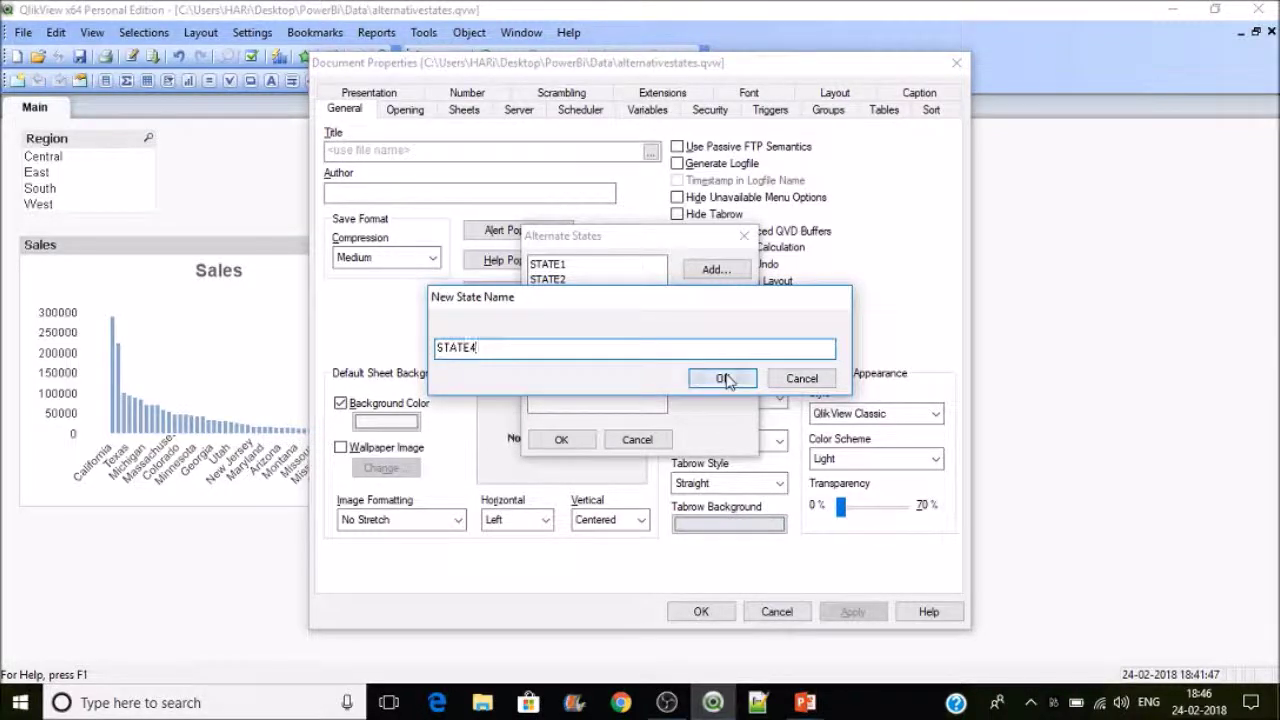
left_click(558, 438)
left_click(729, 610)
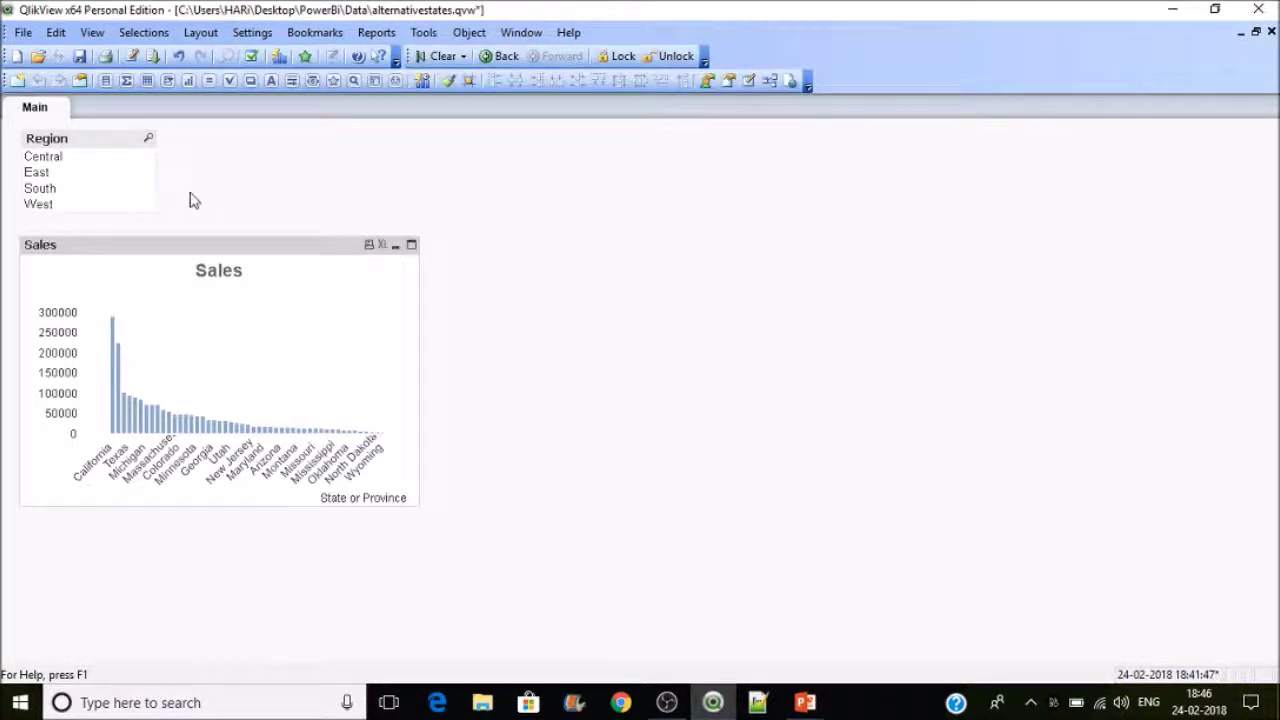
Step: Assign the Region list box to alternate state STATE1
right_click(77, 145)
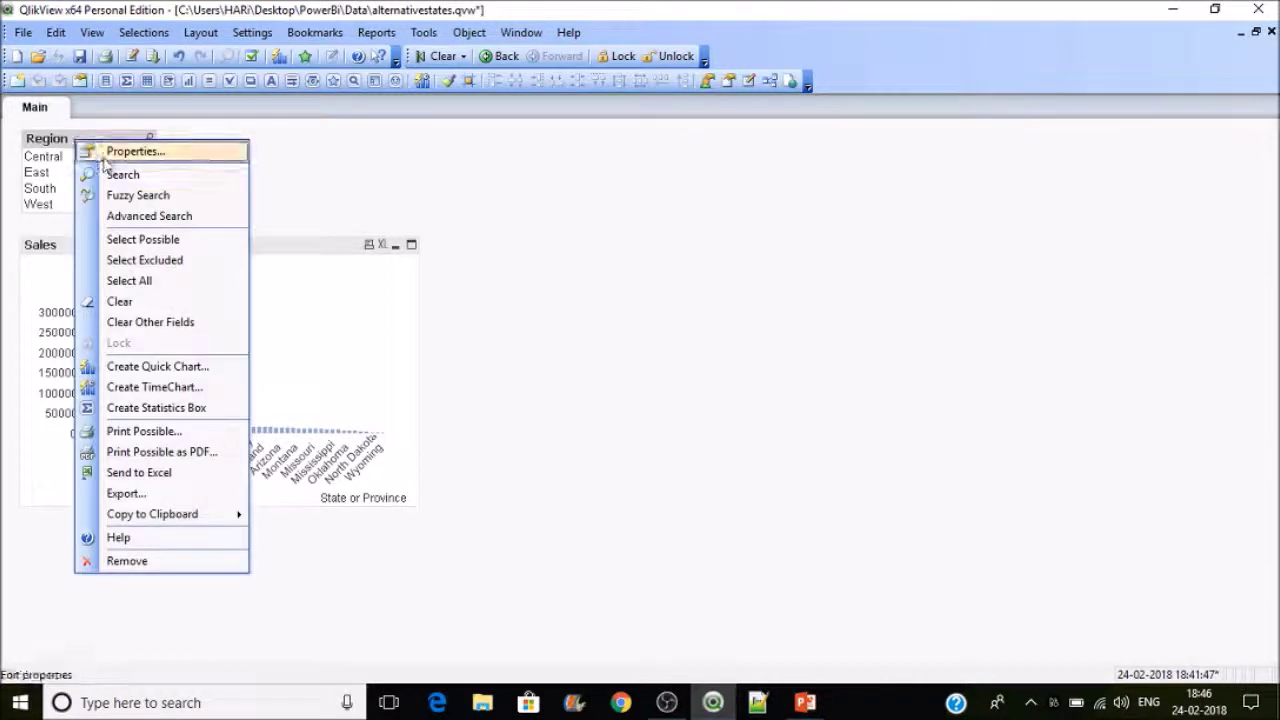
left_click(85, 151)
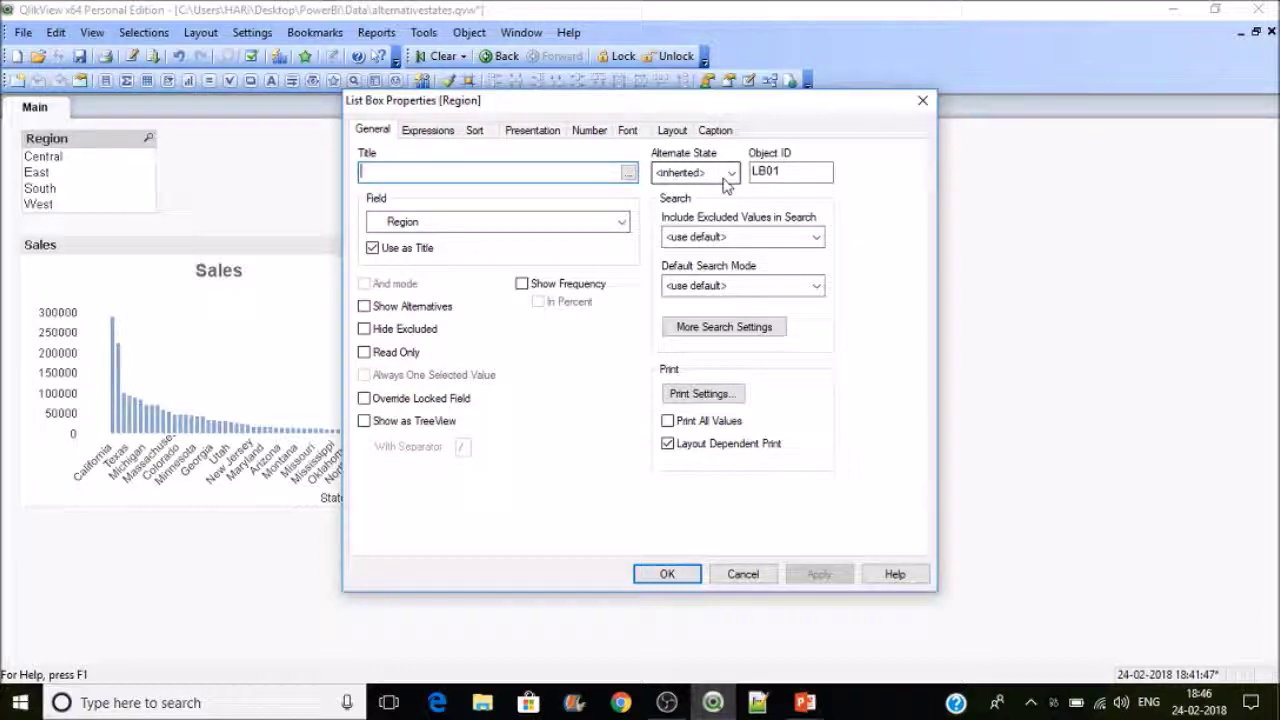
left_click(731, 172)
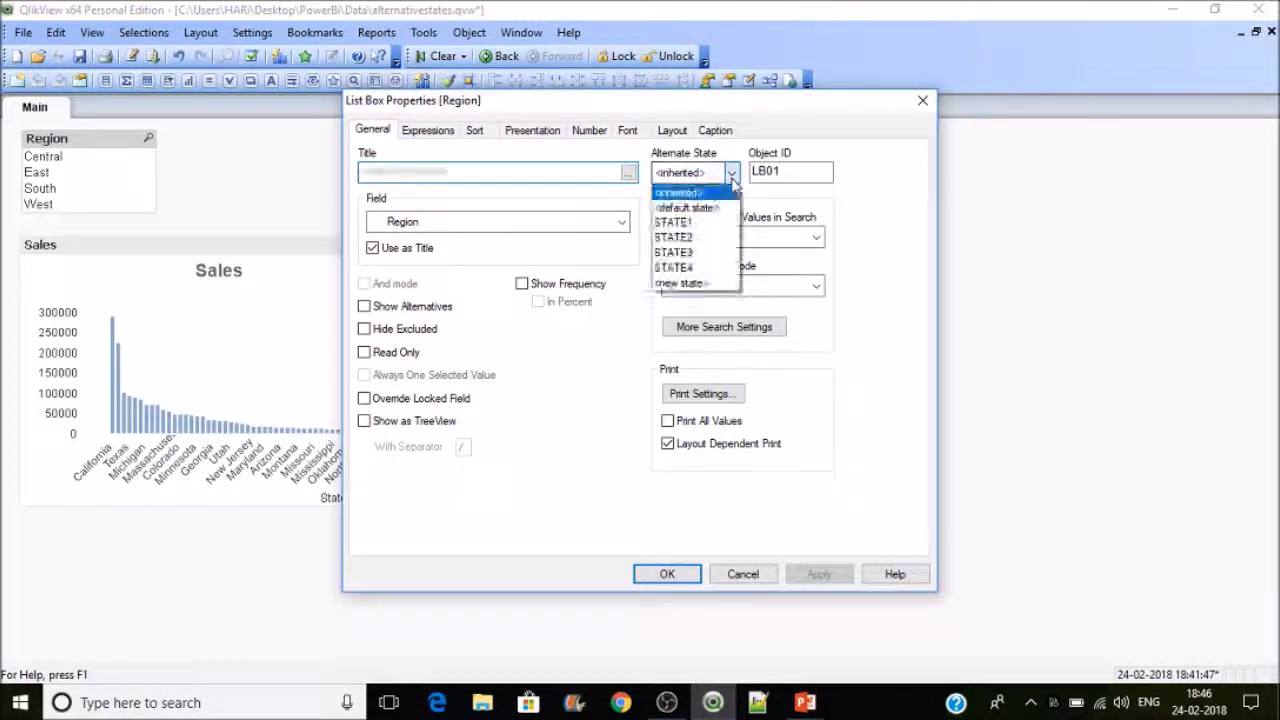
left_click(674, 222)
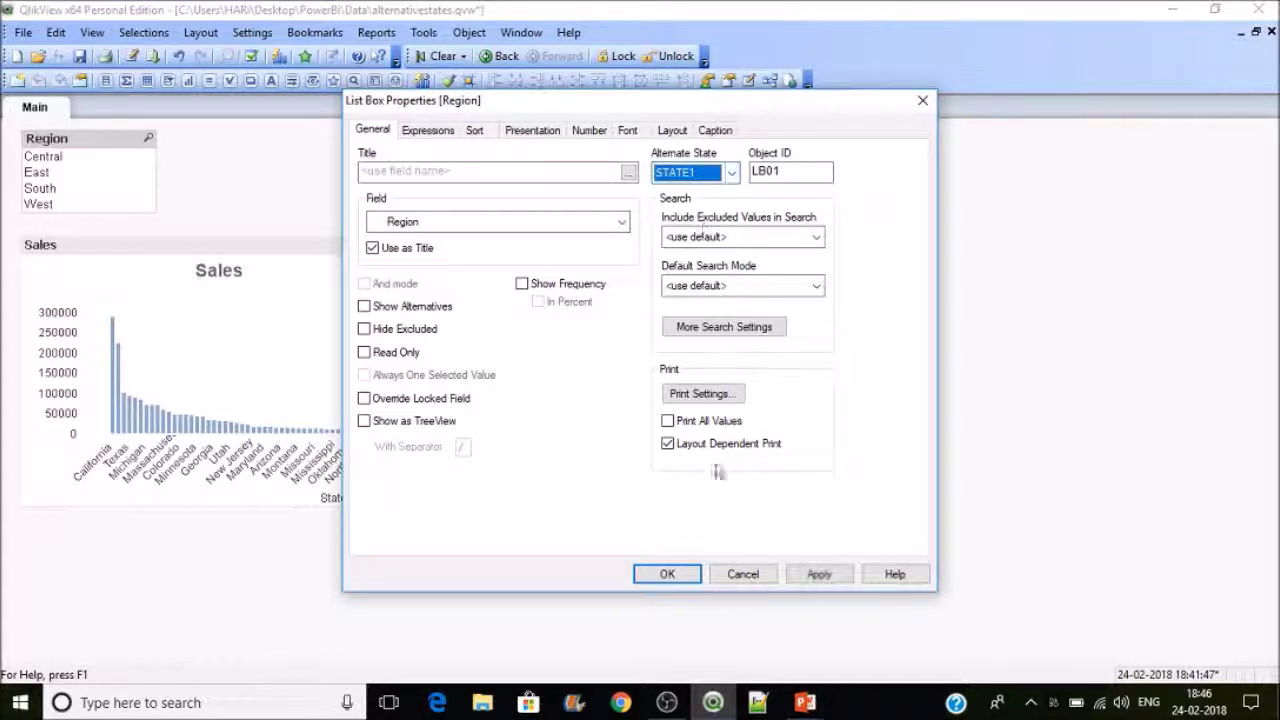
left_click(667, 574)
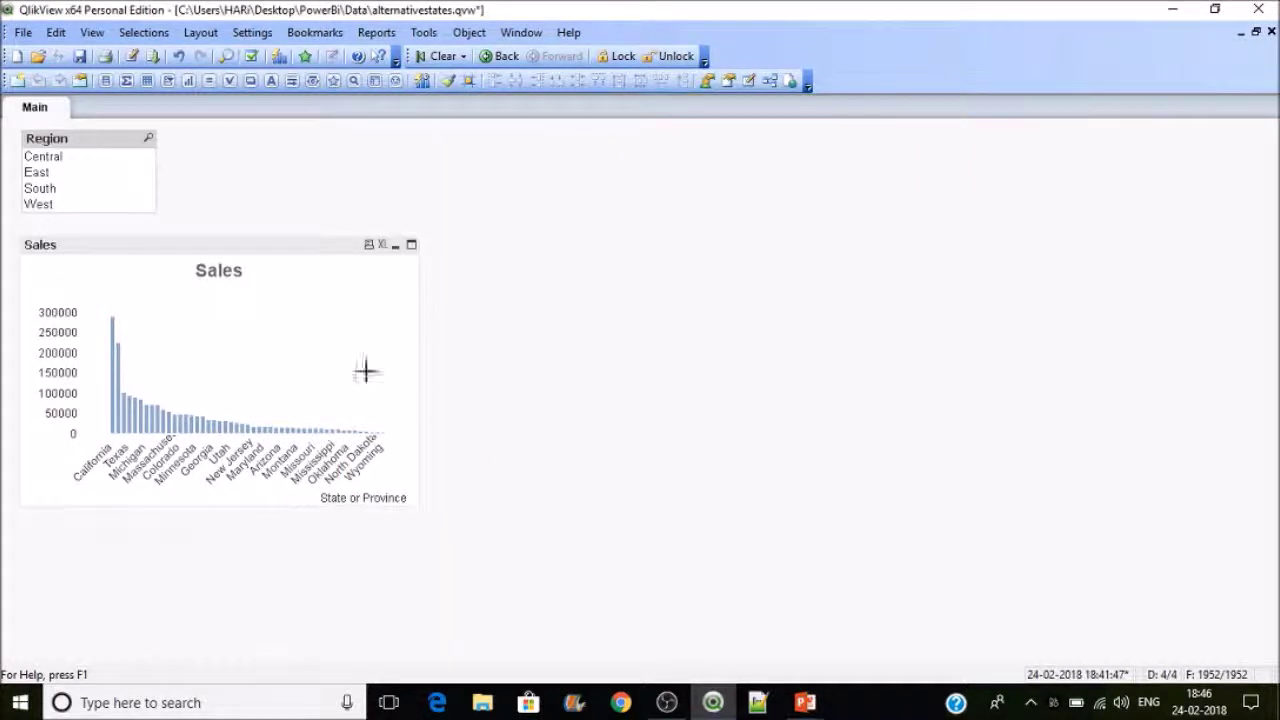
right_click(277, 309)
left_click(311, 330)
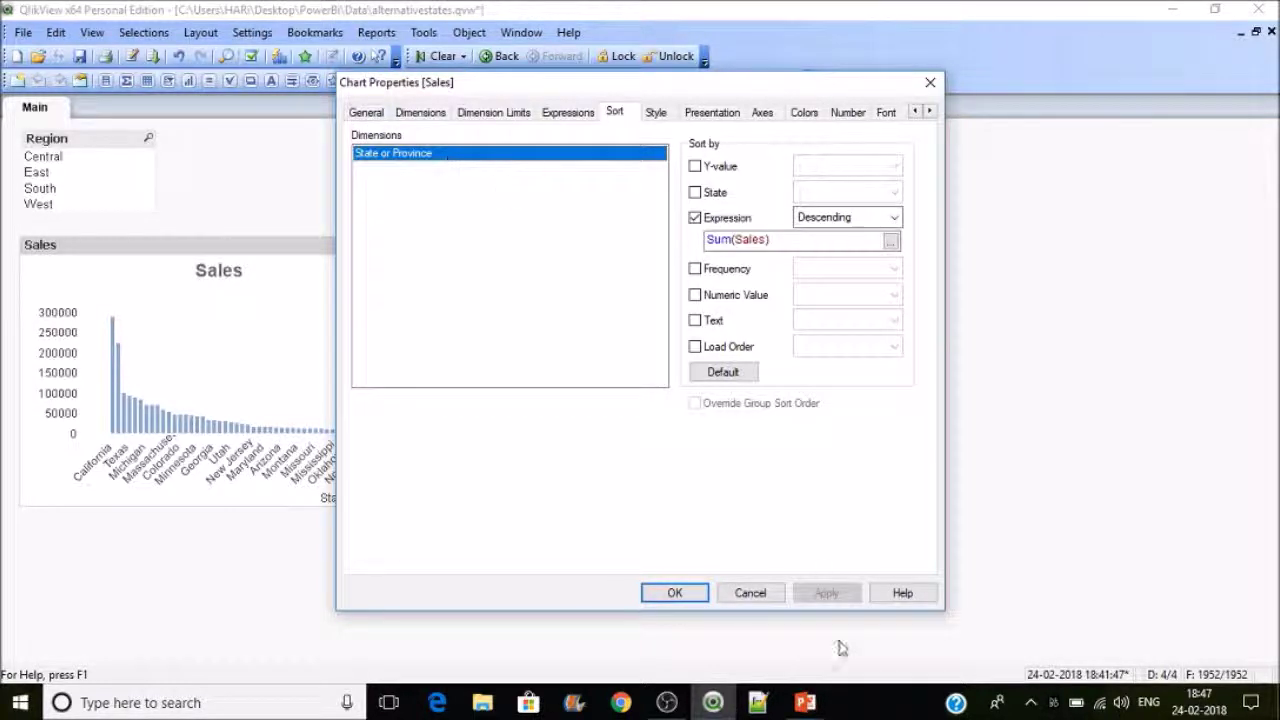
left_click(771, 597)
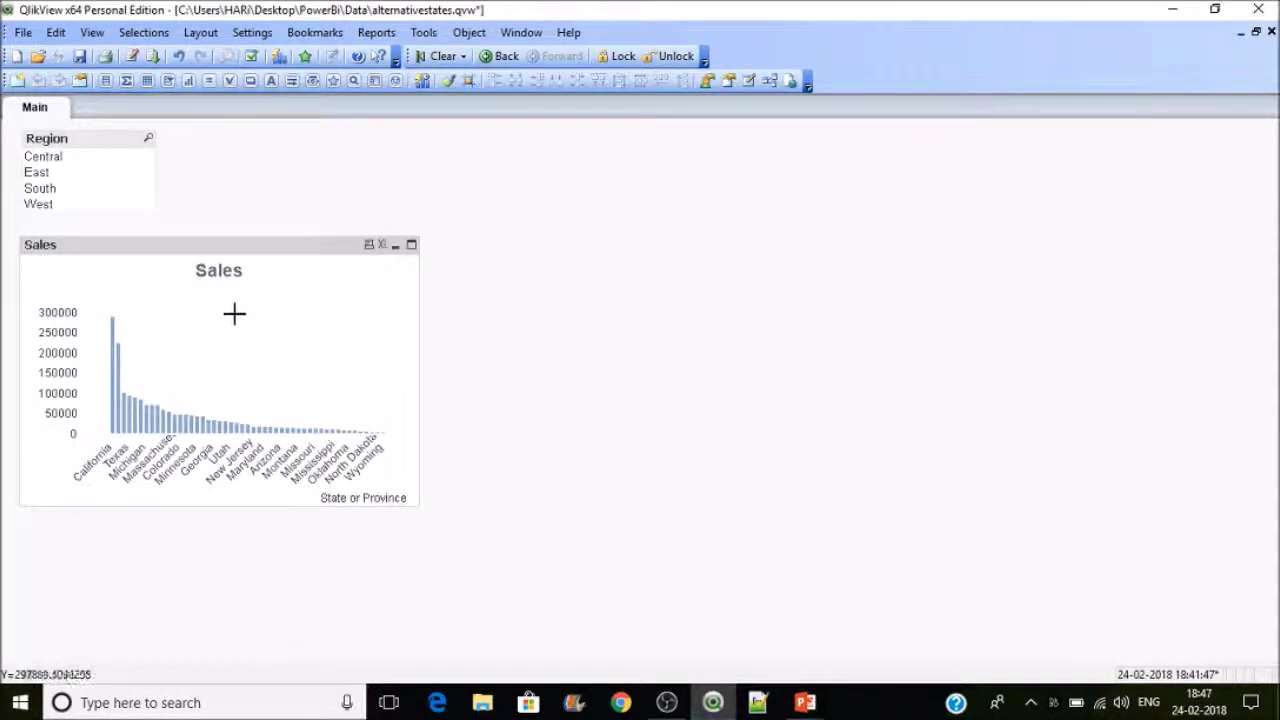
Step: Select Central, East and West in turn in the Region list box and examine how the Sales chart responds
left_click(65, 160)
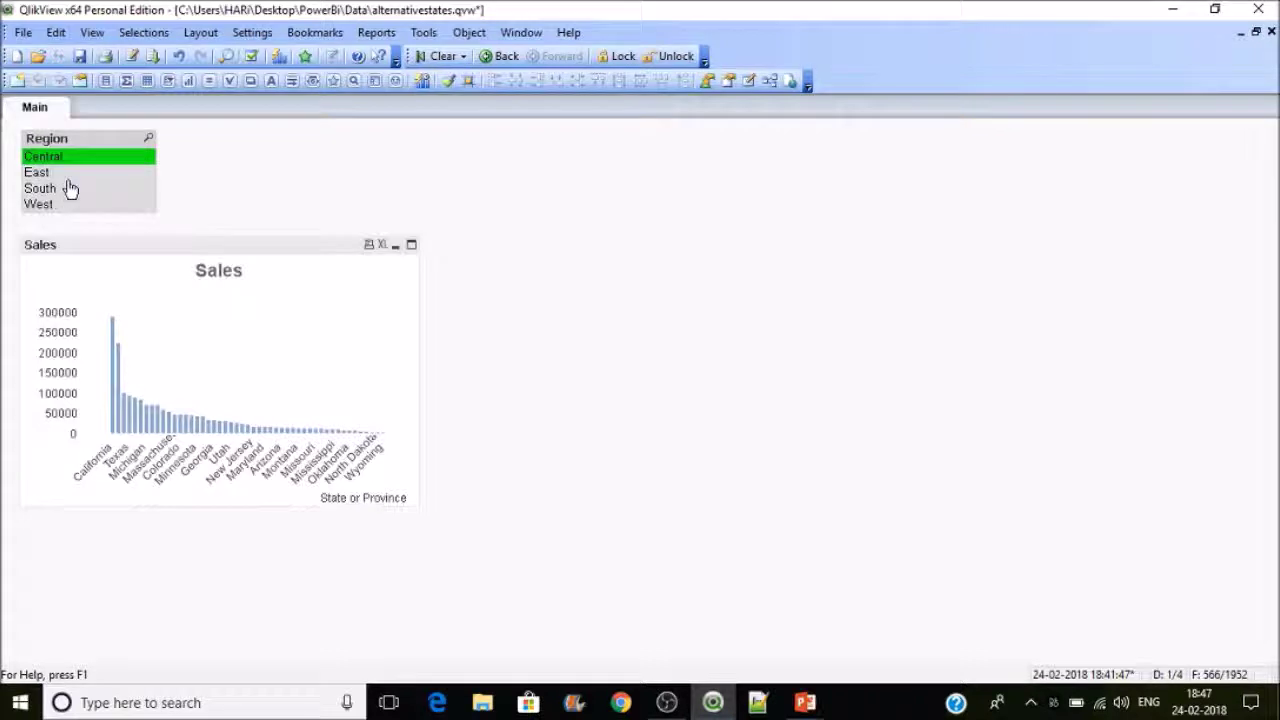
left_click(62, 173)
left_click(72, 205)
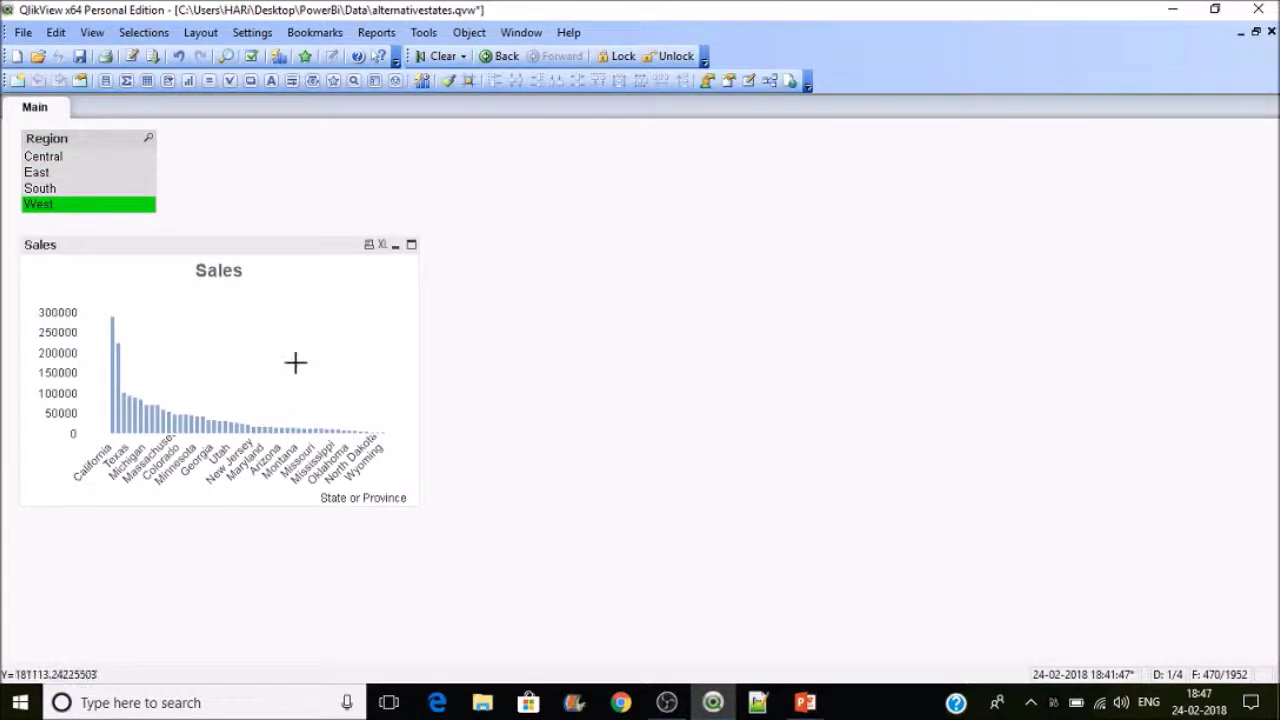
mouse_move(268, 428)
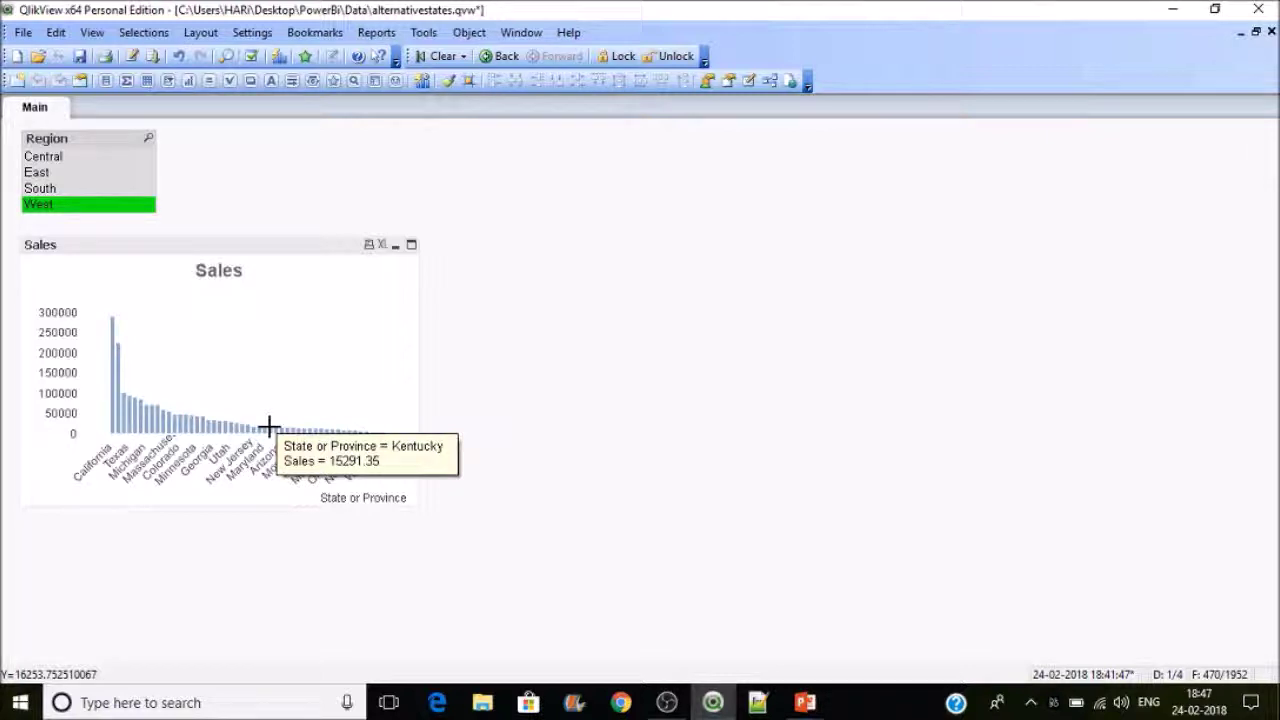
Step: Assign the Sales chart to alternate state STATE1 in its general properties
right_click(256, 258)
left_click(289, 270)
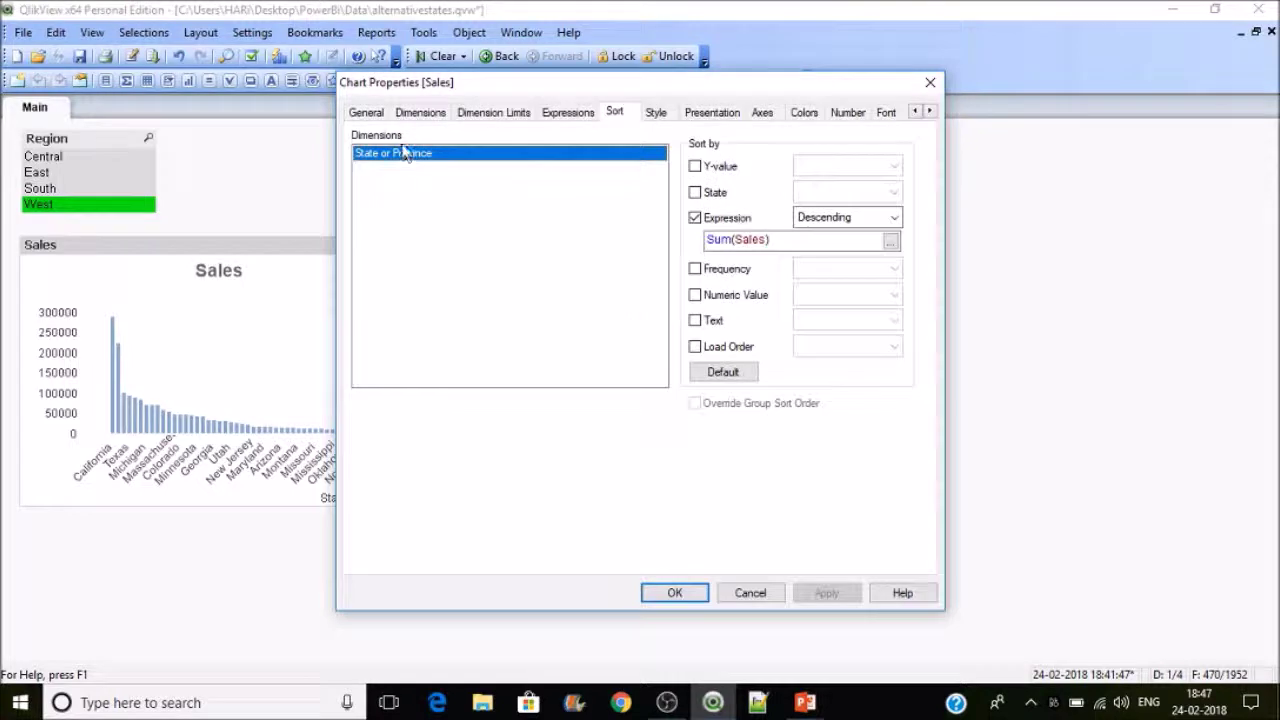
left_click(366, 112)
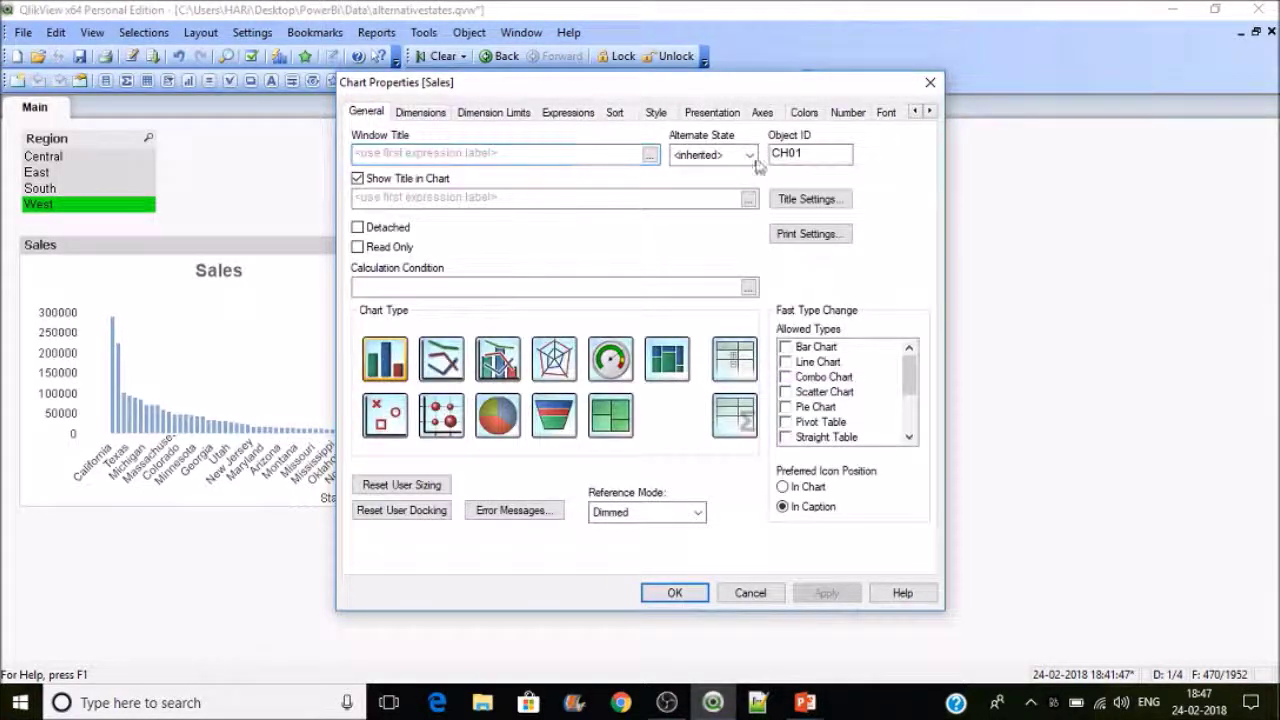
left_click(716, 155)
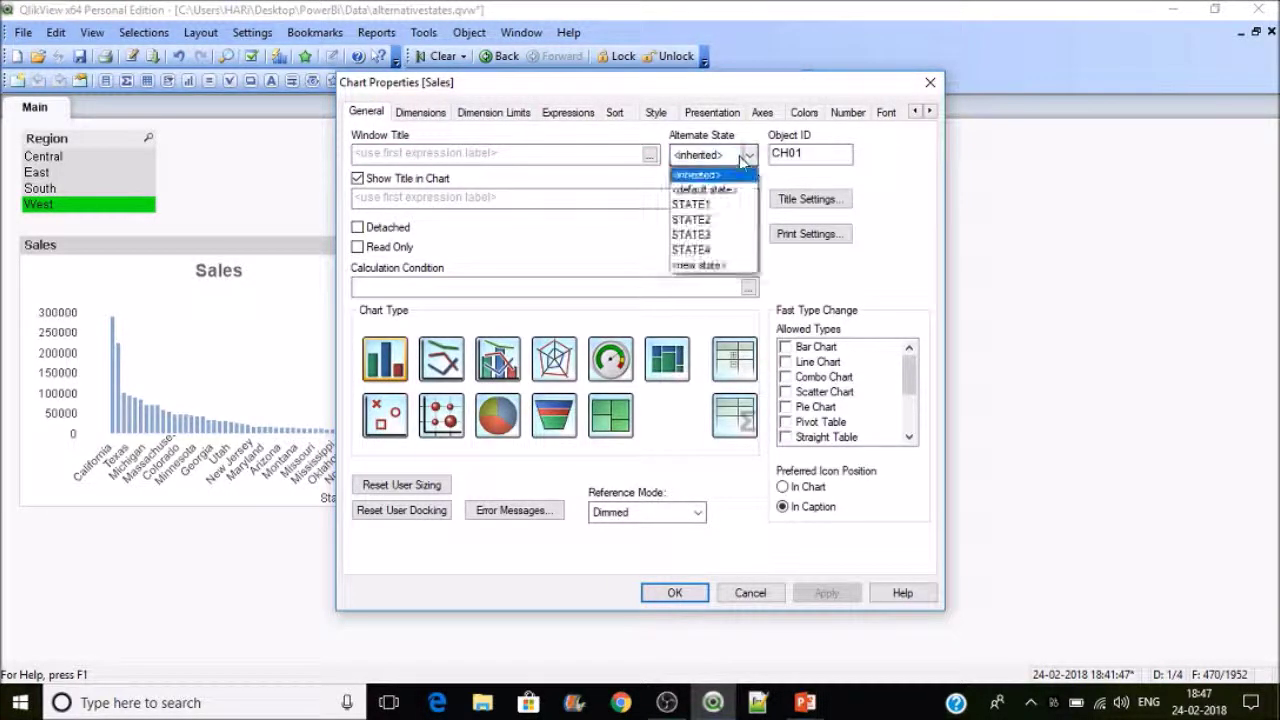
left_click(716, 207)
left_click(829, 593)
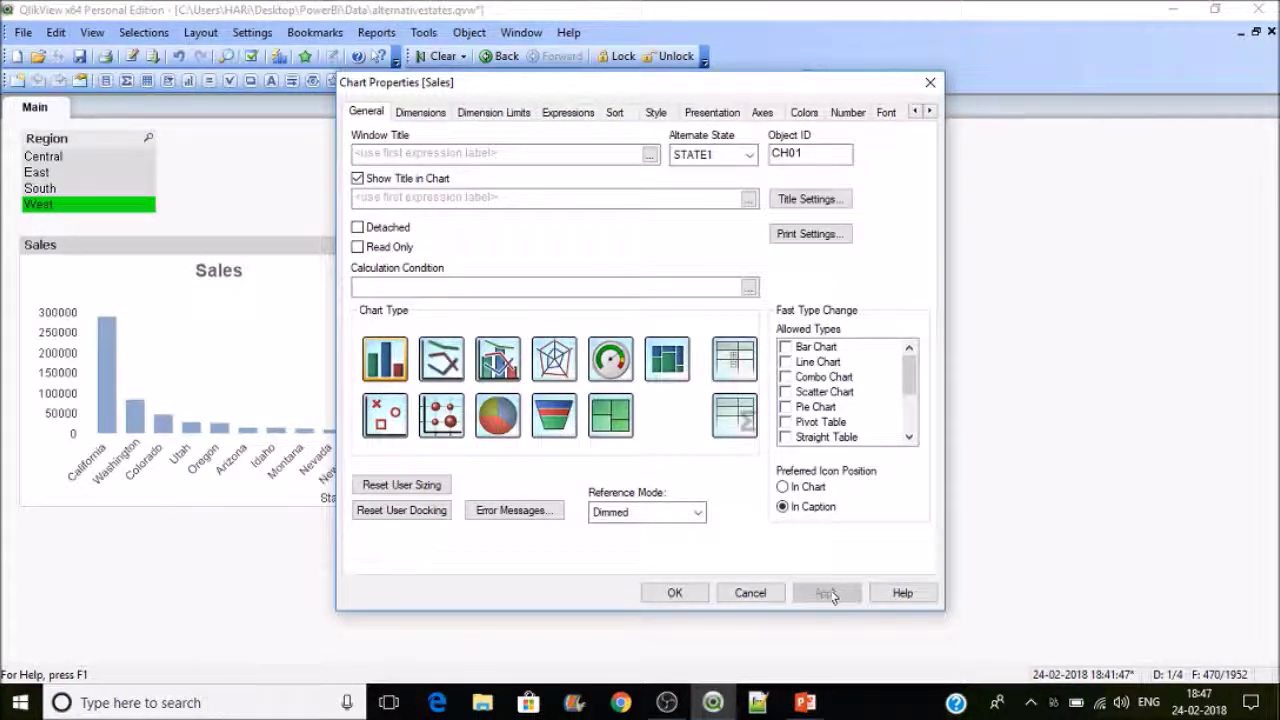
left_click(675, 593)
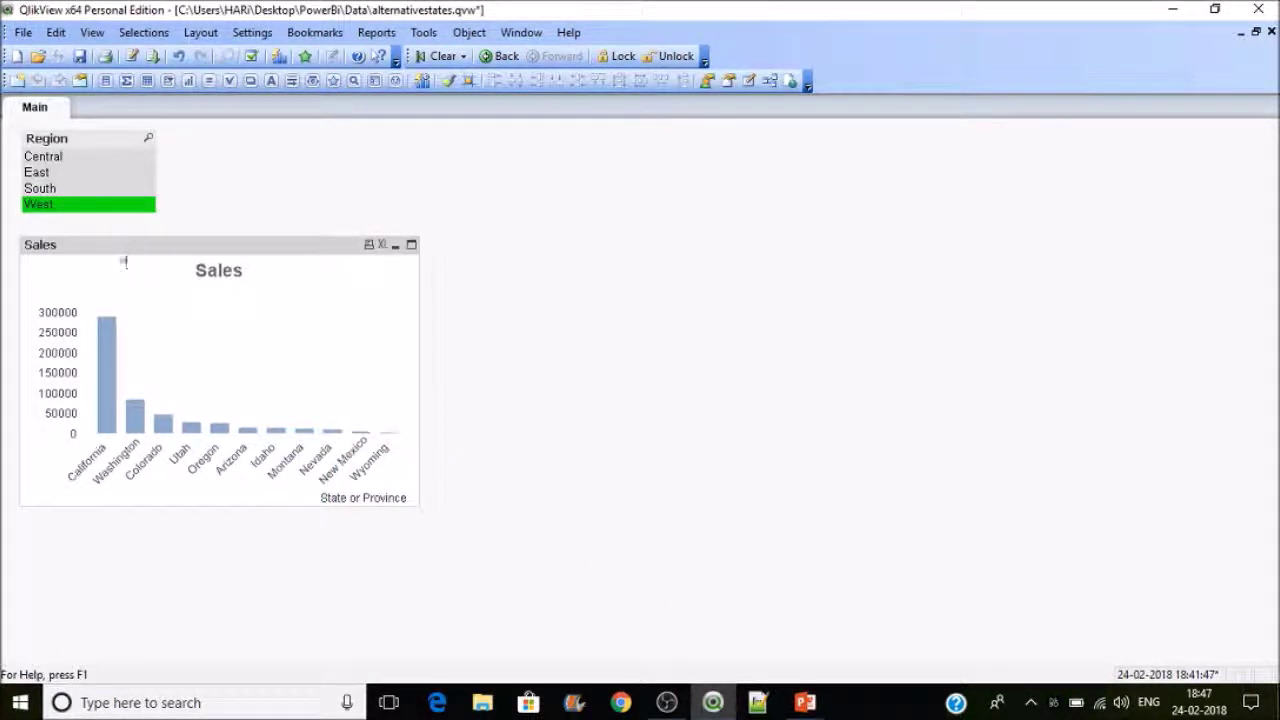
Step: Filter the Sales chart by the Central region and make the chart taller and narrower
left_click(43, 160)
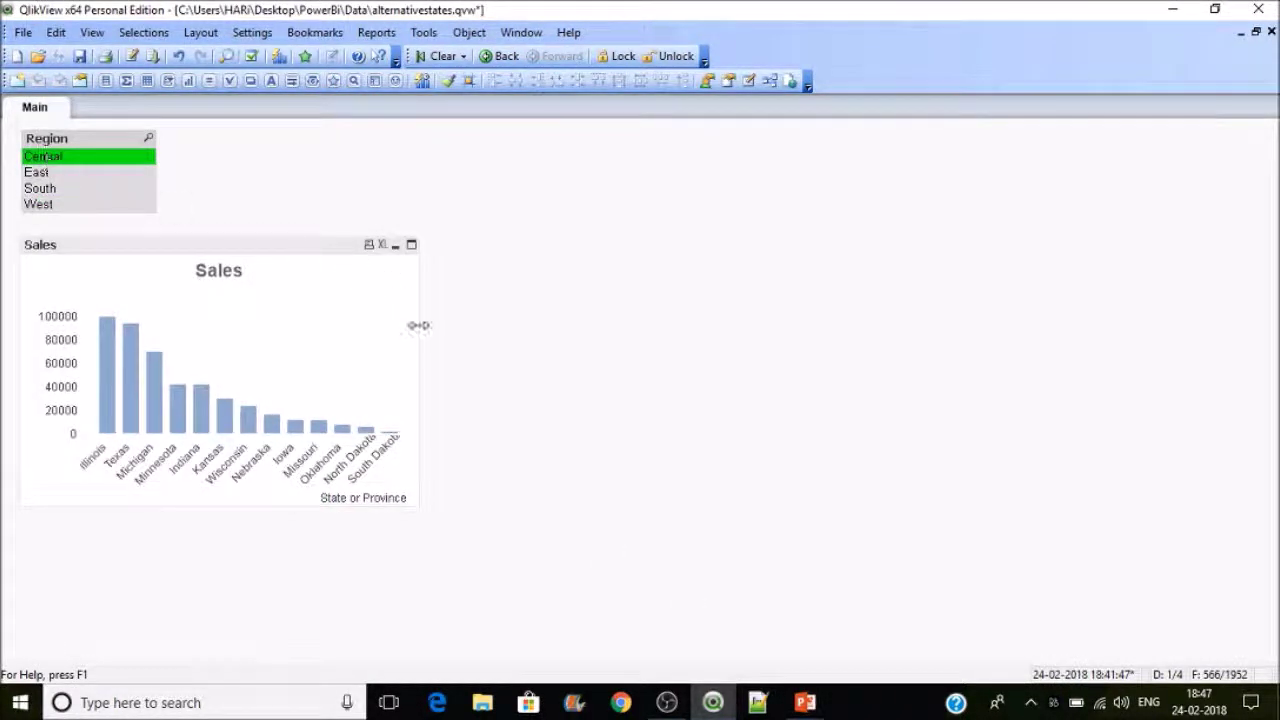
mouse_move(418, 324)
left_mouse_down()
mouse_move(294, 317)
mouse_move(426, 329)
left_mouse_up()
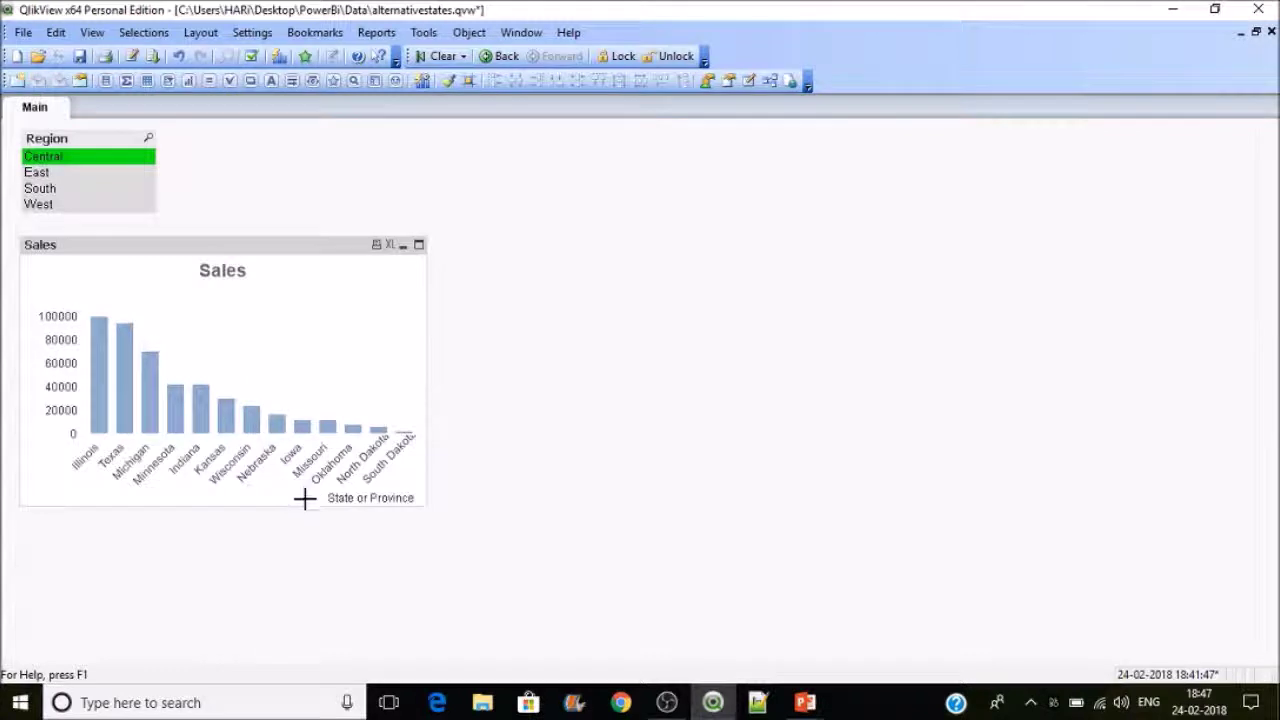
left_click_drag(304, 506, 300, 640)
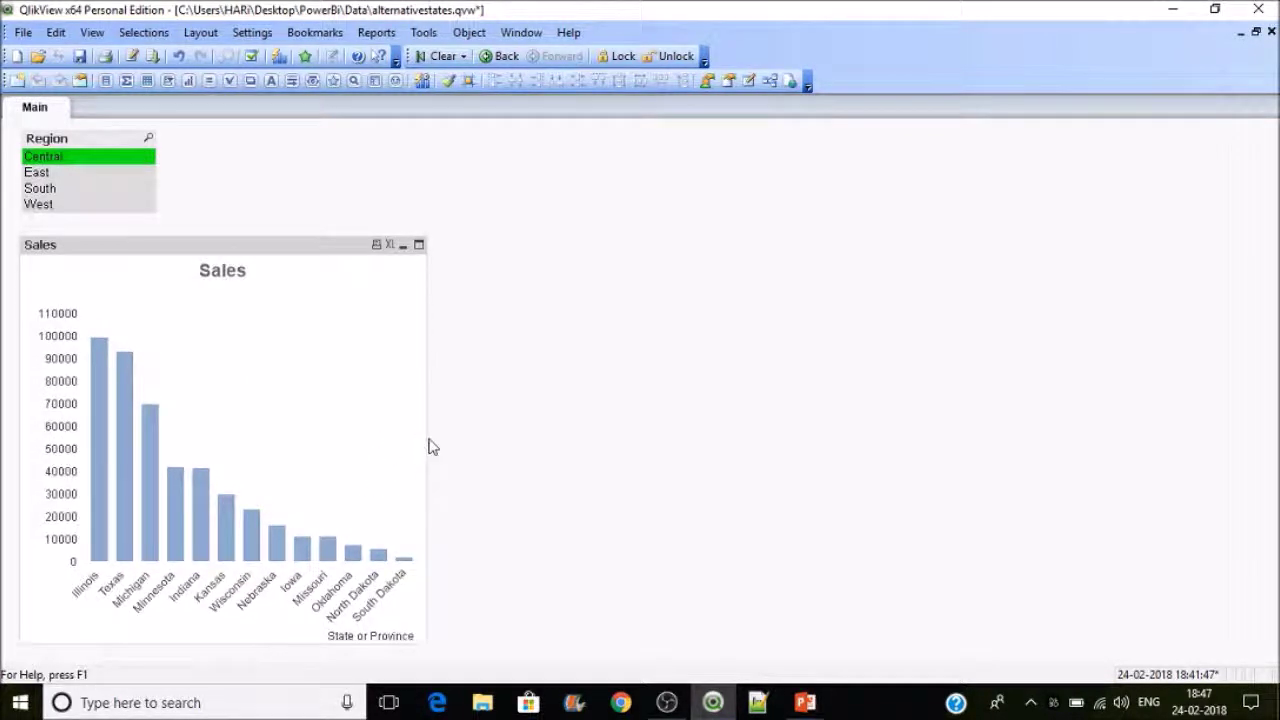
left_click_drag(426, 437, 346, 442)
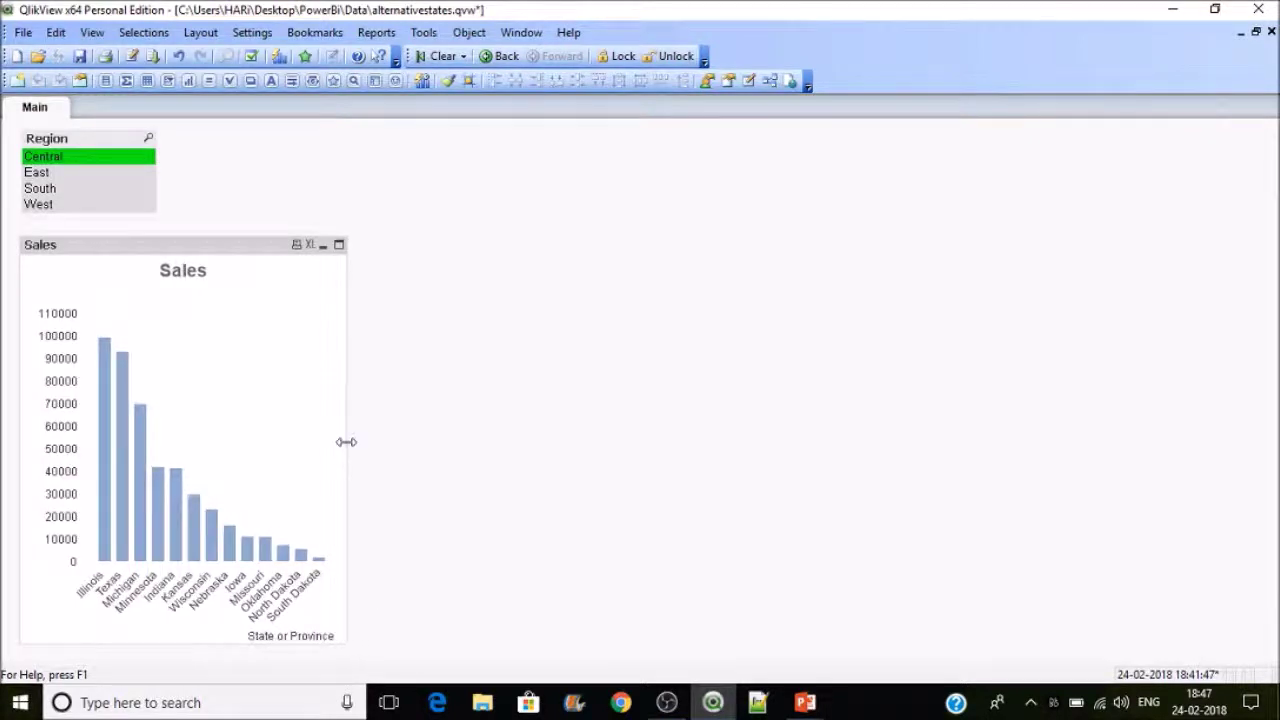
Step: Duplicate the Region list box and Sales chart to get four of each, lined up side by side in a row
key("ctrl+a")
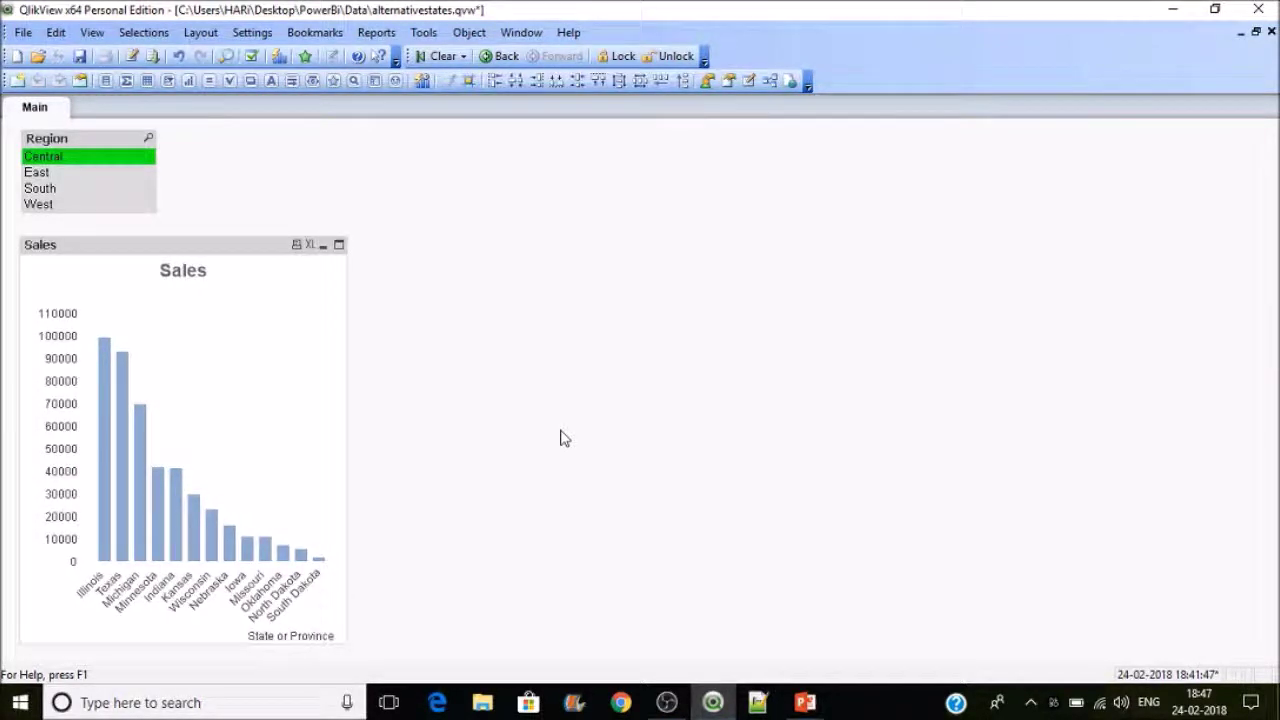
left_click(563, 437)
left_click(661, 81)
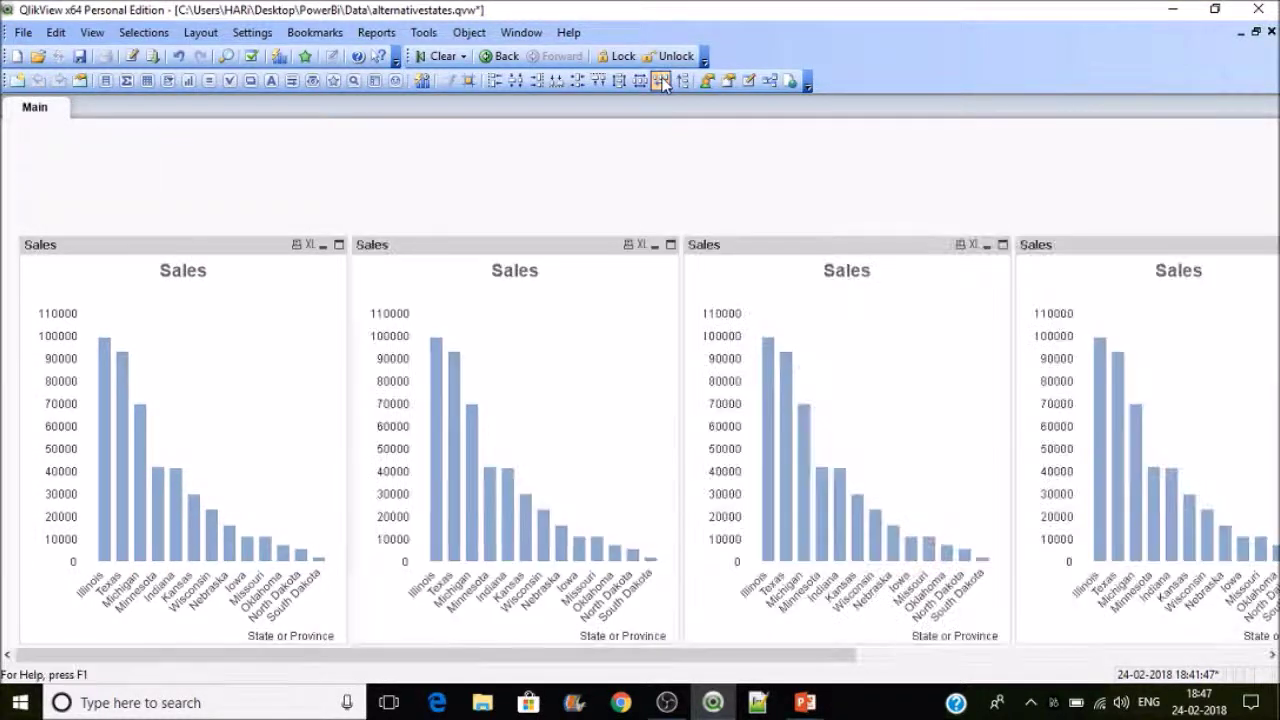
Step: Move the four Region list boxes together into the empty space above the row of Sales charts
left_click_drag(830, 655, 1186, 655)
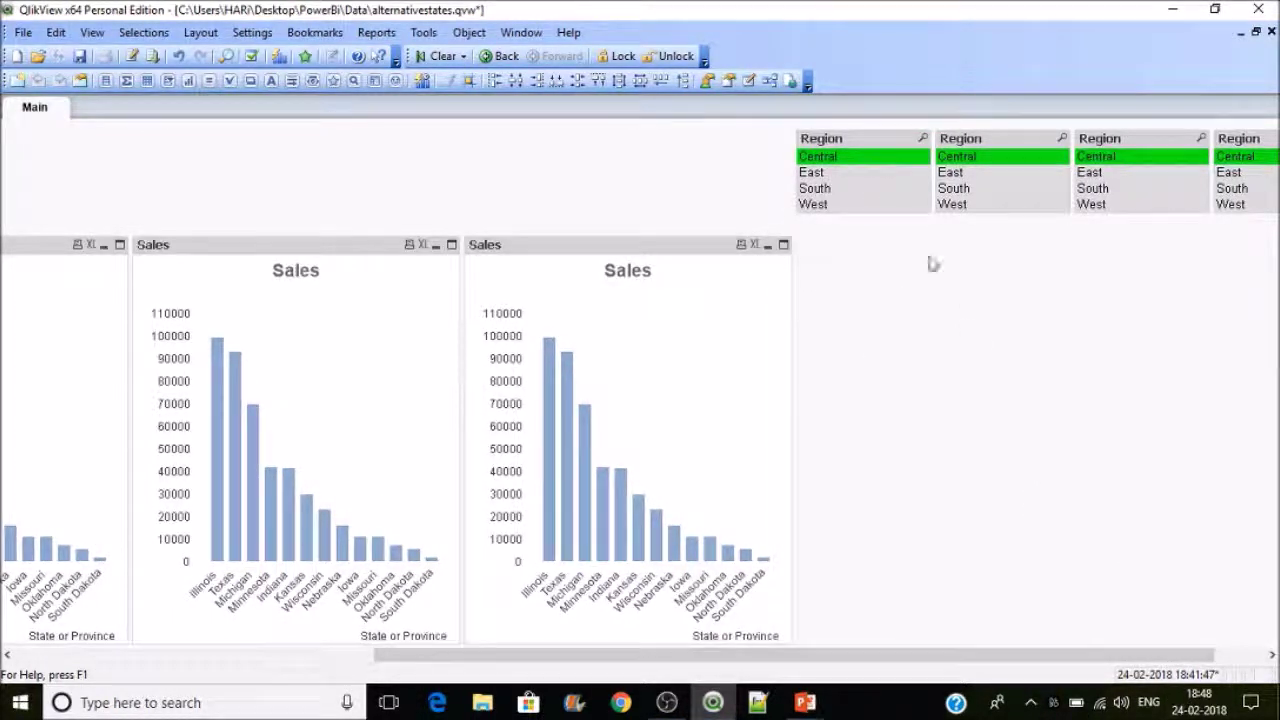
left_click_drag(689, 126, 1279, 306)
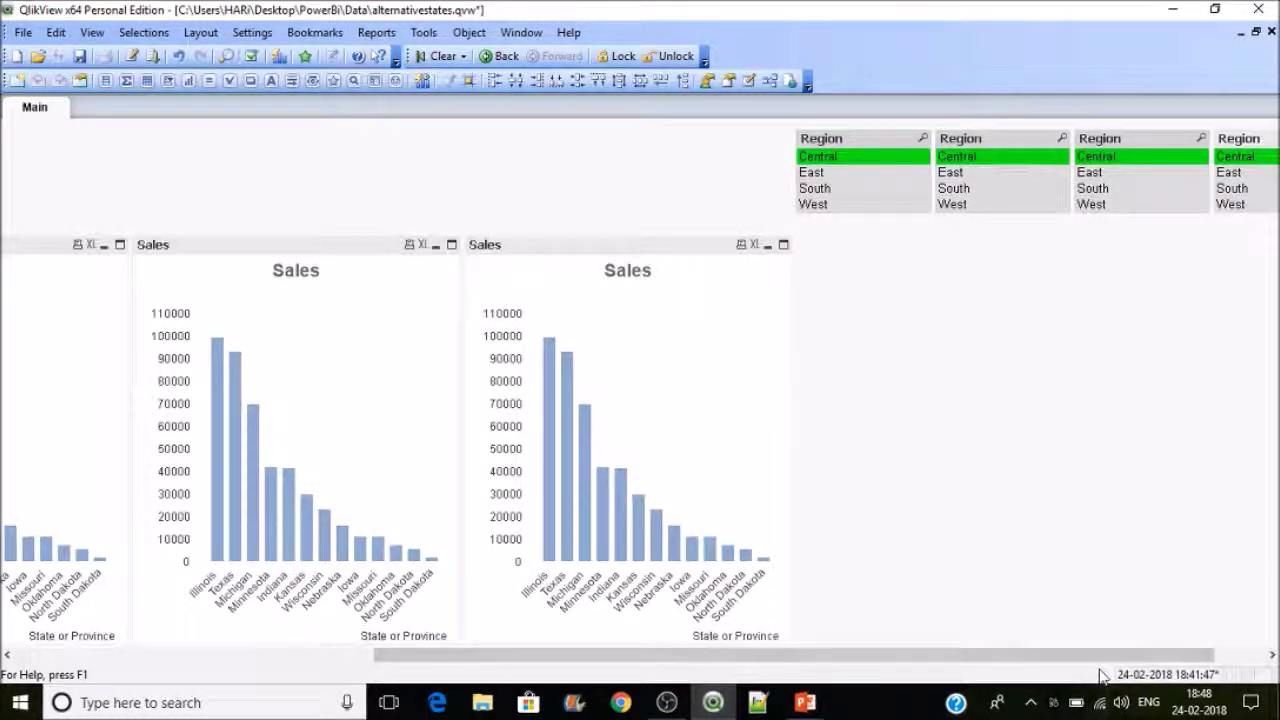
left_click_drag(1165, 658, 1214, 657)
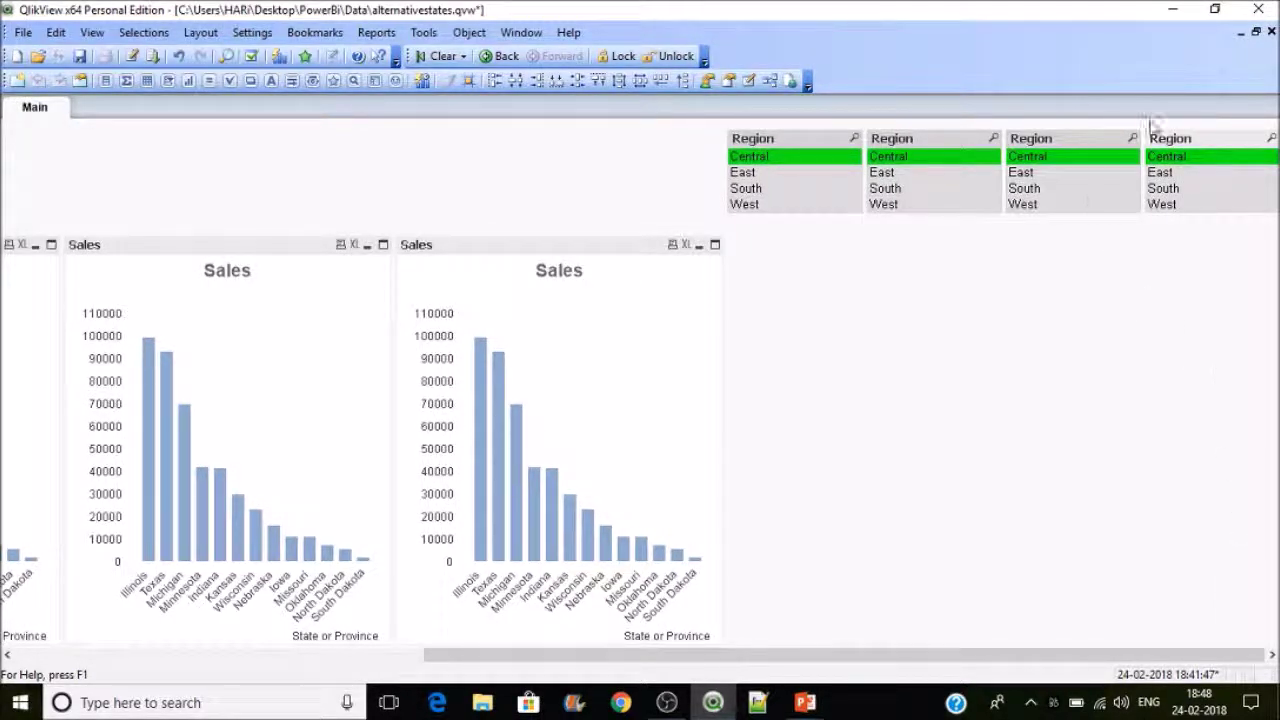
left_click_drag(765, 141, 37, 134)
left_click_drag(593, 140, 350, 150)
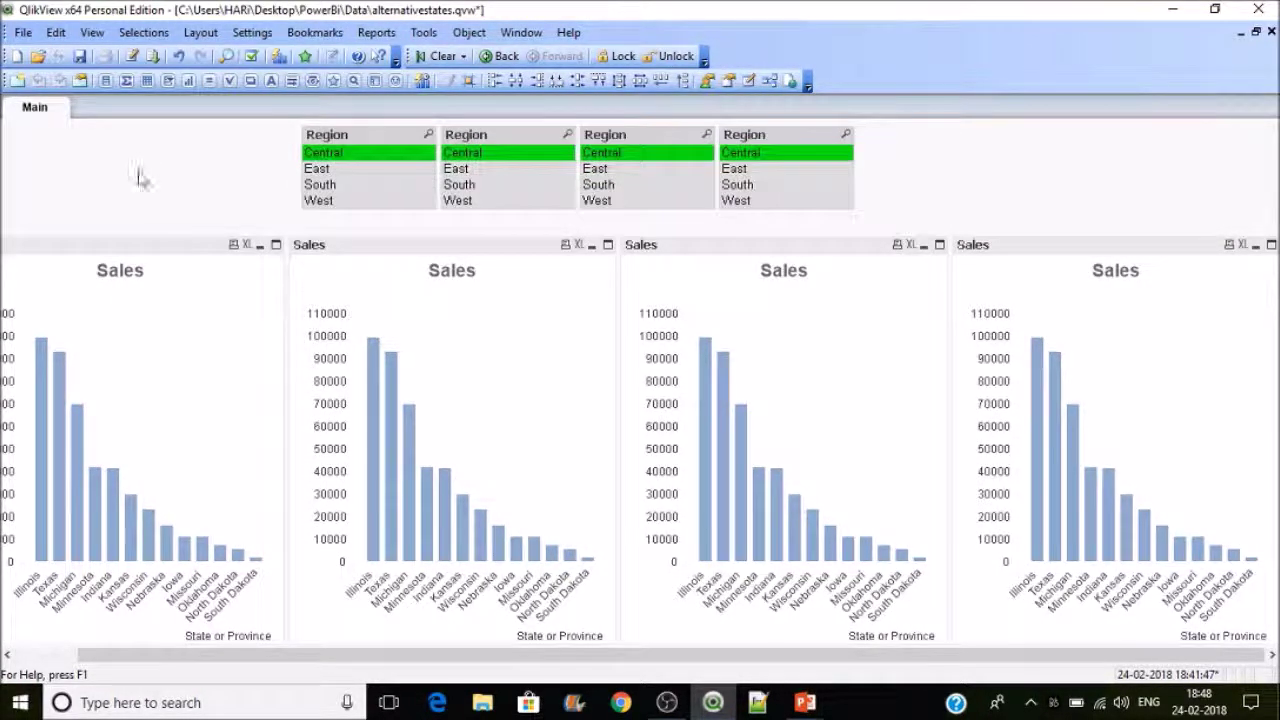
Step: Clear the region selections and deselect the sheet objects
left_click(440, 57)
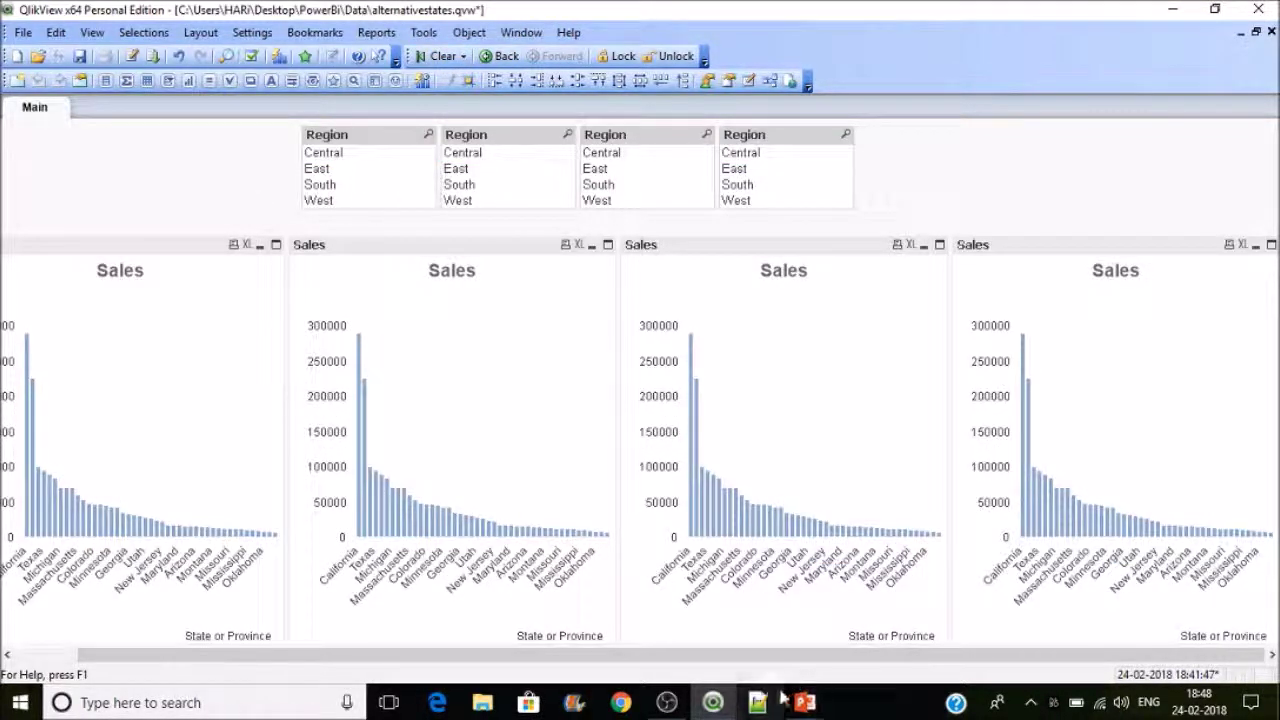
left_click_drag(777, 658, 718, 660)
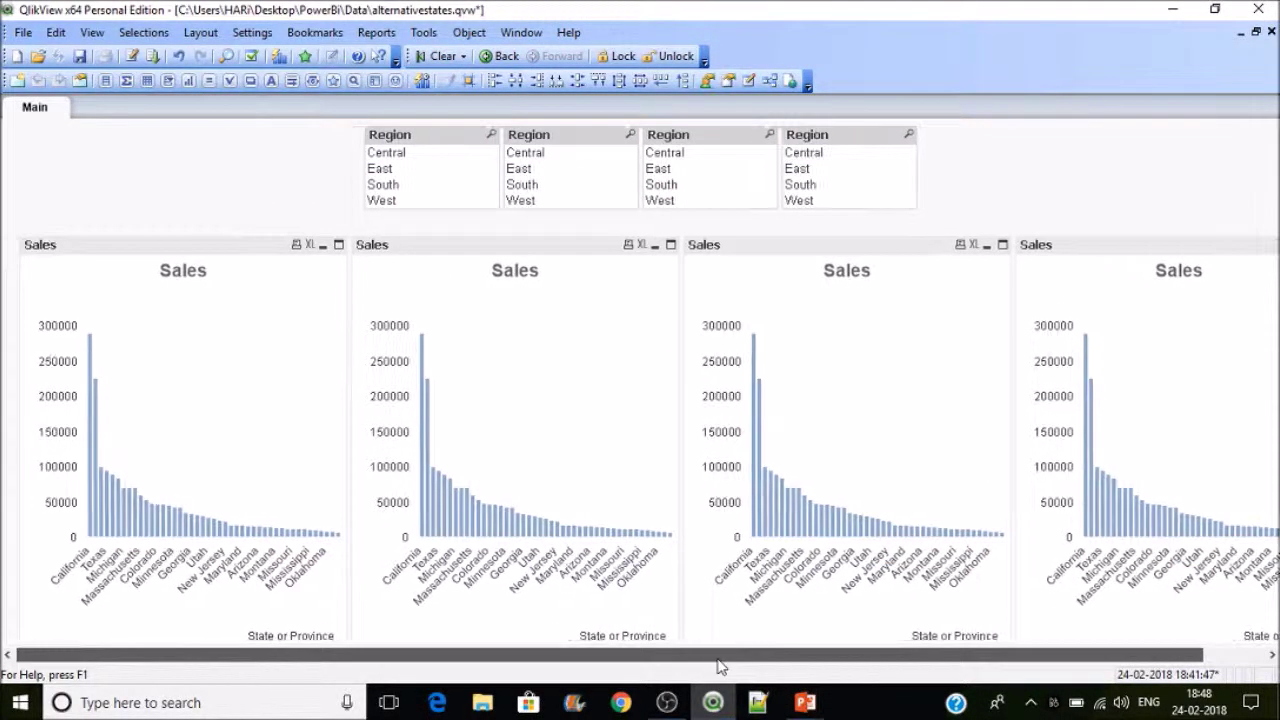
right_click(414, 139)
left_click(214, 157)
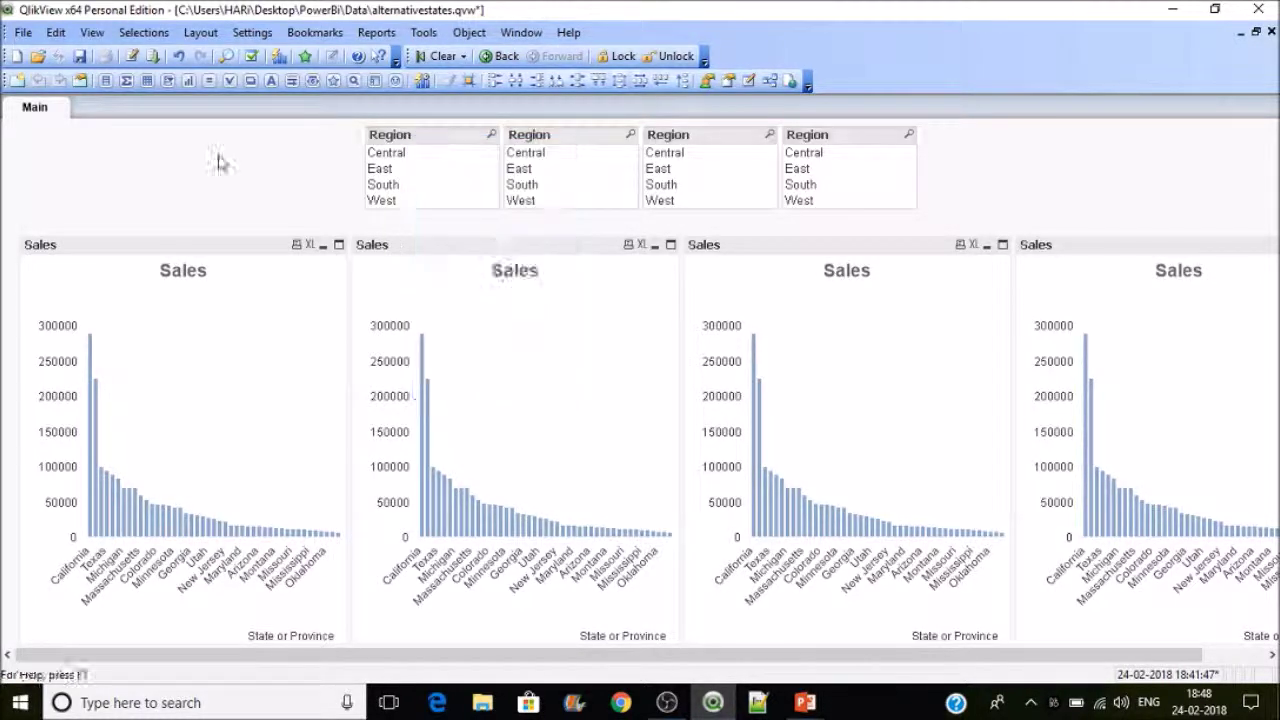
Step: Assign the second Region list box to the alternate state STATE2
right_click(580, 139)
left_click(590, 150)
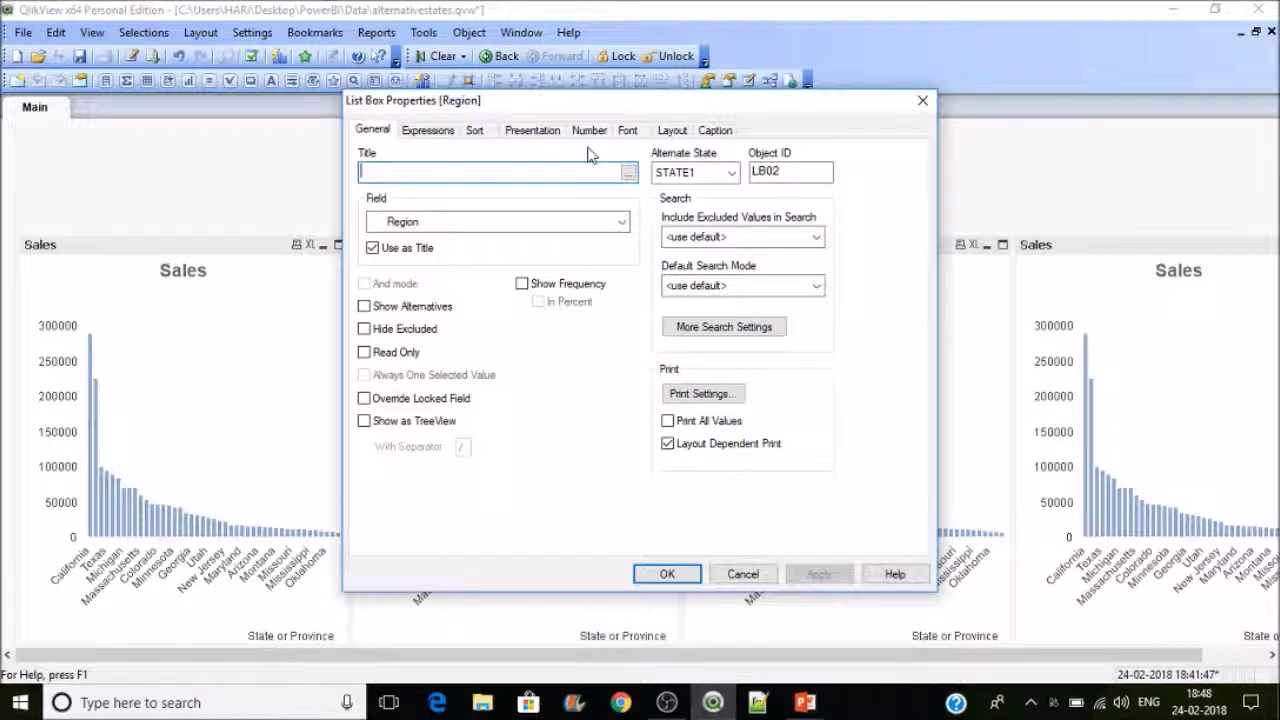
left_click(728, 173)
left_click(688, 237)
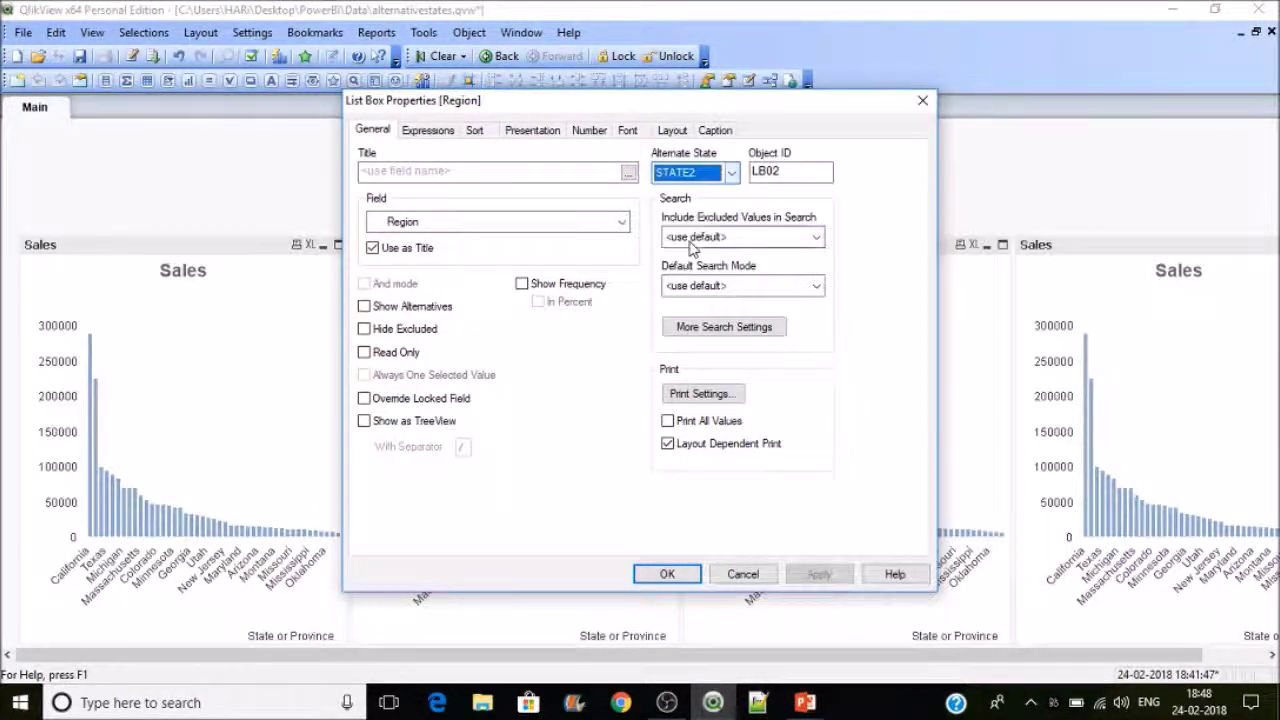
left_click(668, 574)
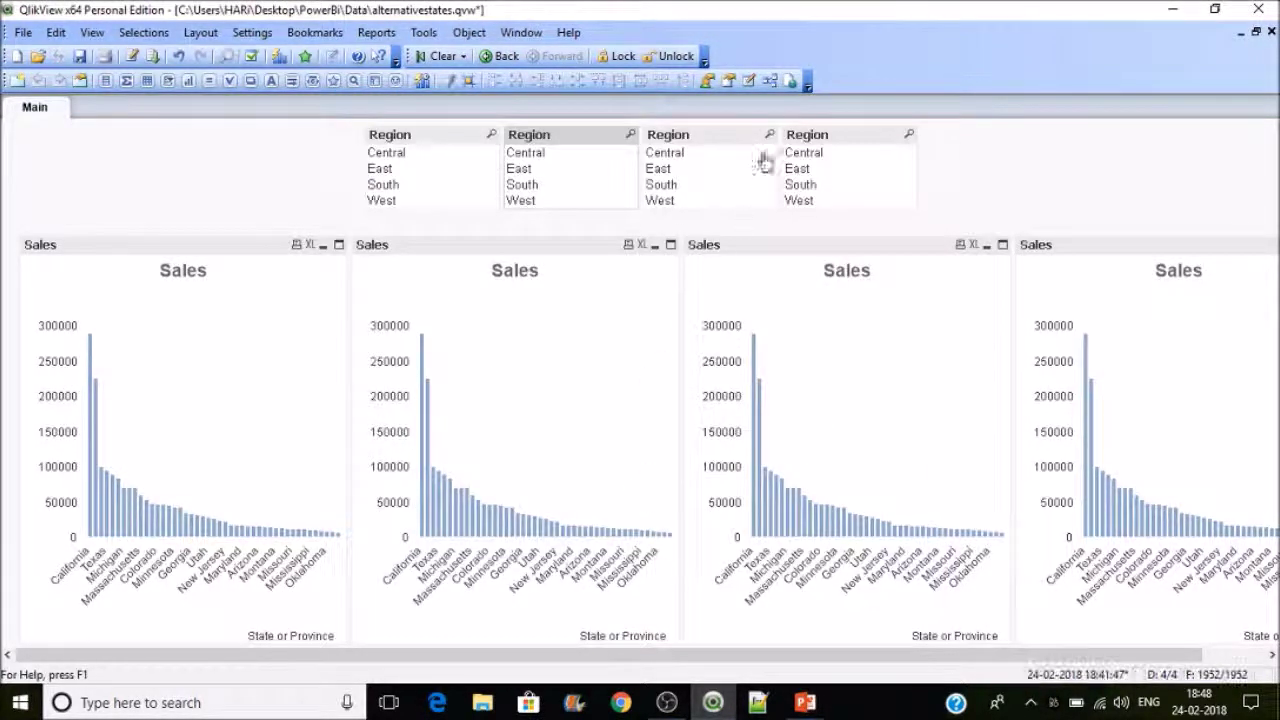
Step: Assign the third Region list box to the alternate state STATE3
right_click(730, 151)
left_click(737, 157)
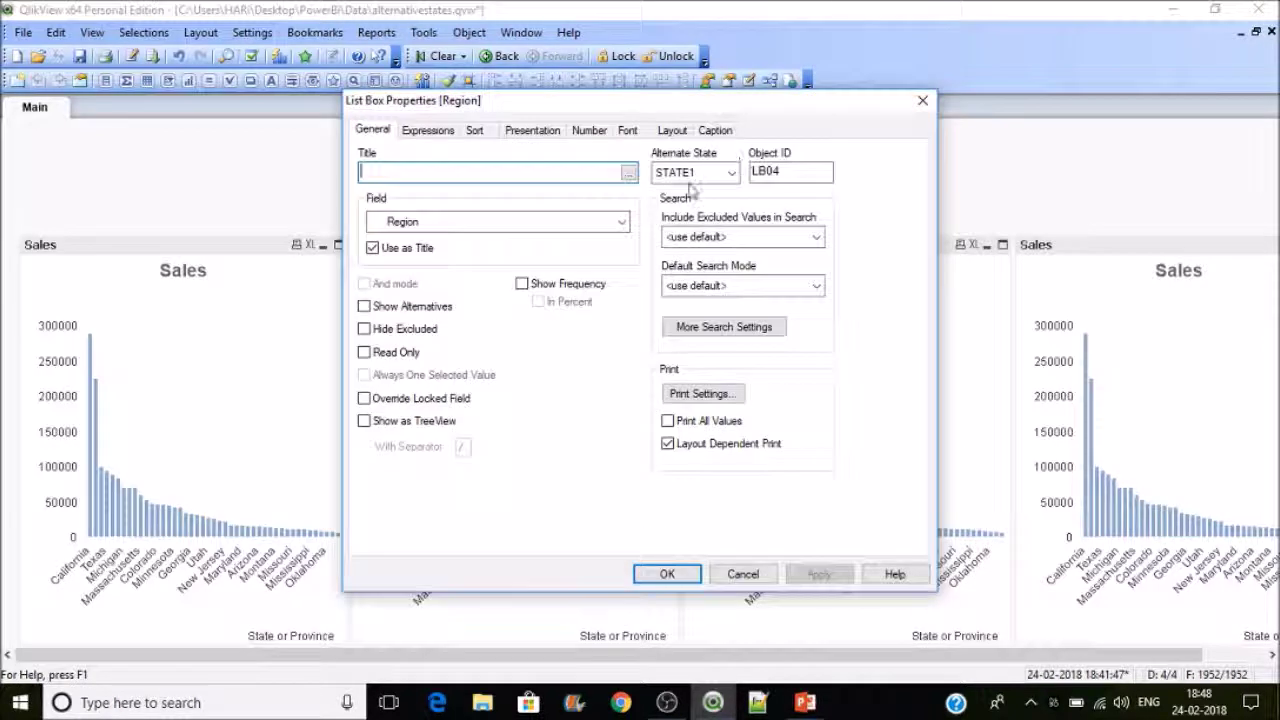
left_click(731, 173)
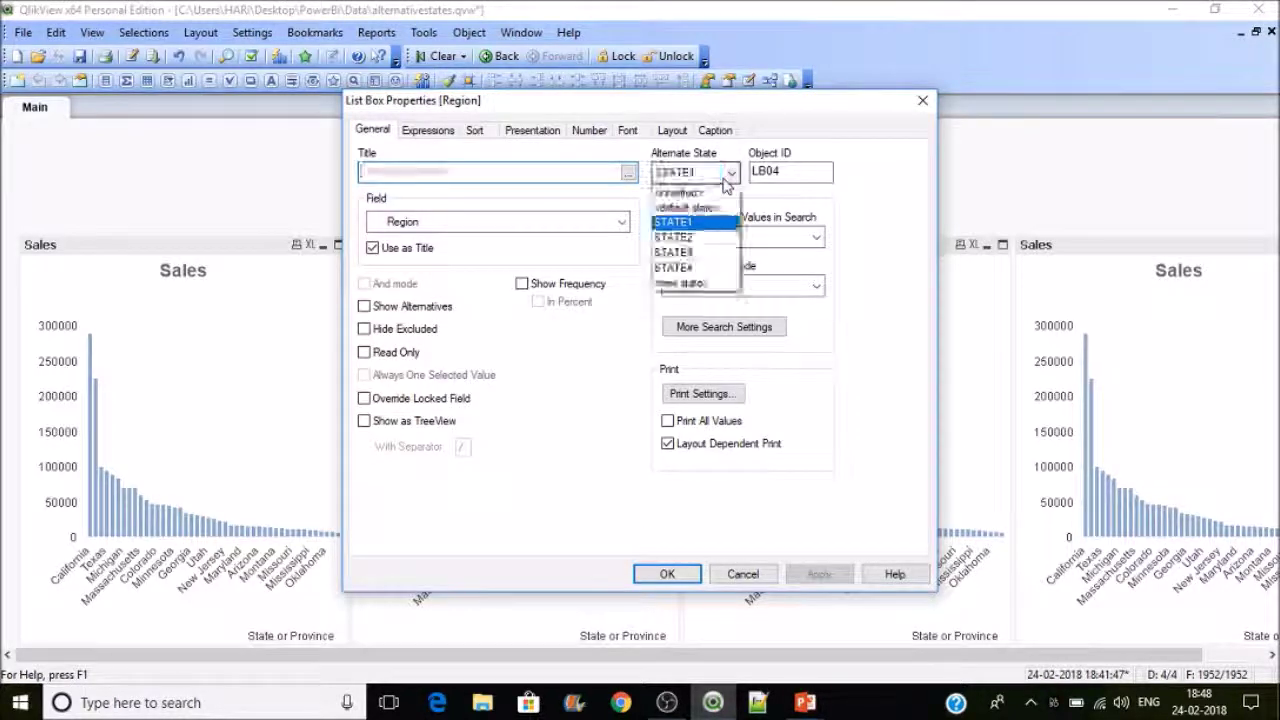
left_click(688, 252)
left_click(670, 573)
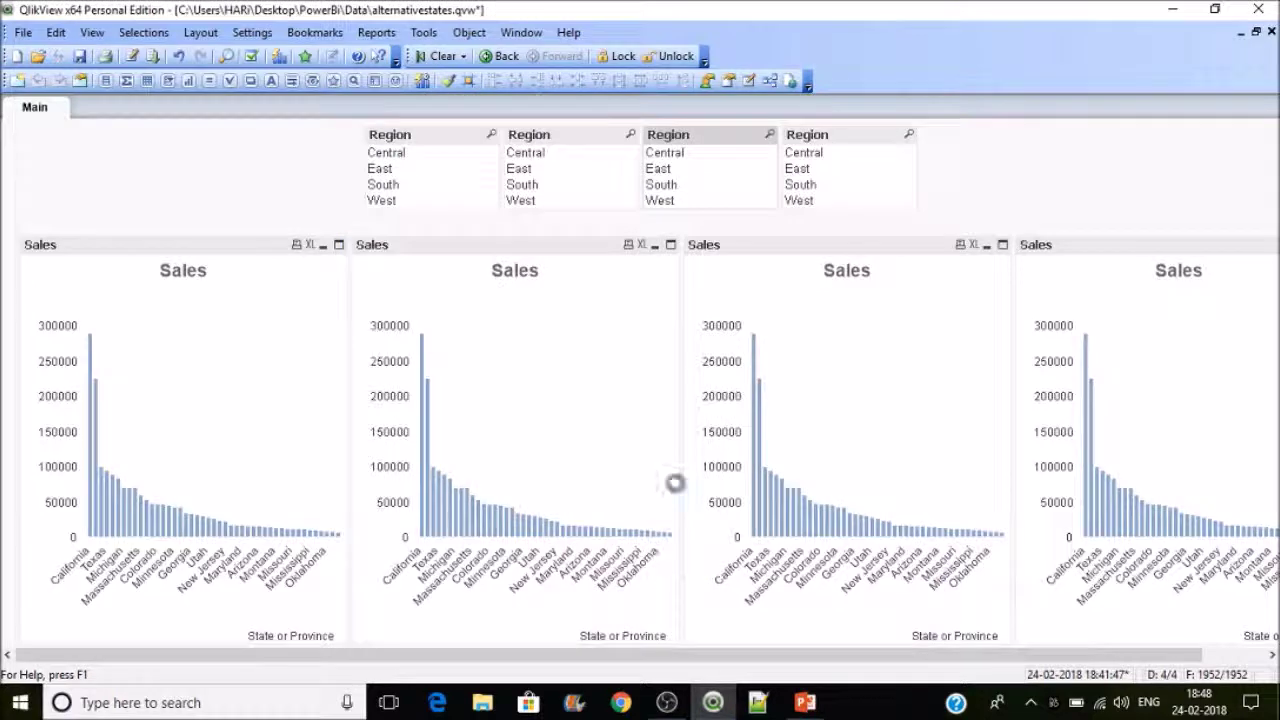
Step: Assign the fourth Region list box to the alternate state STATE4
right_click(822, 173)
left_click(832, 177)
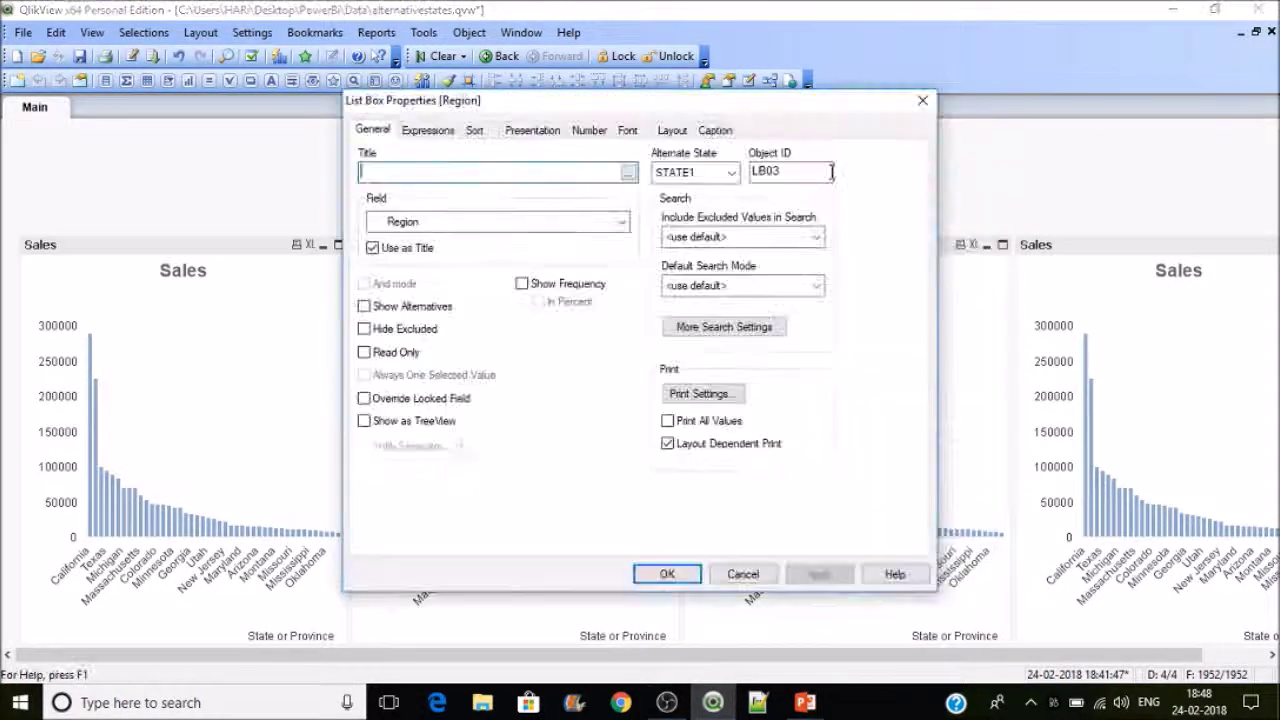
left_click(729, 172)
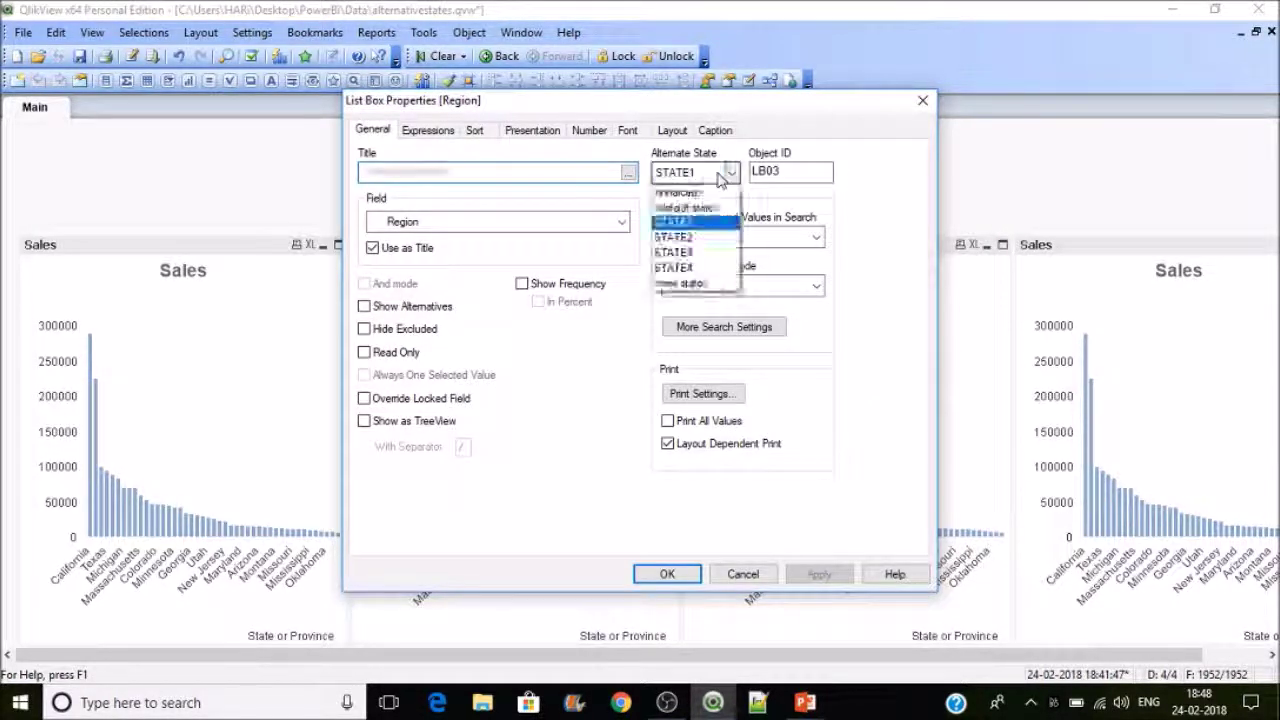
left_click(678, 268)
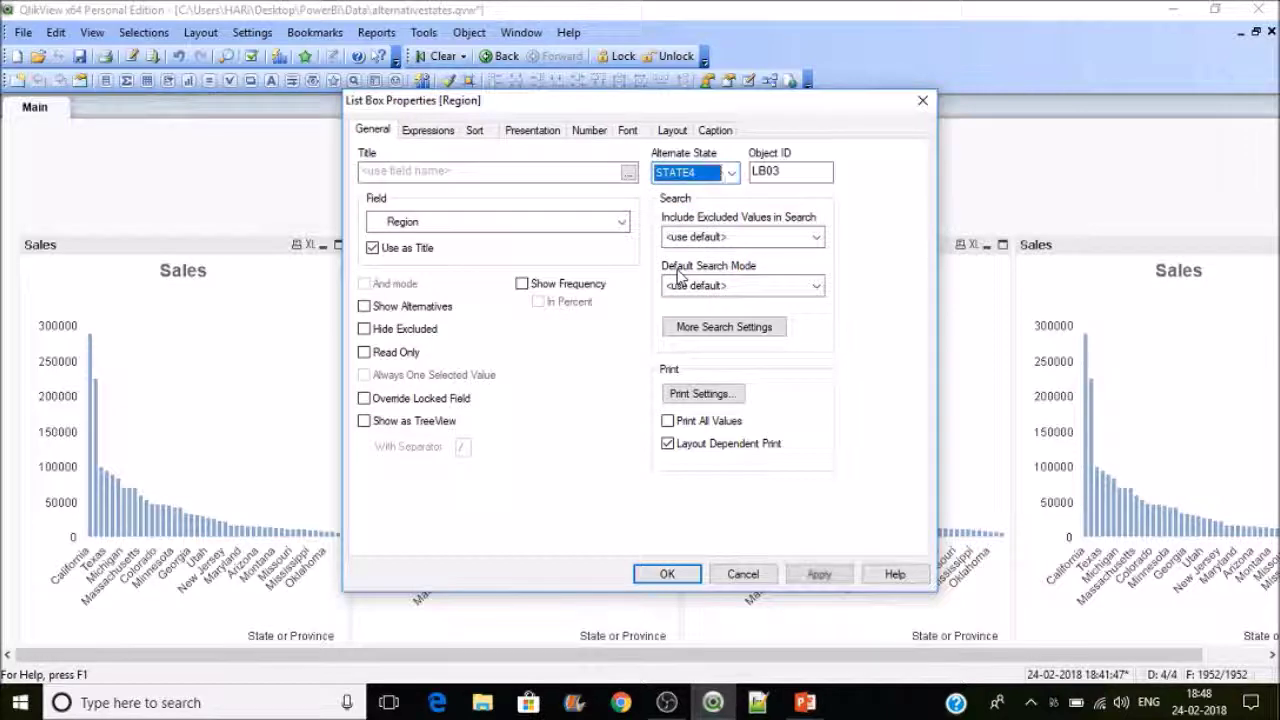
left_click(675, 577)
Step: Assign the second Sales chart to the alternate state STATE2
right_click(168, 377)
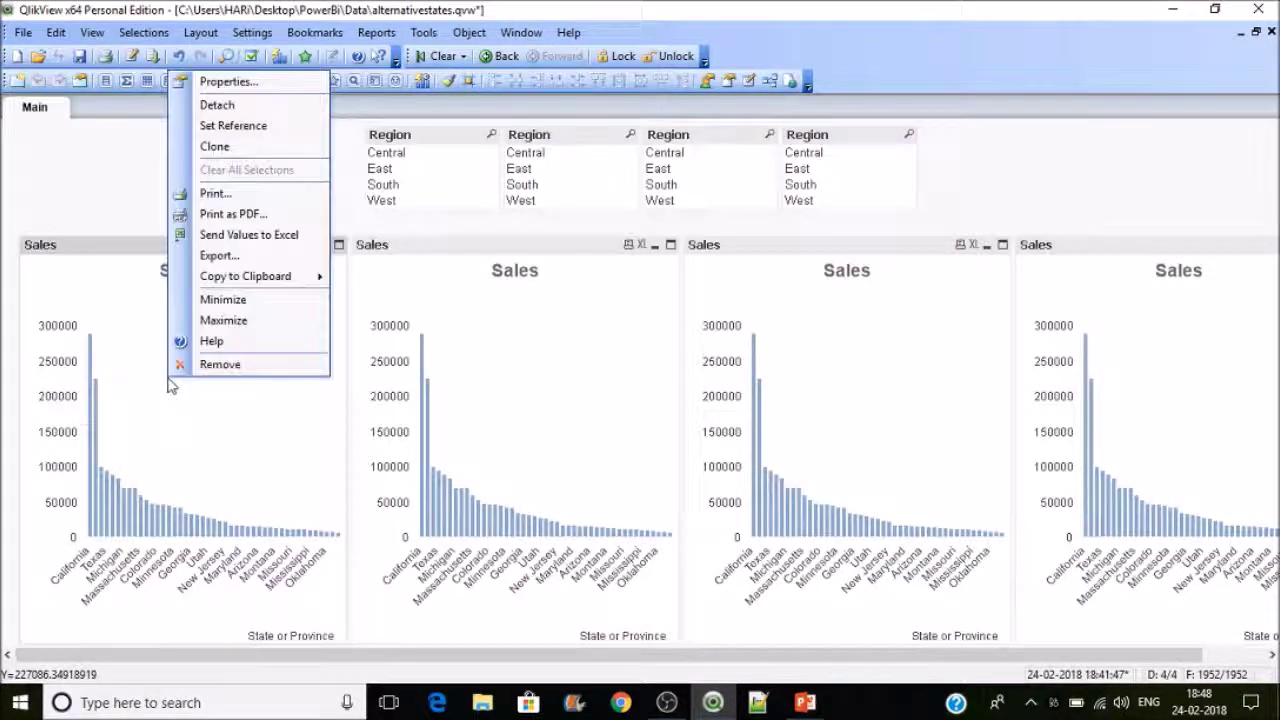
right_click(537, 373)
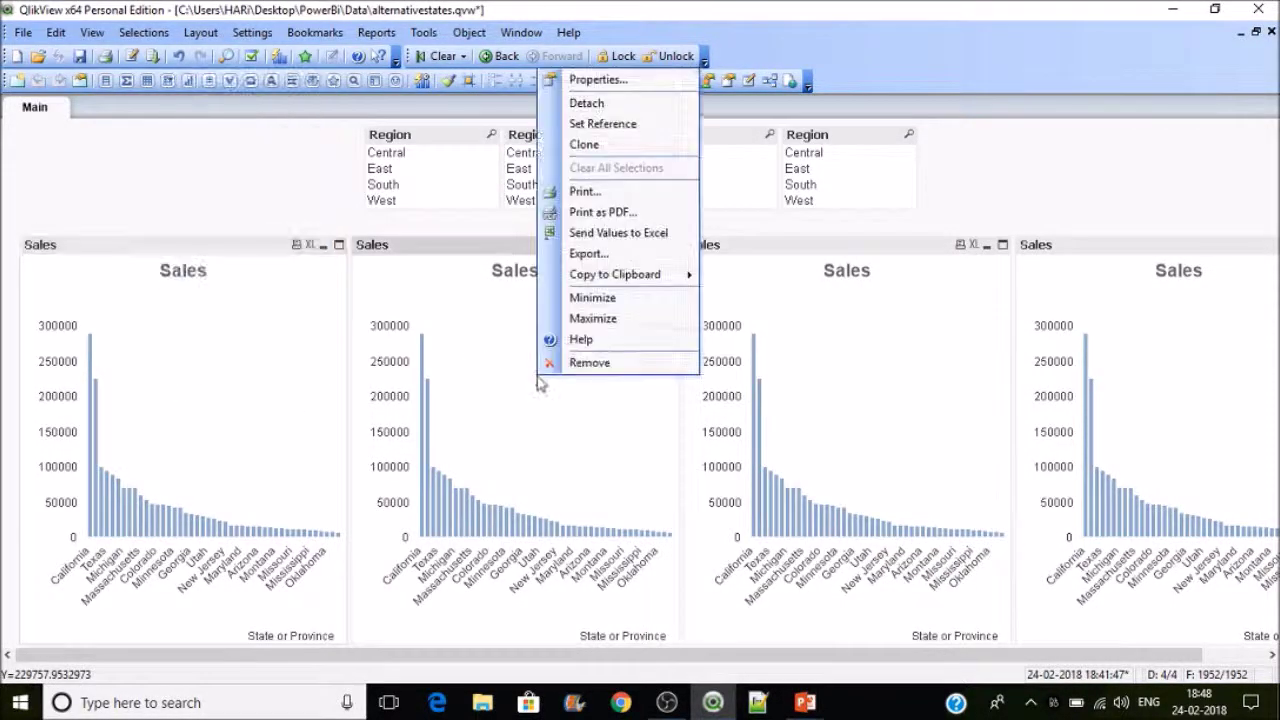
left_click(622, 82)
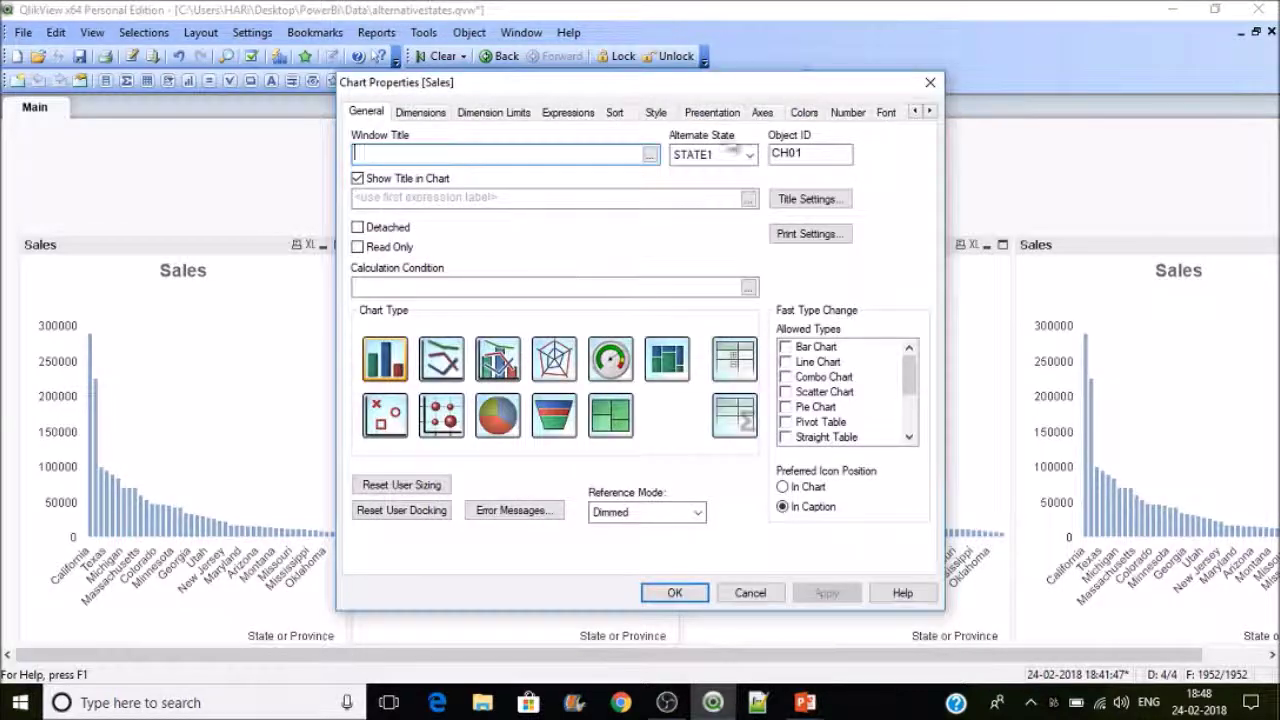
left_click(740, 157)
left_click(700, 215)
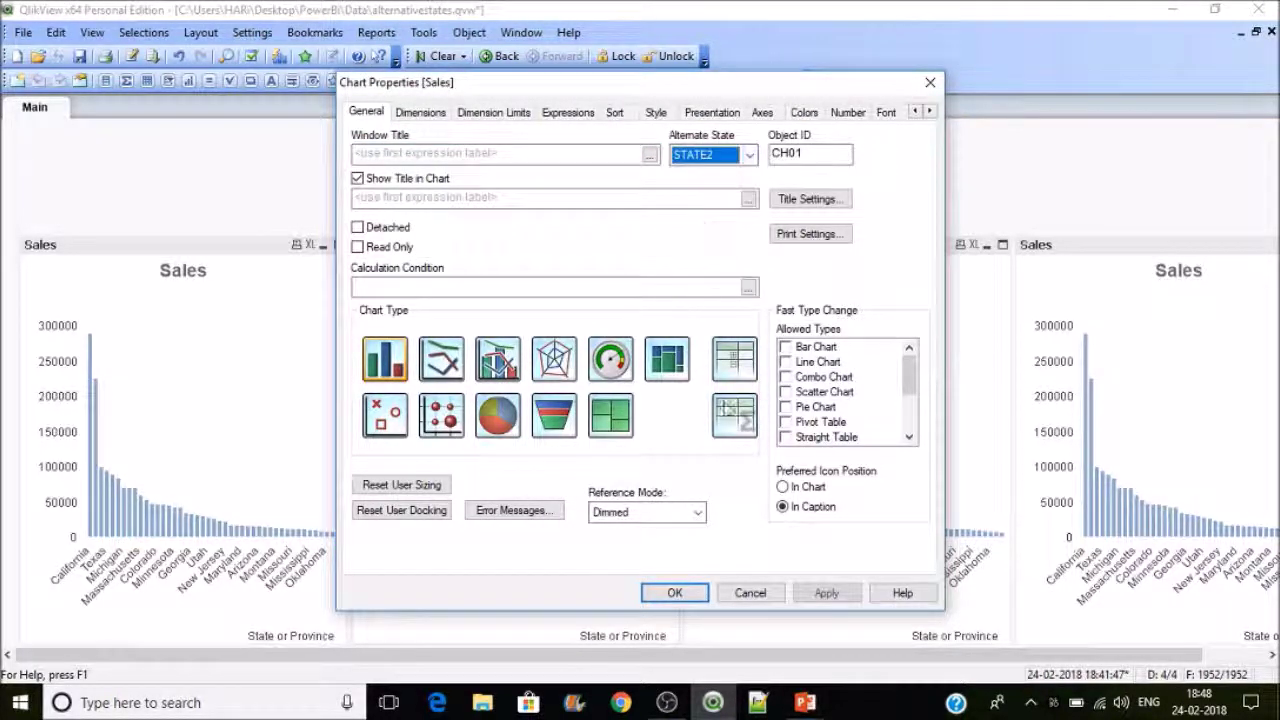
left_click(674, 592)
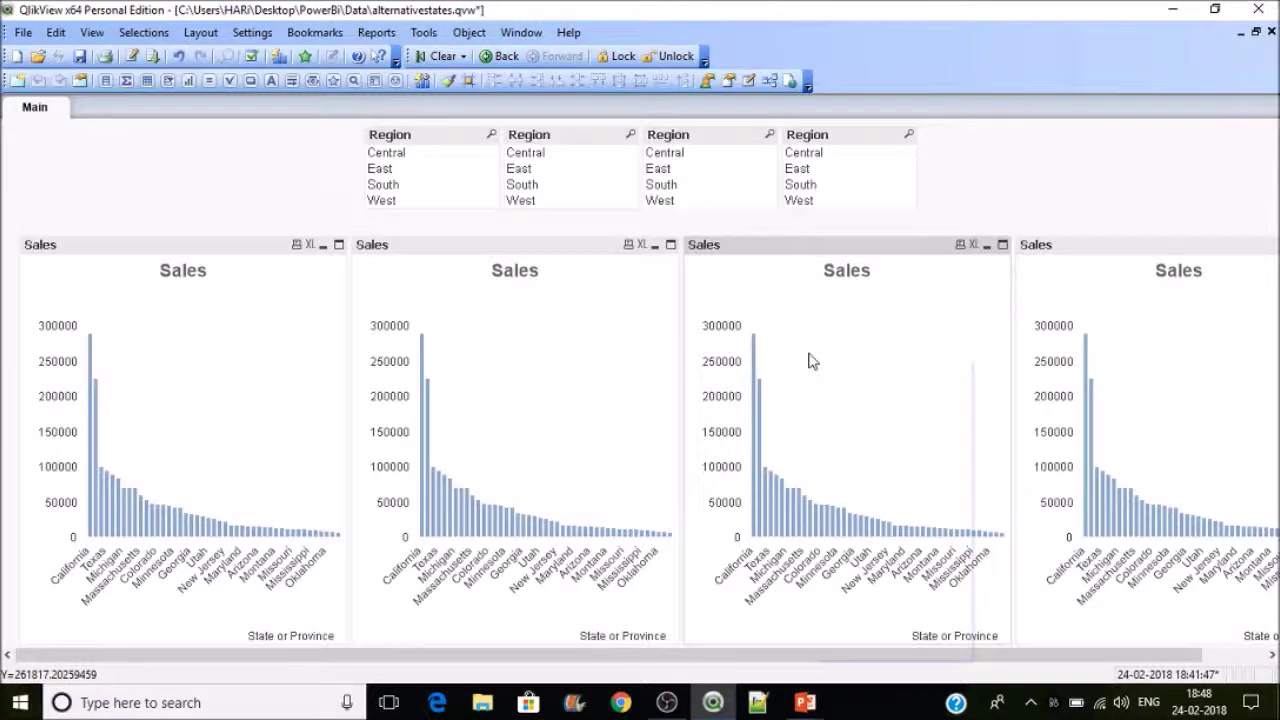
Step: Assign the third Sales chart to the alternate state STATE3
right_click(812, 357)
left_click(826, 366)
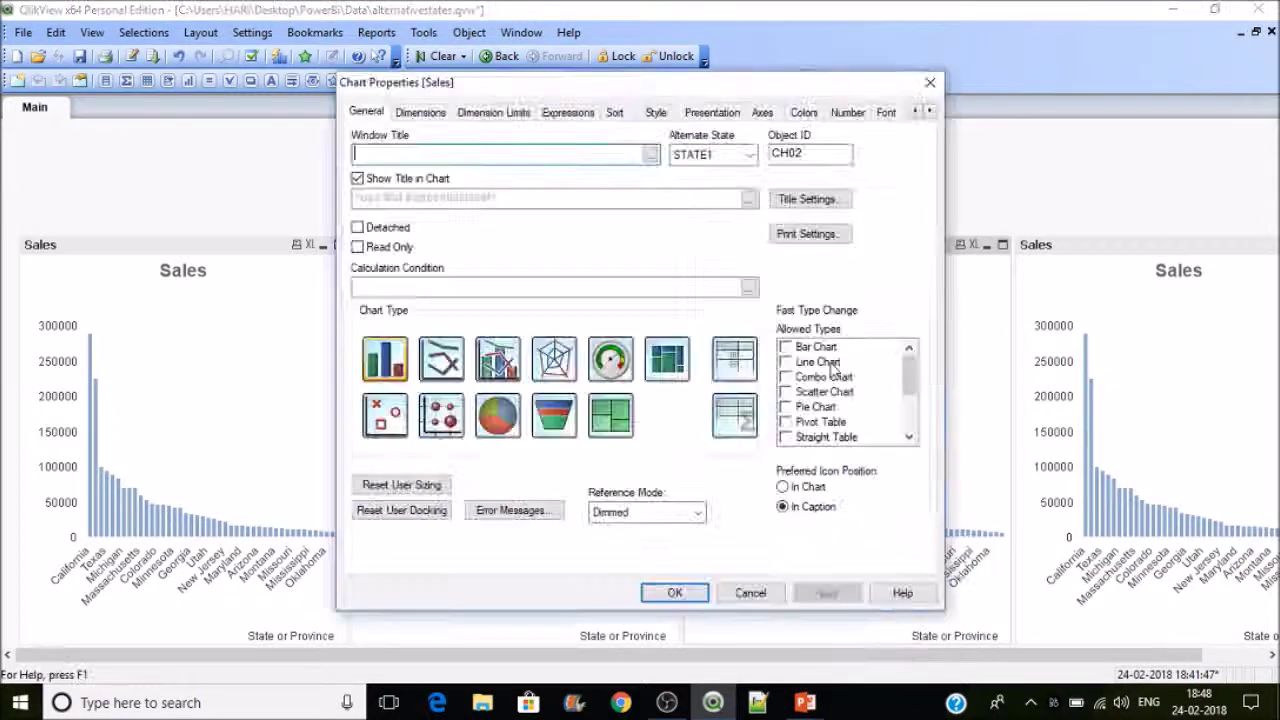
left_click(714, 154)
left_click(697, 235)
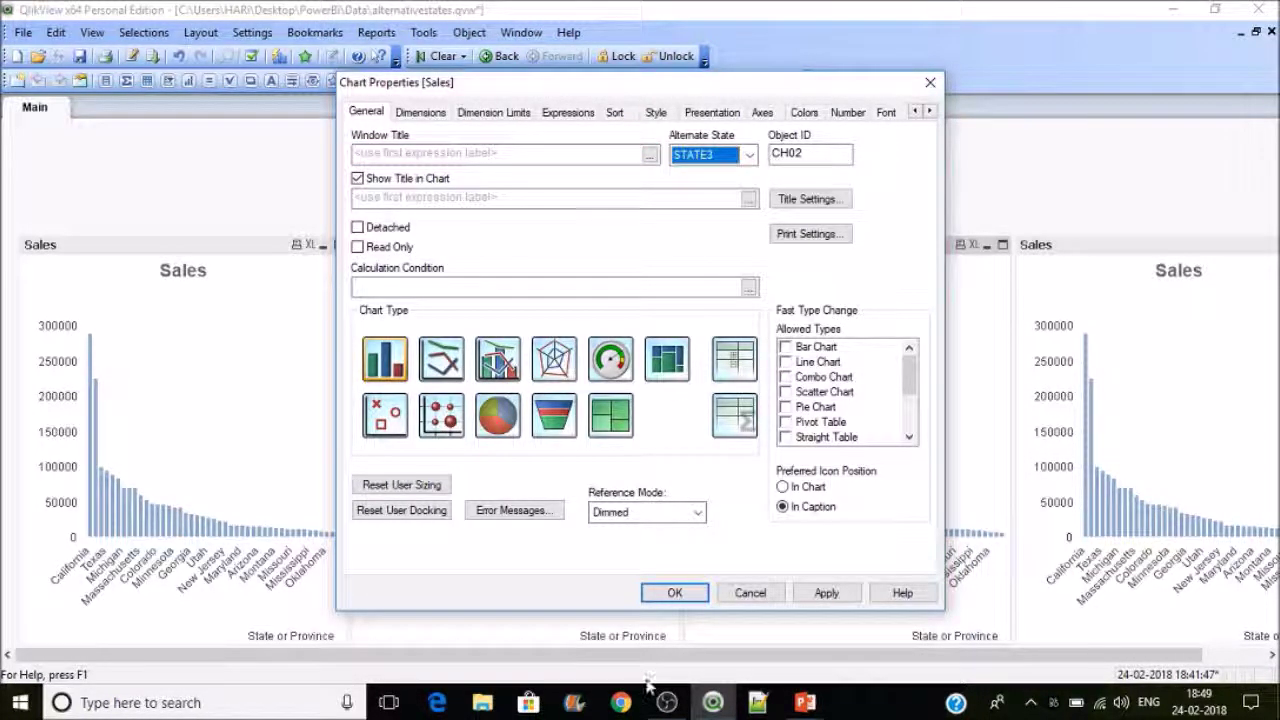
left_click(690, 596)
Step: Assign the fourth Sales chart to the alternate state STATE4
right_click(1134, 323)
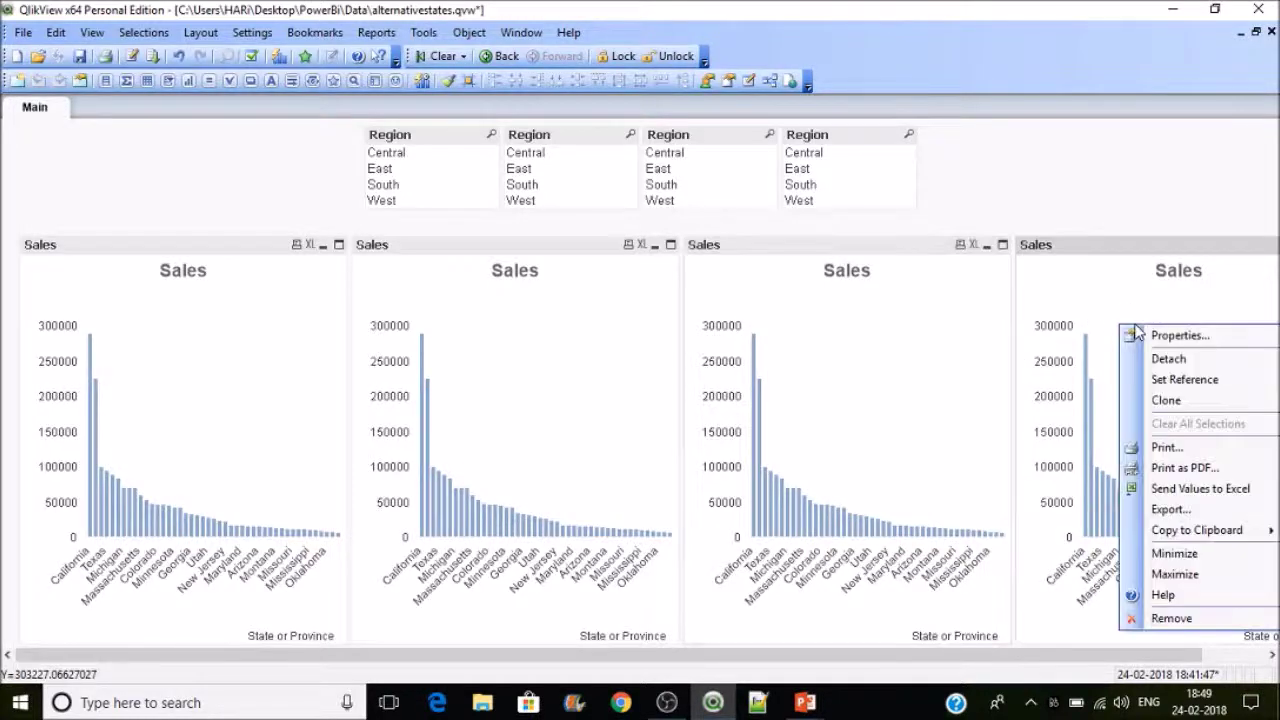
left_click(1170, 336)
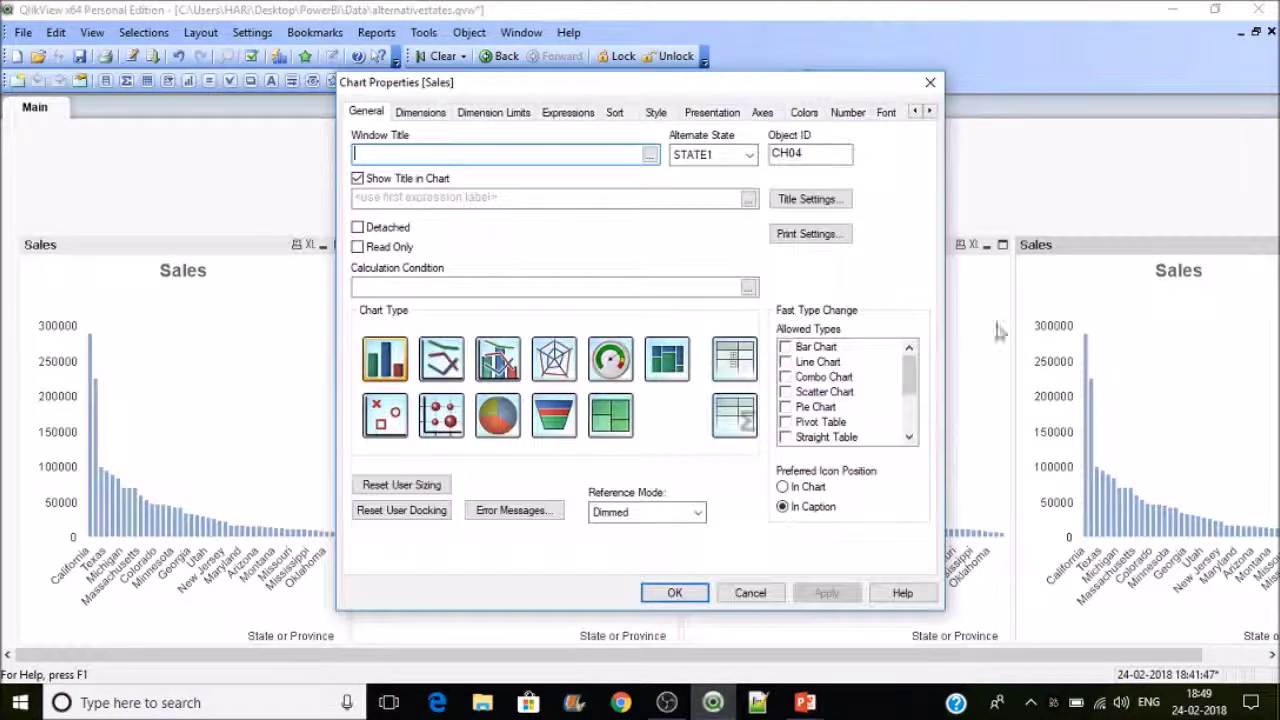
left_click(742, 155)
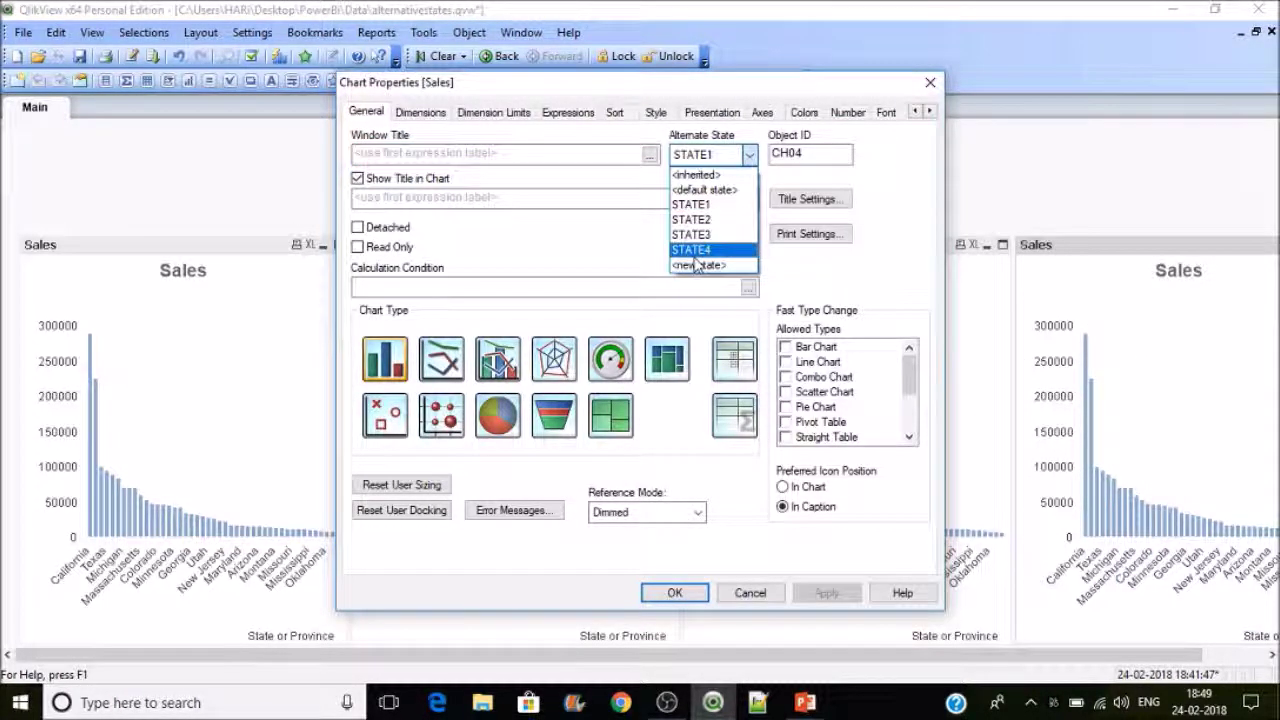
left_click(695, 252)
left_click(674, 593)
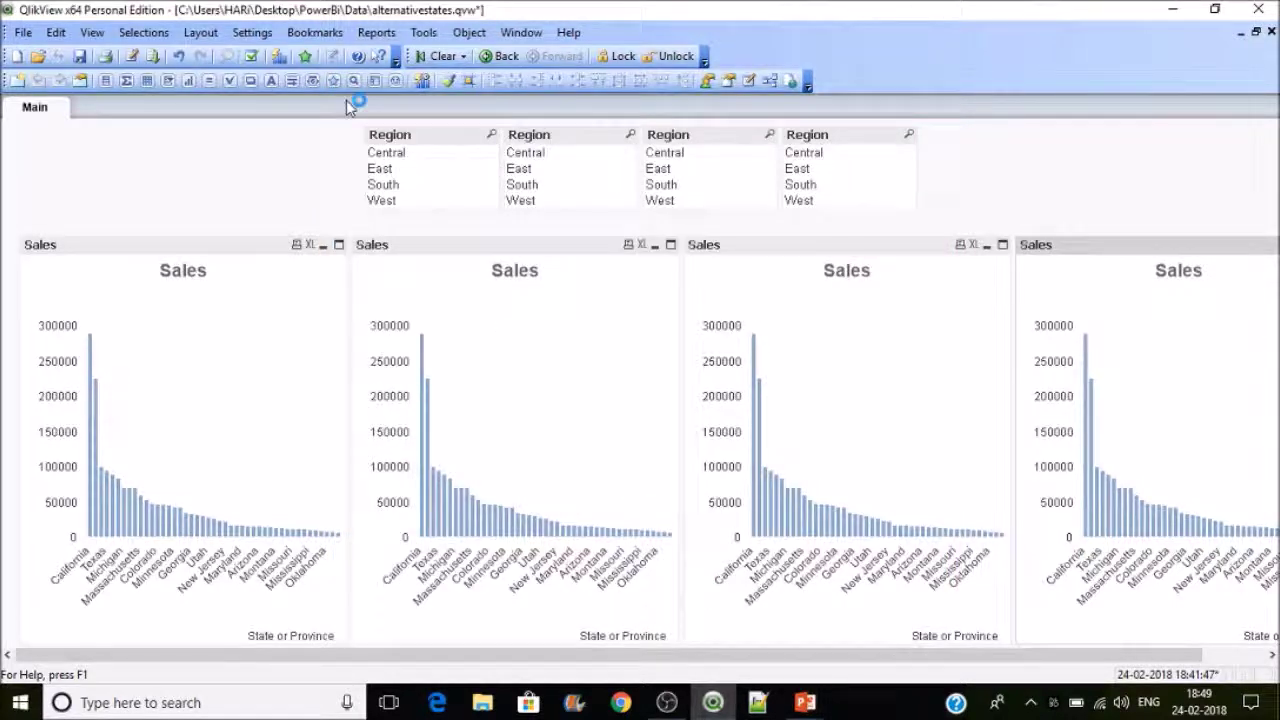
Step: Select Central, East, South and West in the first to fourth Region list boxes respectively, and save the document
left_click(400, 155)
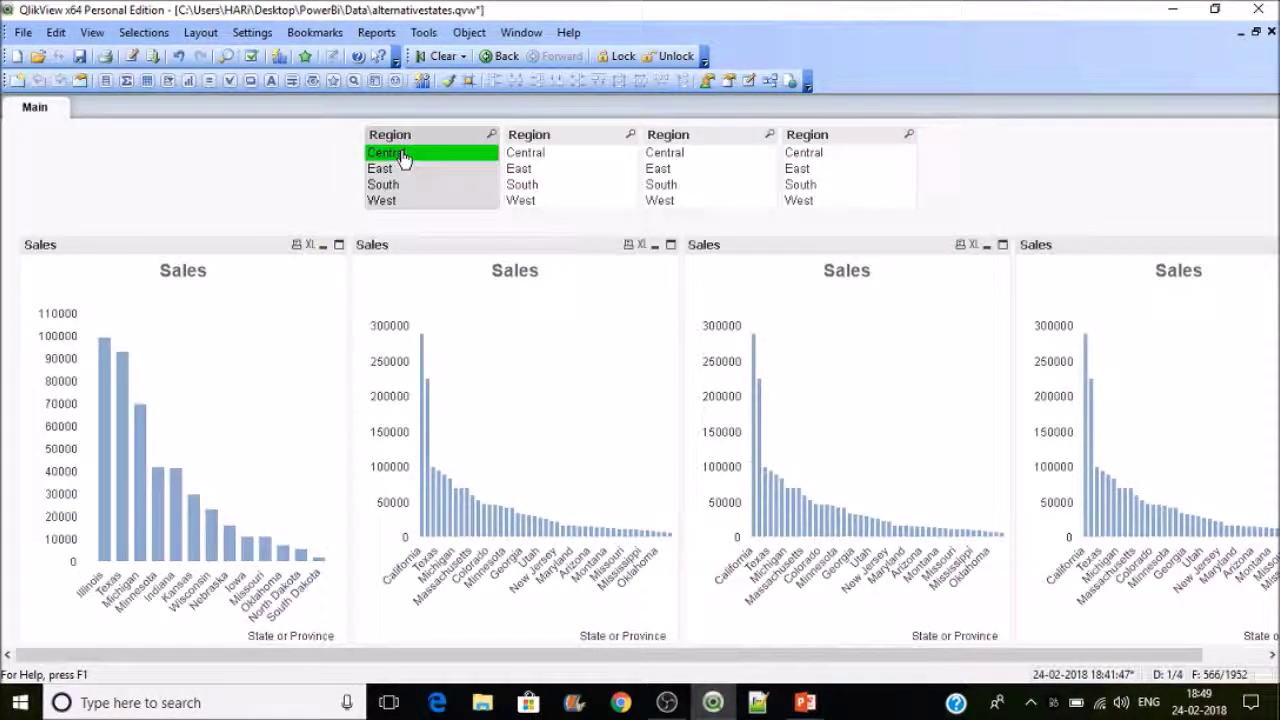
left_click(527, 169)
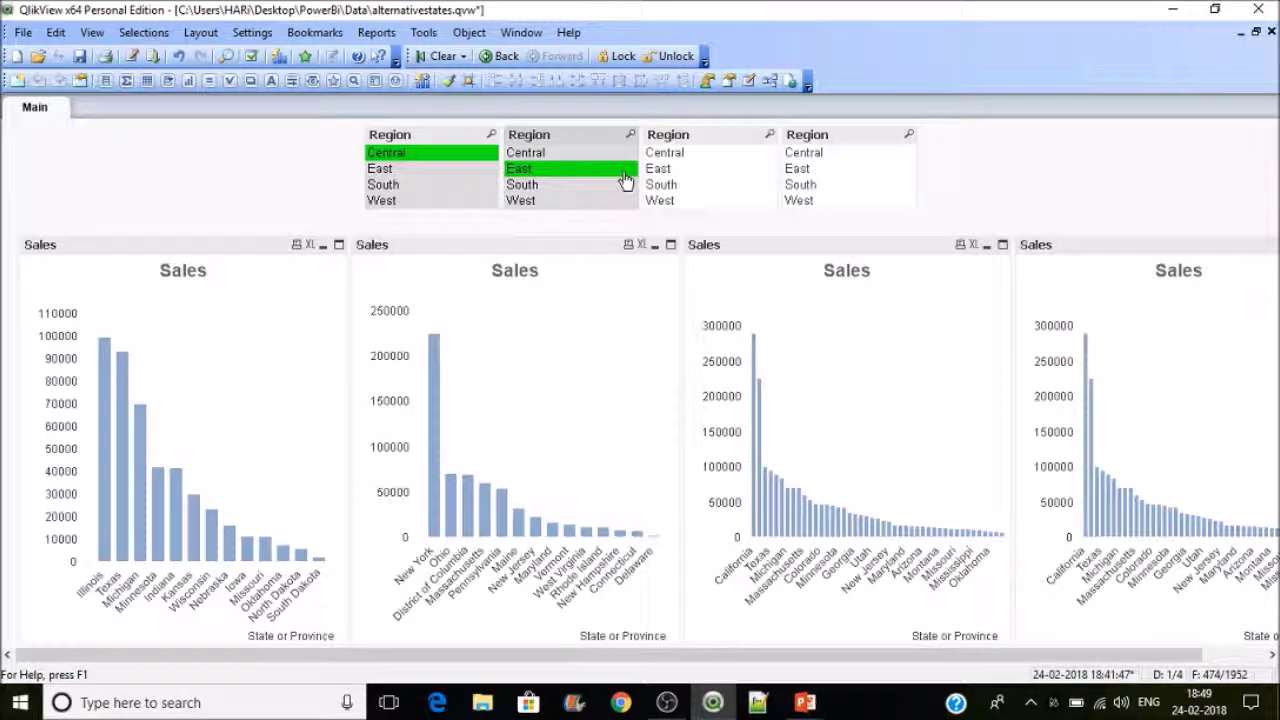
left_click(668, 186)
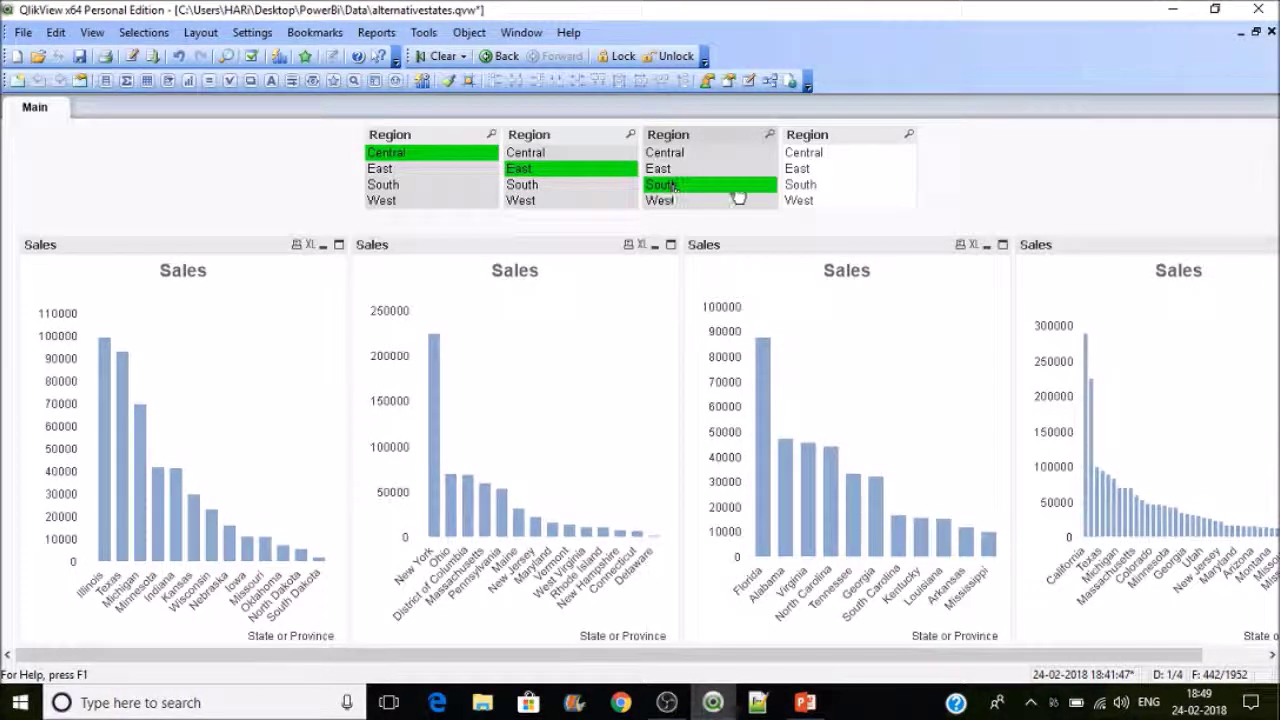
left_click(795, 201)
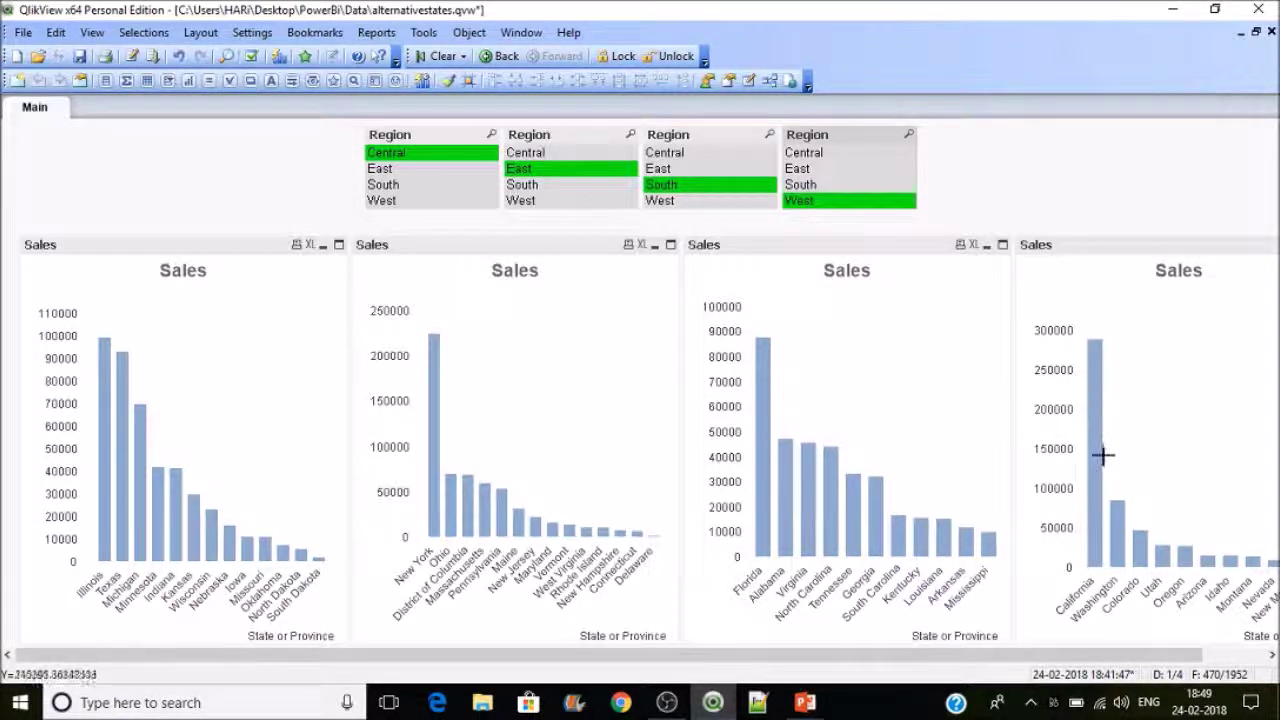
mouse_move(1103, 455)
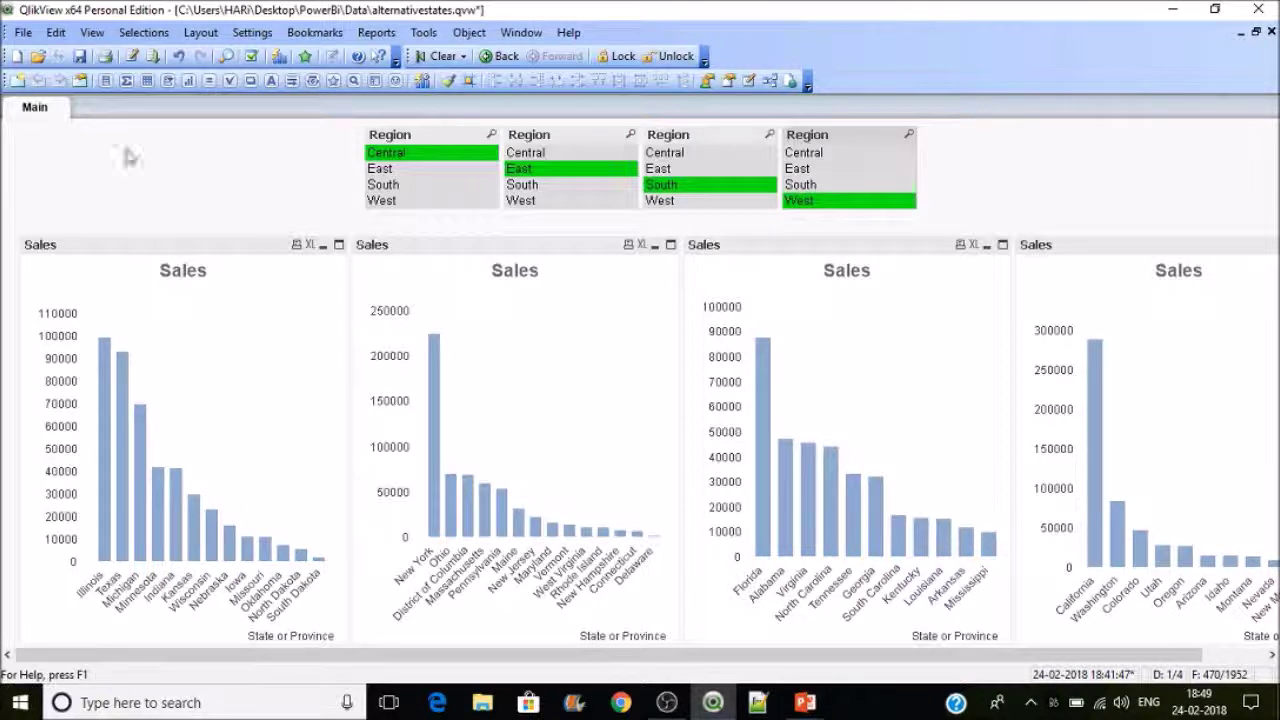
left_click(78, 56)
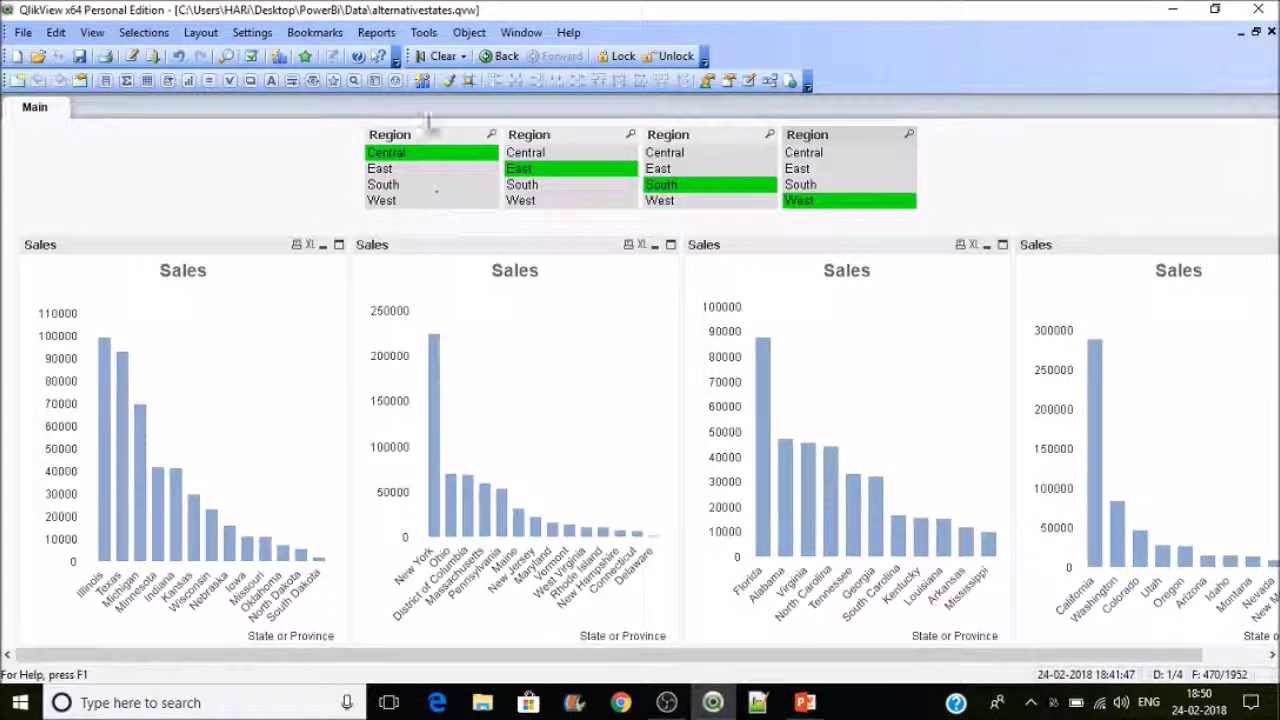
Step: Move the first Region list box away from the others and add a Product Category list box in the gap
left_click_drag(429, 134, 173, 134)
right_click(357, 143)
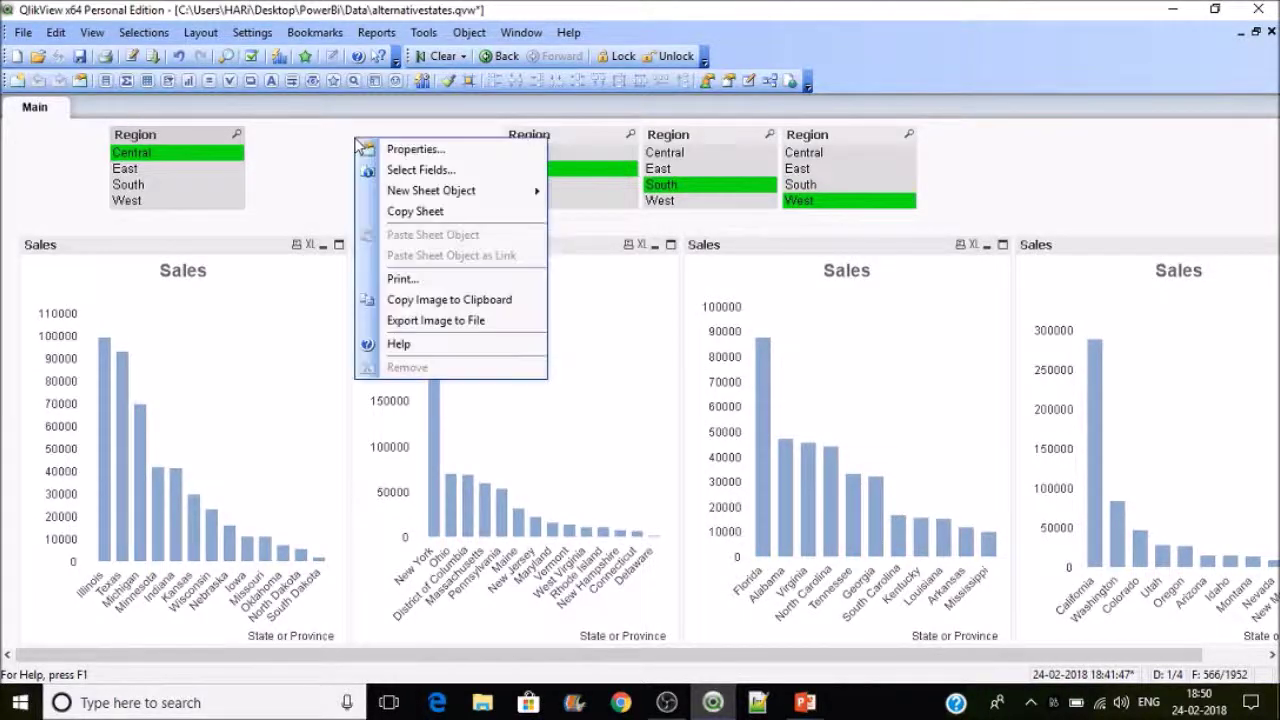
left_click(373, 150)
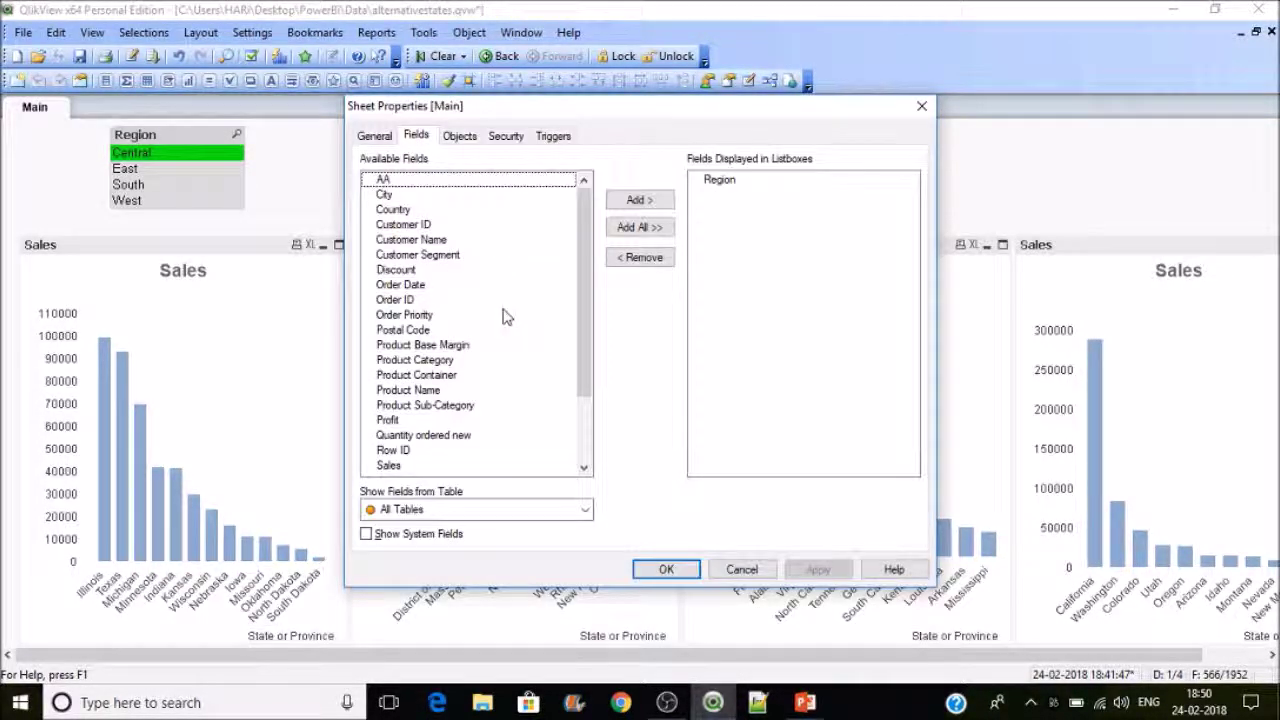
left_click_drag(582, 296, 587, 465)
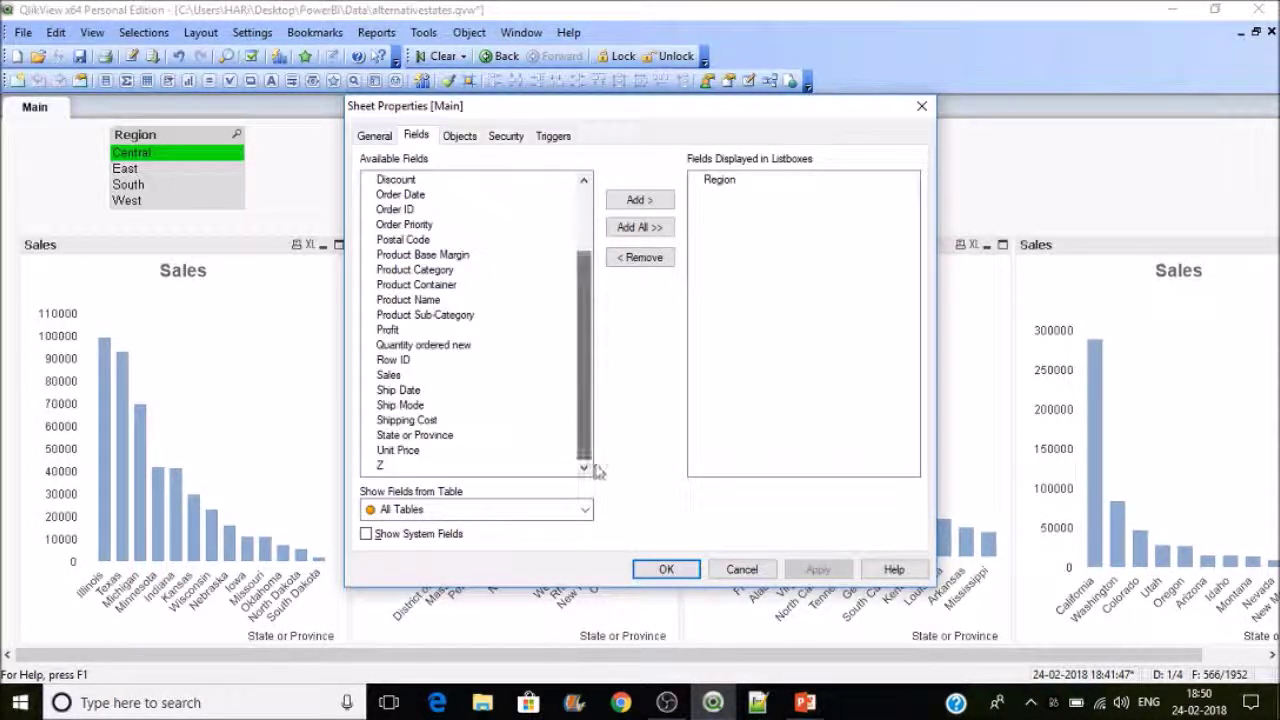
left_click(419, 270)
left_click(643, 200)
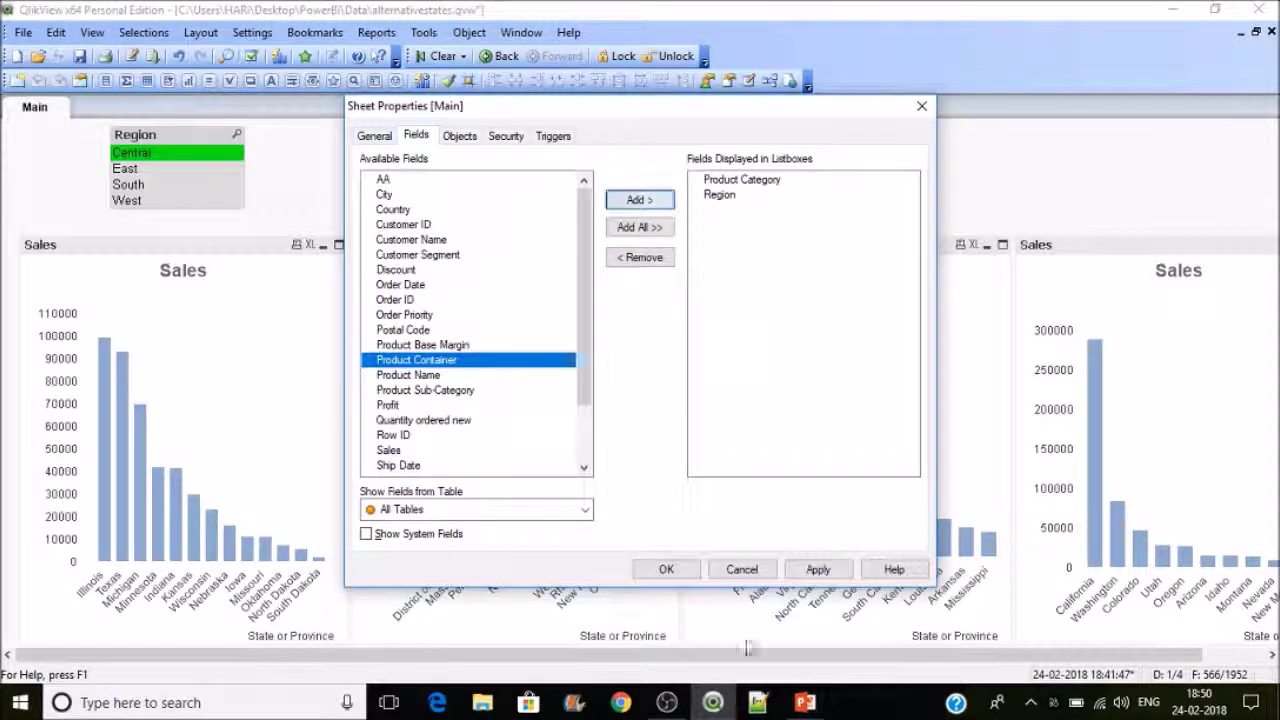
left_click(678, 566)
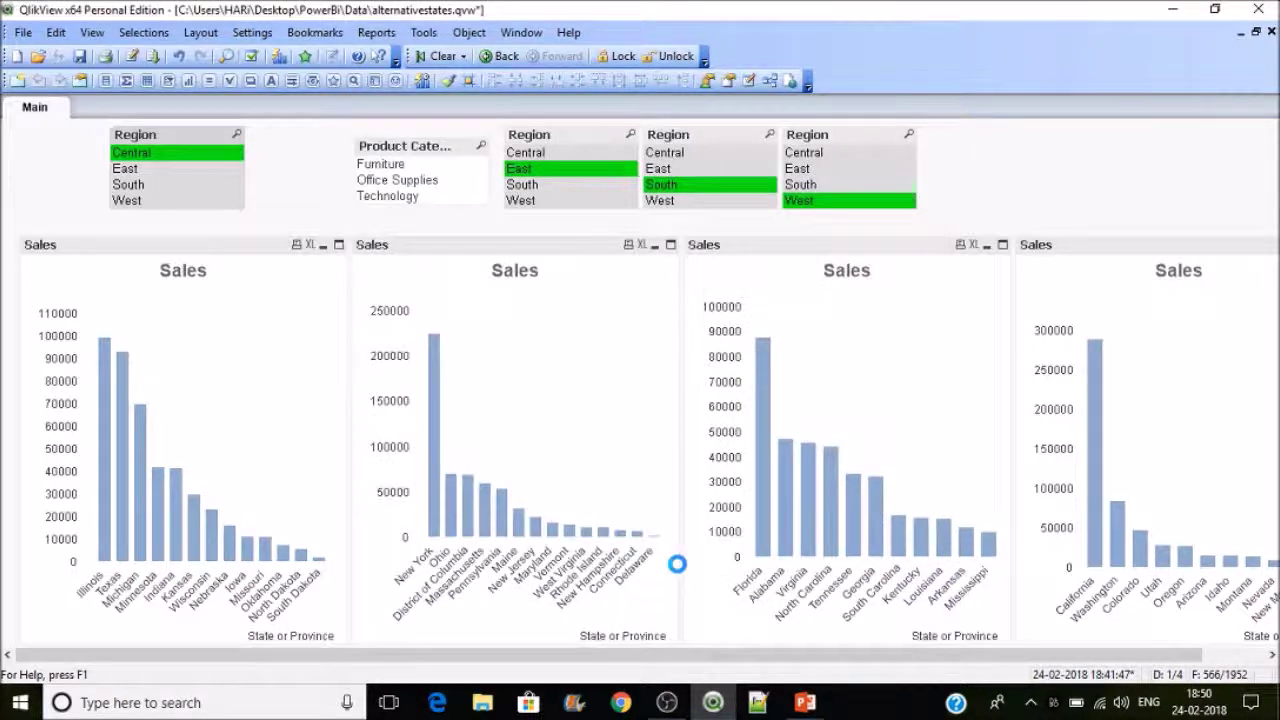
left_click_drag(391, 133, 328, 130)
Step: Select Furniture, Office Supplies and Technology one after another in the Product Category list box, and widen the box to fit its full title
left_click(335, 161)
left_click(340, 177)
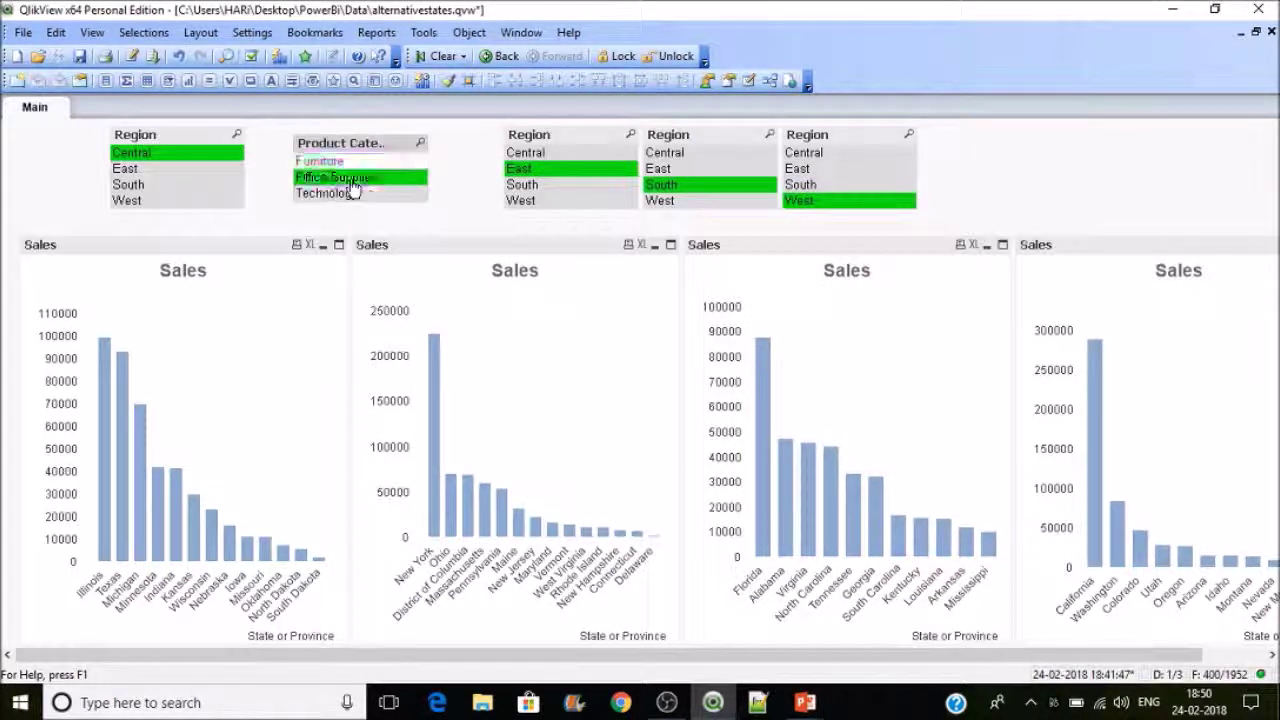
left_click(355, 196)
left_click_drag(427, 150, 458, 166)
Step: Assign the Product Category list box to the alternate state STATE2
right_click(404, 165)
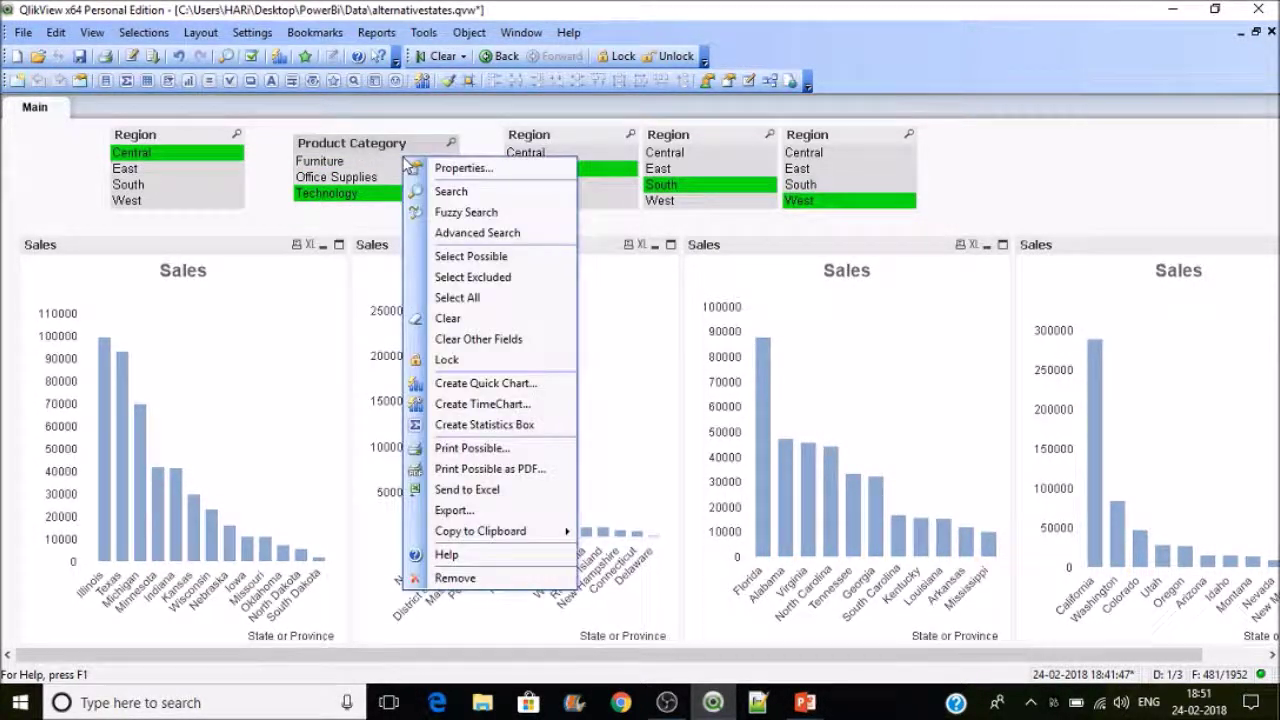
left_click(455, 168)
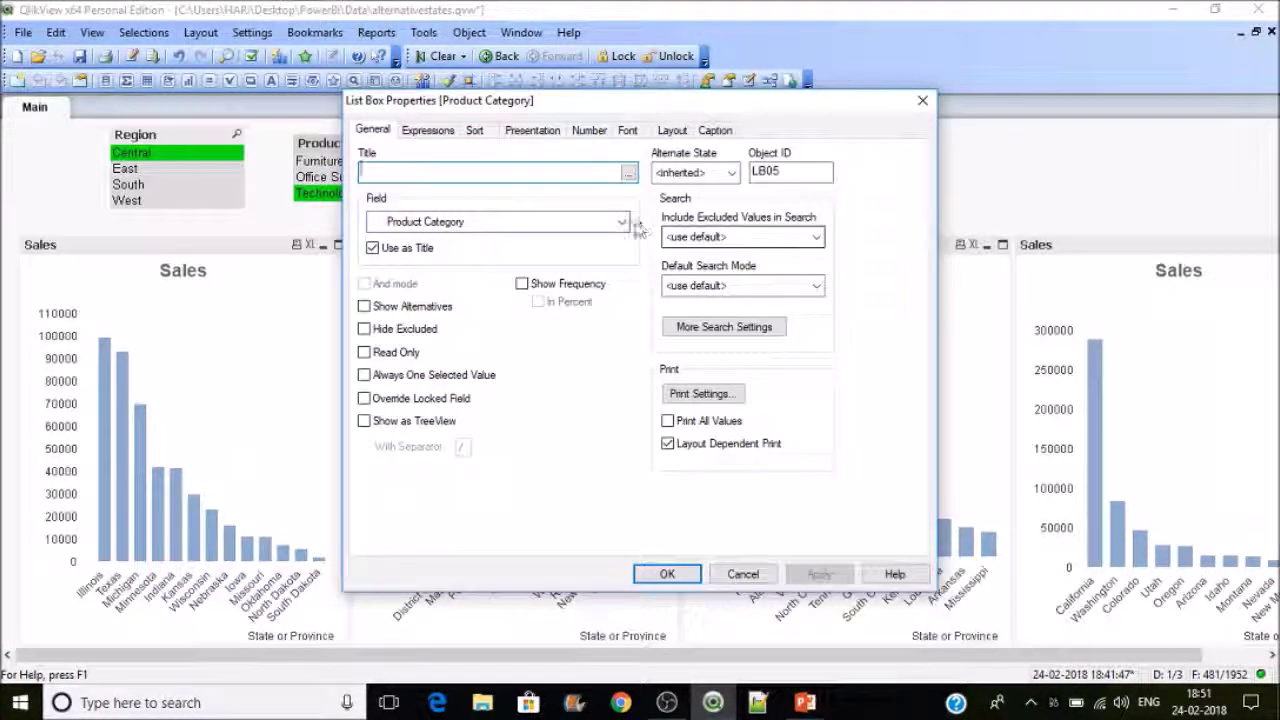
left_click(700, 173)
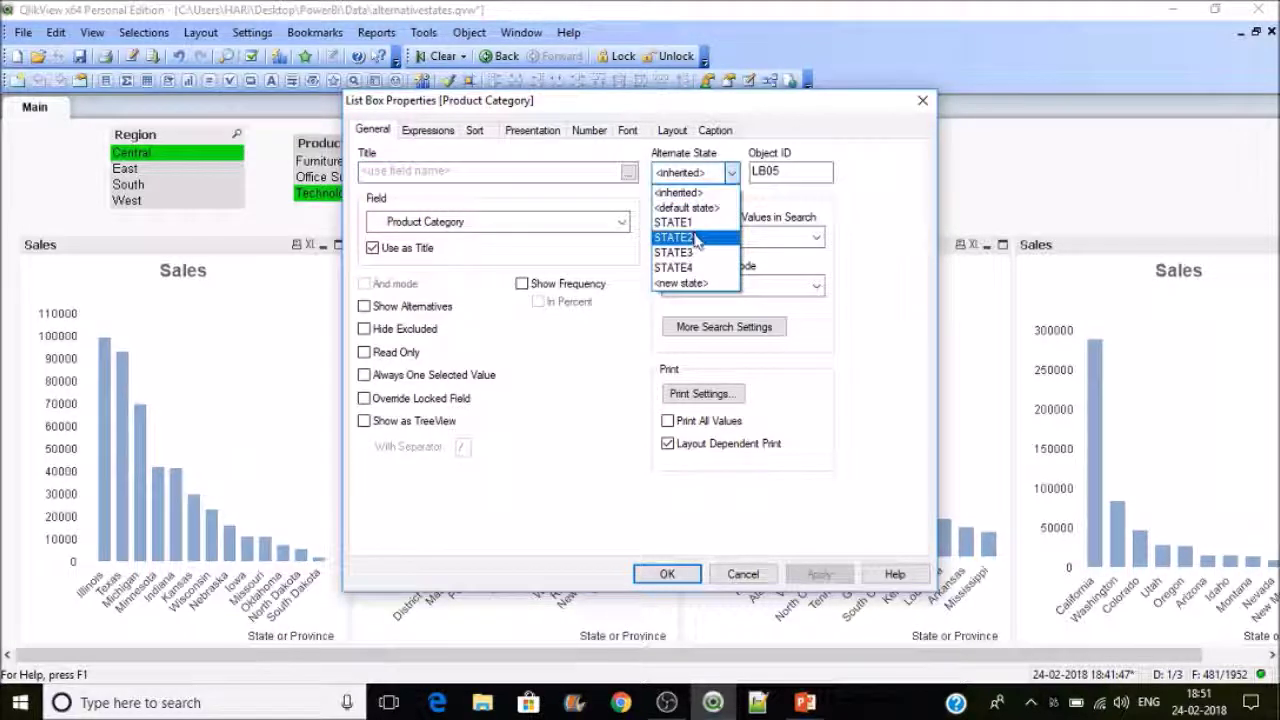
left_click(700, 238)
left_click(820, 574)
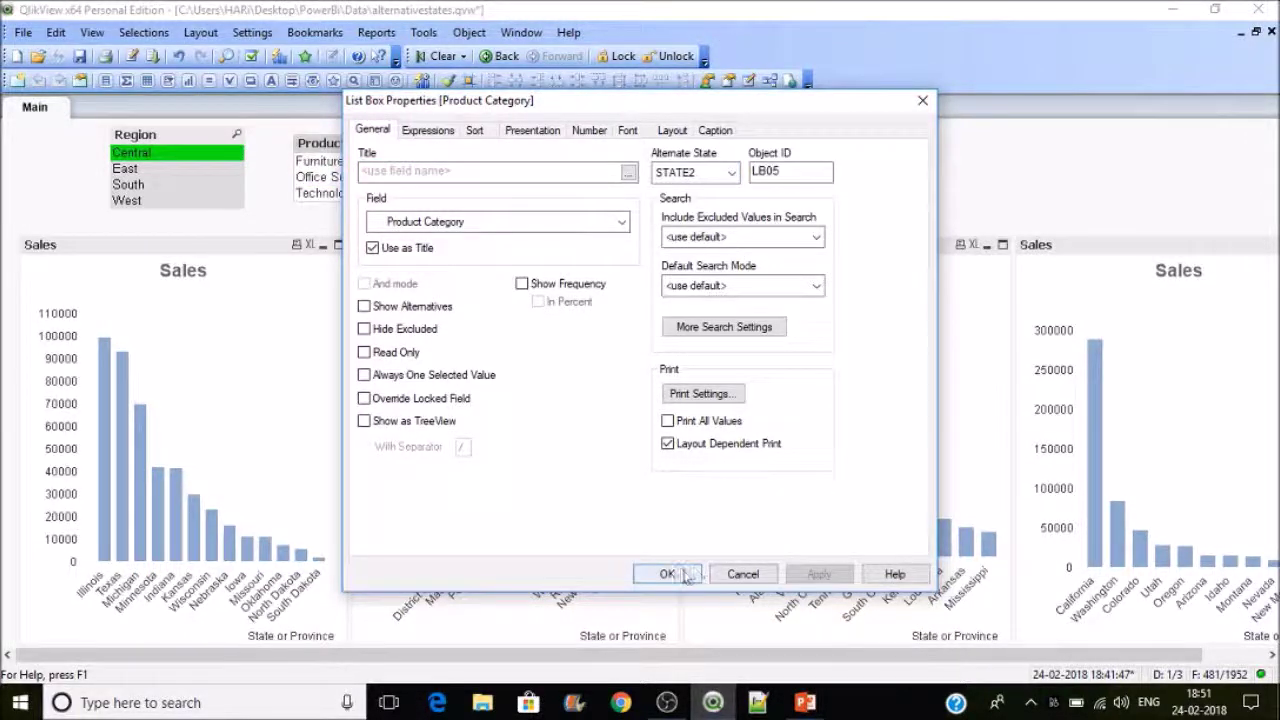
left_click(667, 574)
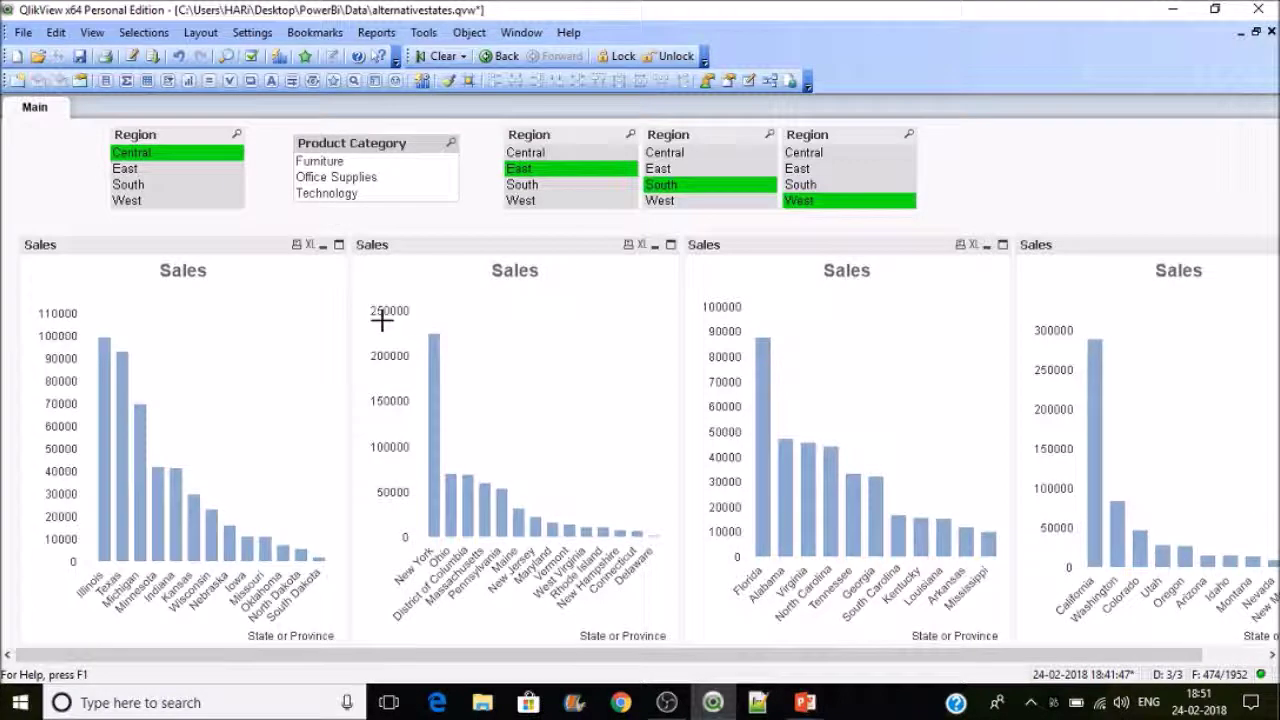
Step: Select Furniture, Office Supplies, Technology and finally Furniture again in the Product Category list box to test the filter
left_click(320, 162)
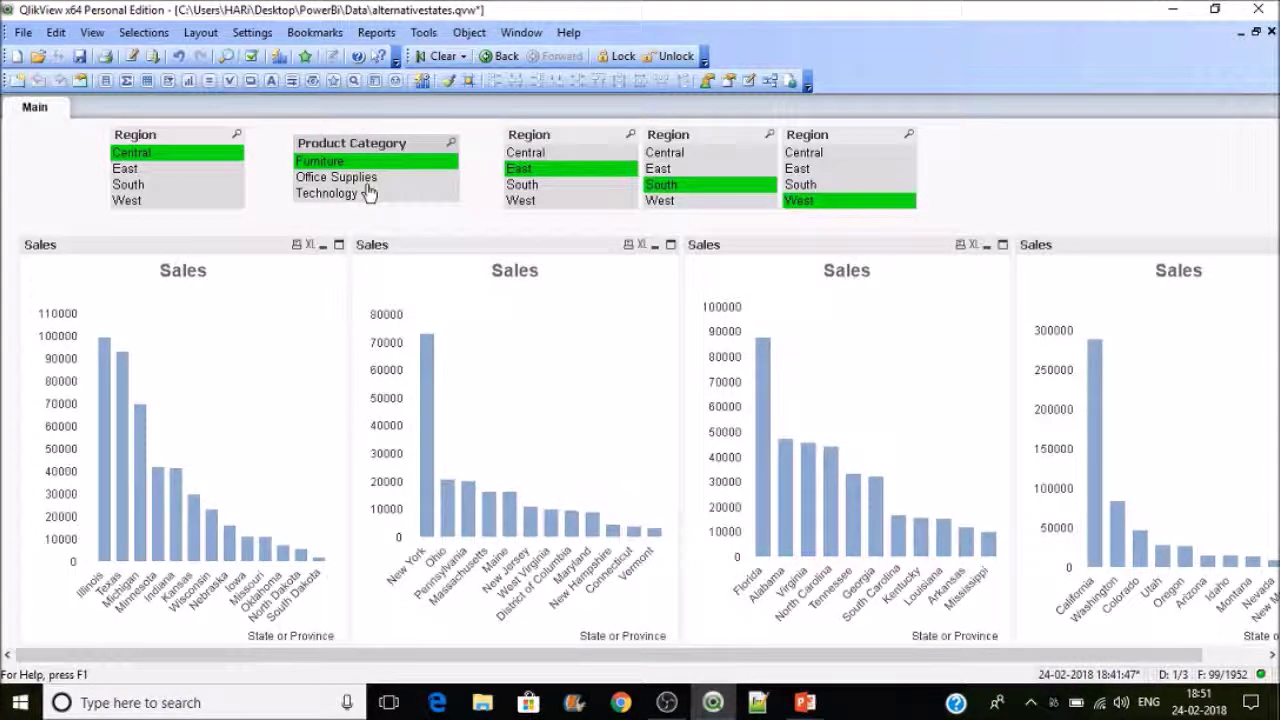
left_click(366, 180)
left_click(366, 194)
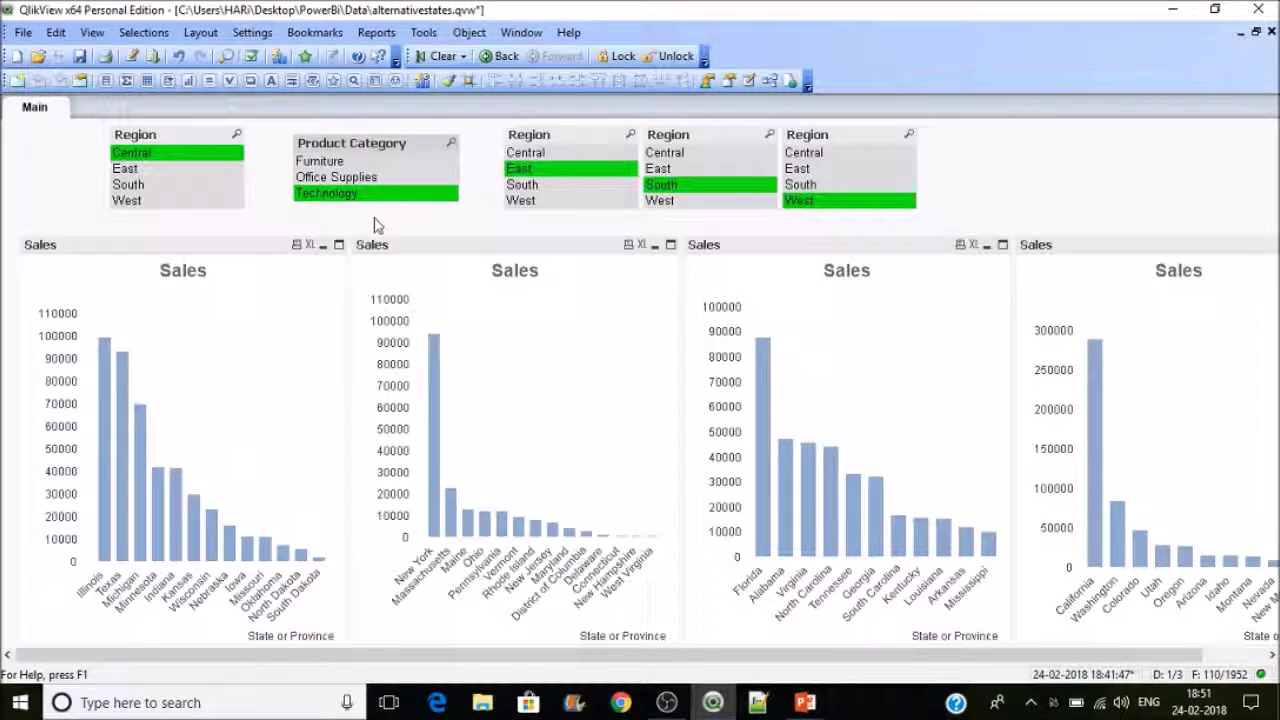
left_click(369, 163)
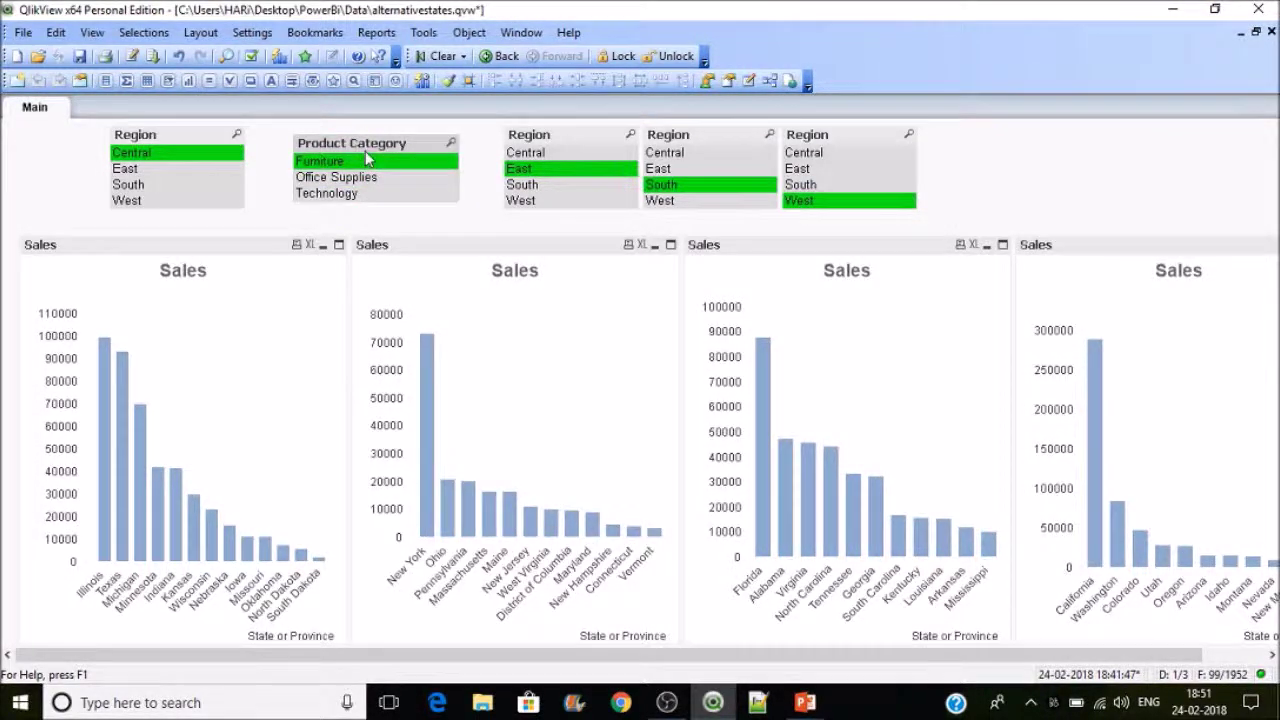
Step: Check the alternate state setting in the Product Category list box's properties and leave them without changes
right_click(368, 160)
left_click(410, 163)
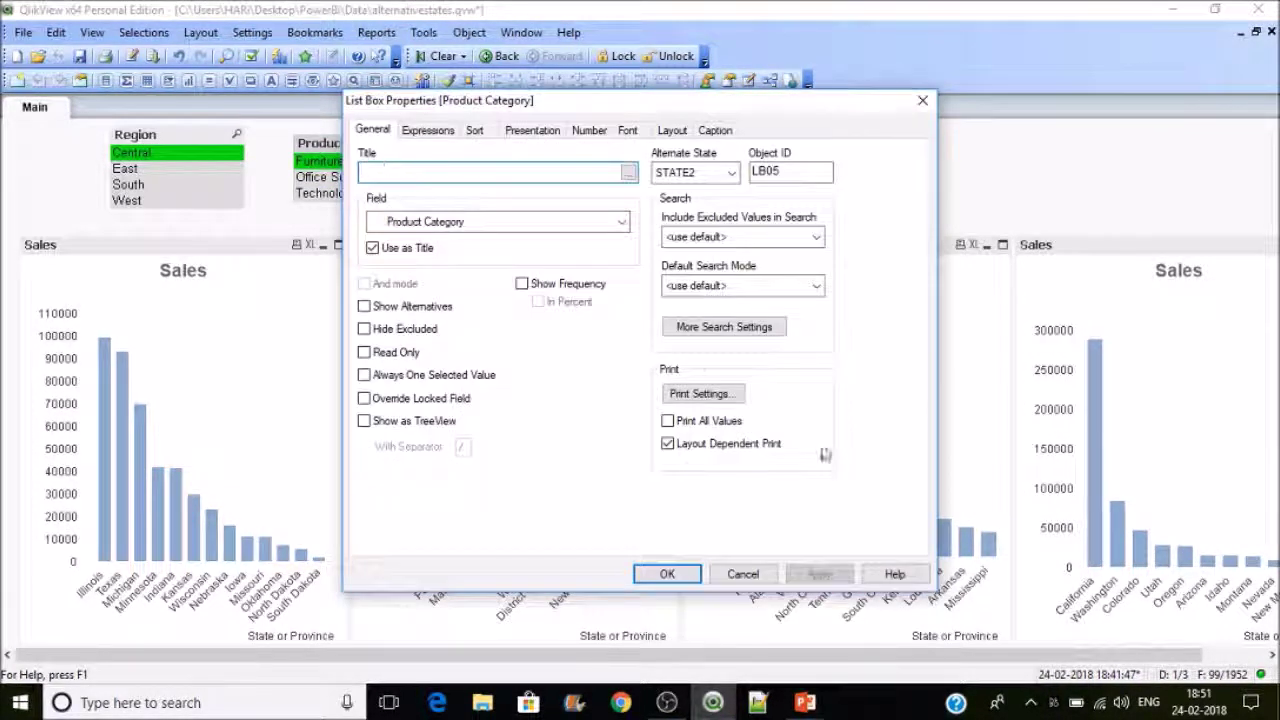
left_click(743, 574)
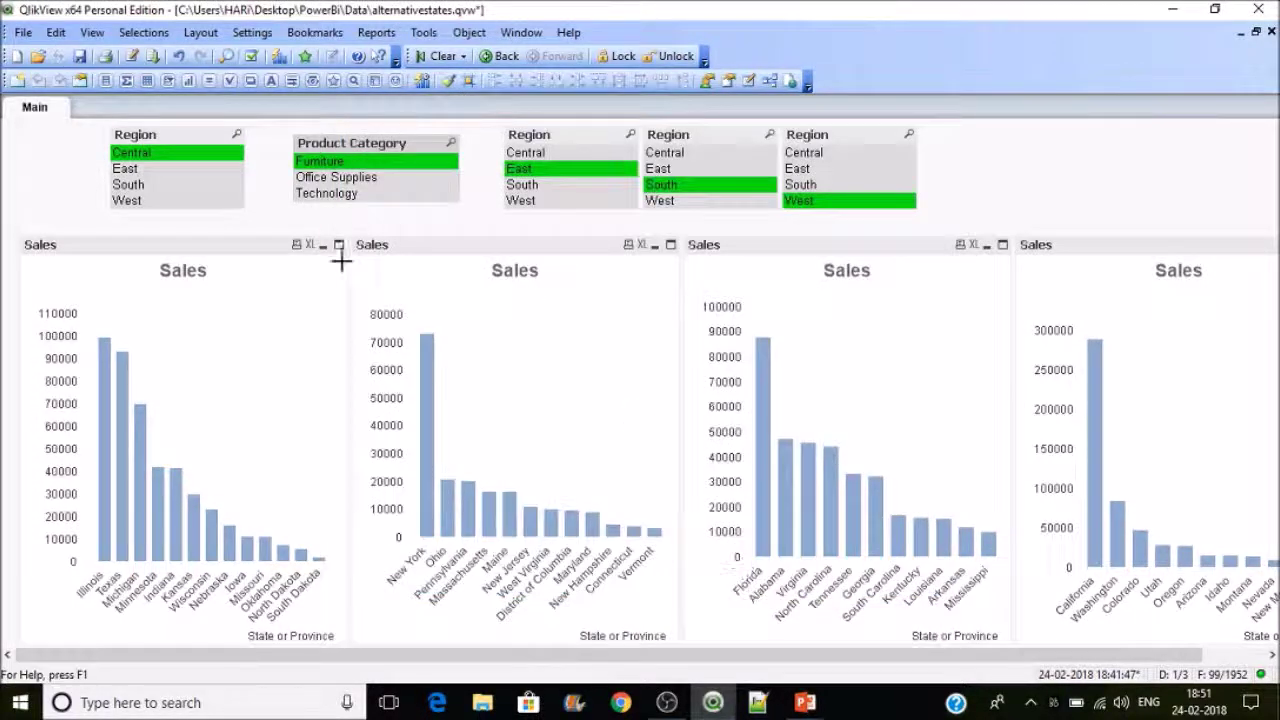
Step: Open the first Sales chart's expression for editing and insert set expression braces in front of Sales inside Sum
right_click(205, 366)
left_click(250, 377)
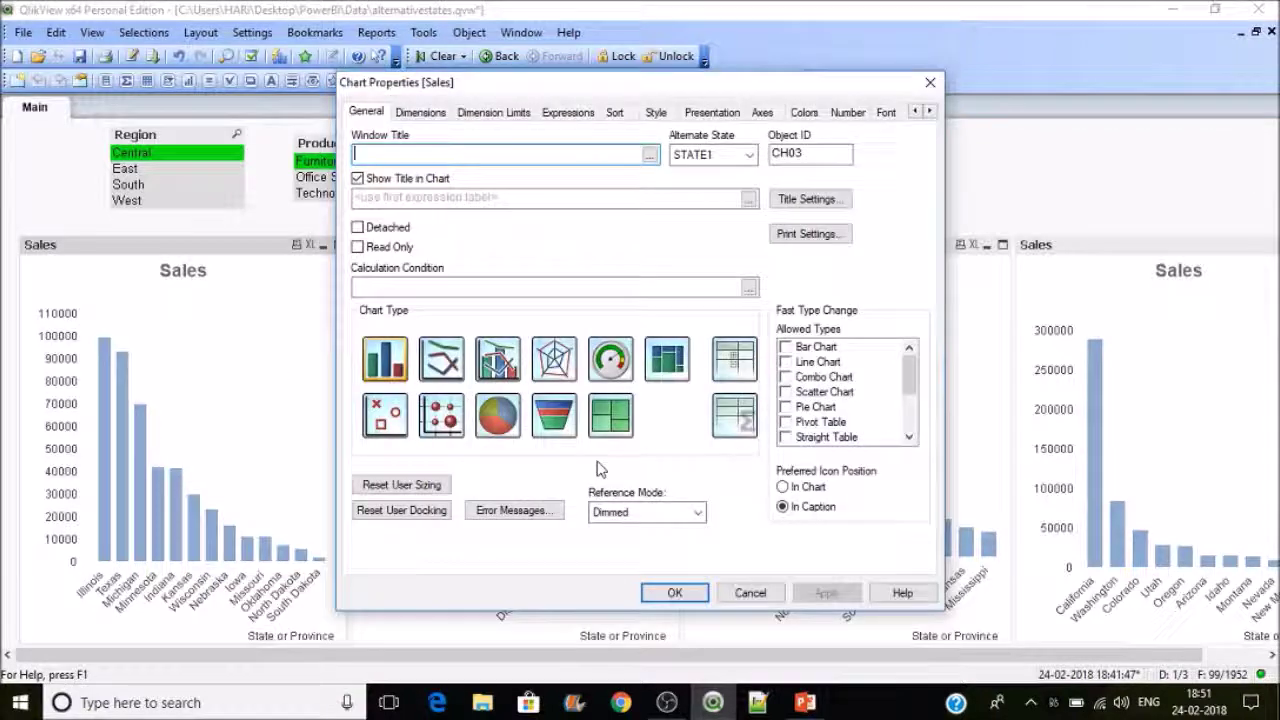
left_click(568, 112)
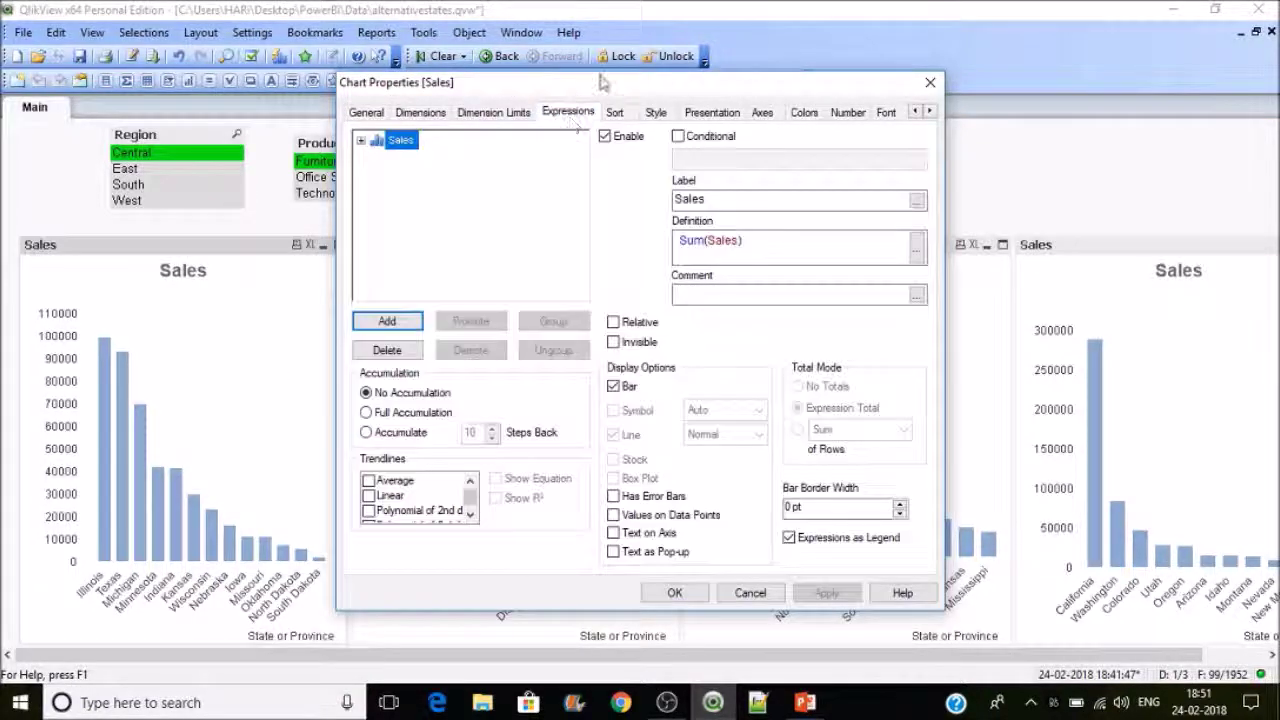
left_click_drag(603, 82, 697, 227)
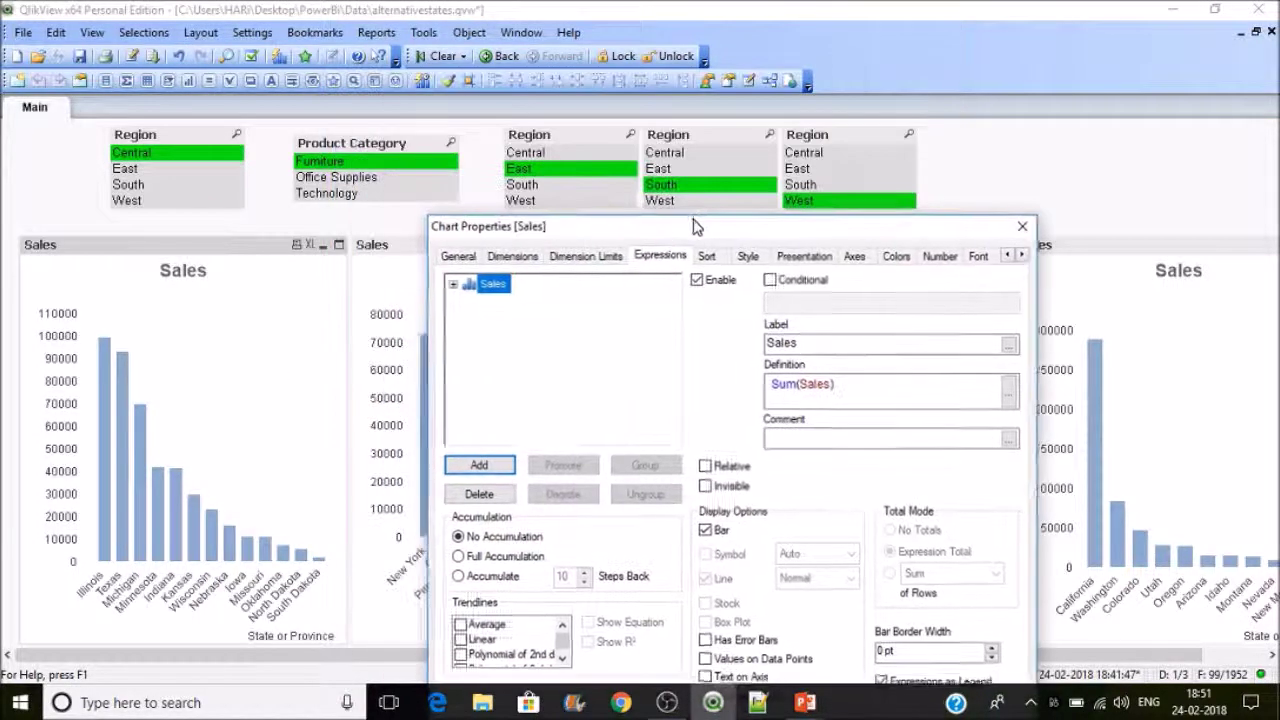
left_click(805, 384)
type("({")
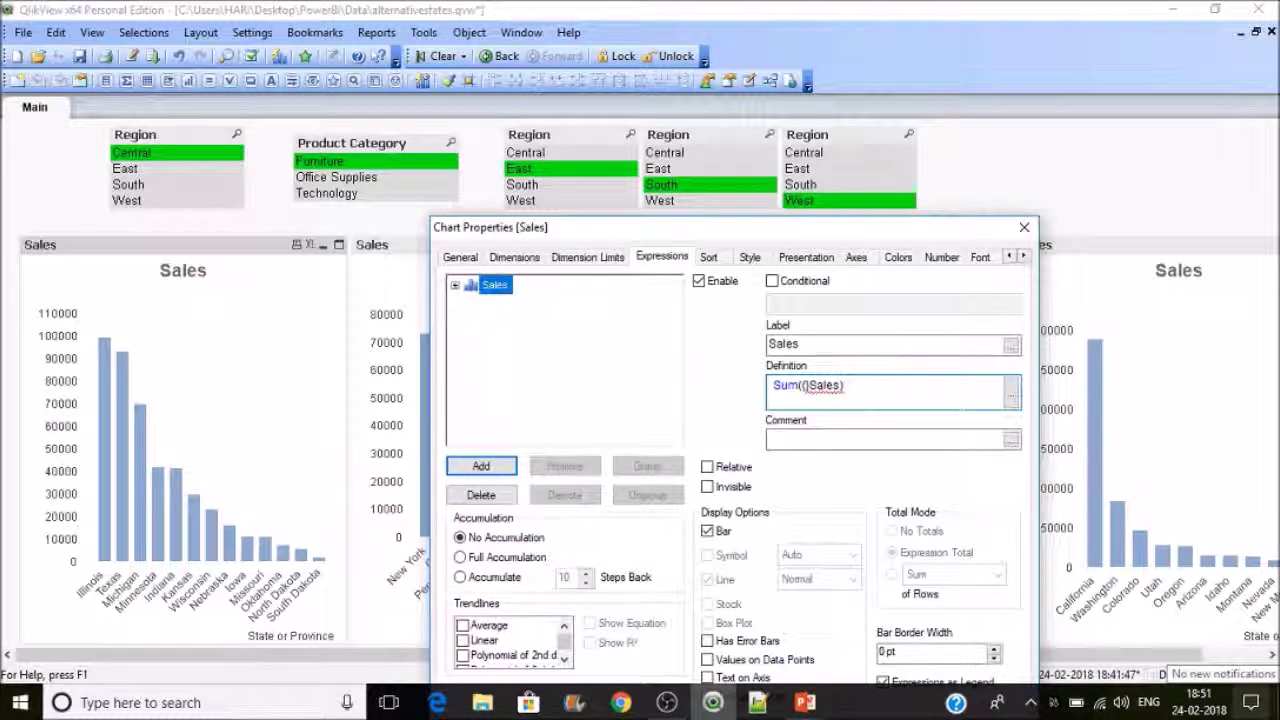
type("al")
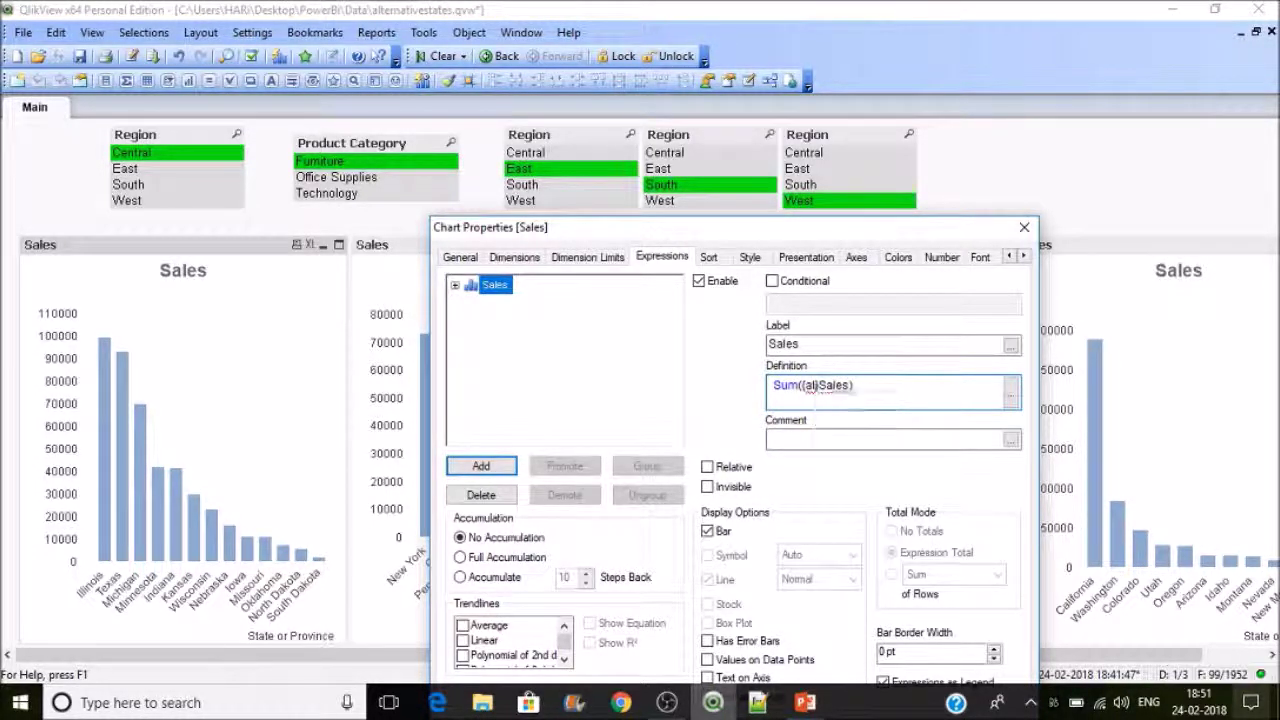
key("BackSpace")
key("BackSpace")
type("<>")
key("Left")
type("Al")
key("BackSpace")
key("BackSpace")
type("St")
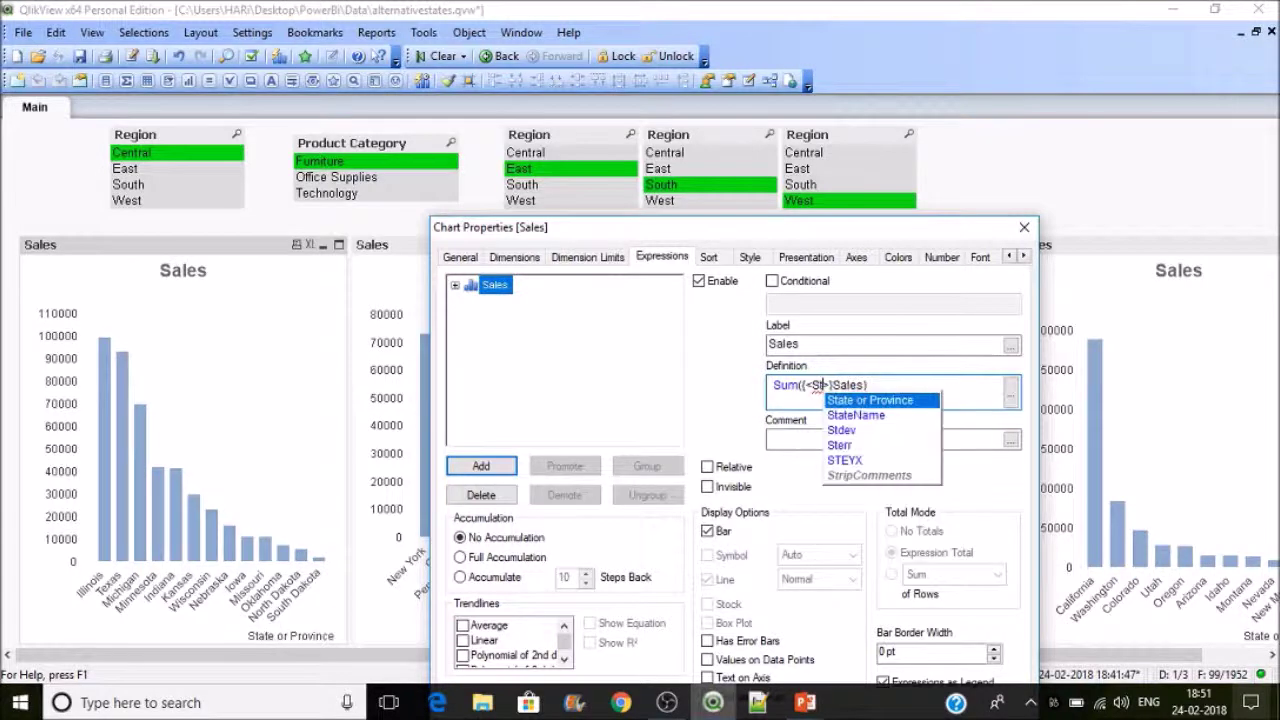
key("BackSpace")
key("BackSpace")
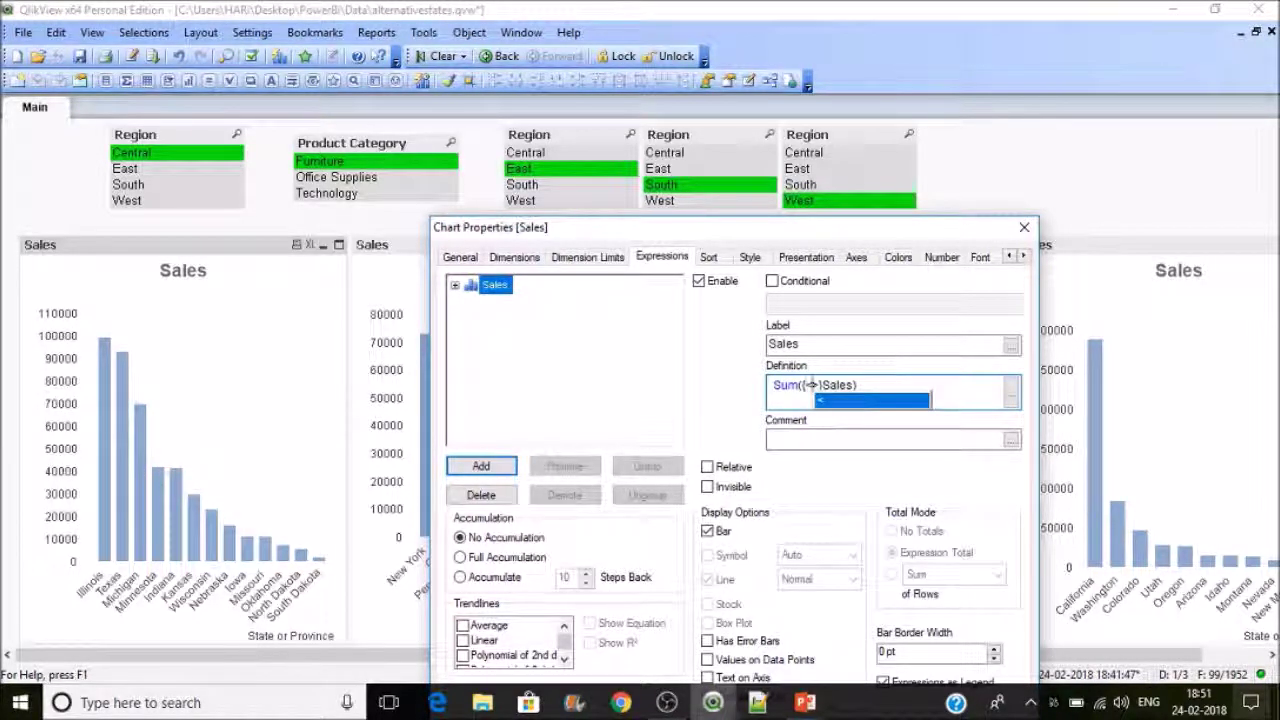
key("BackSpace")
key("Delete")
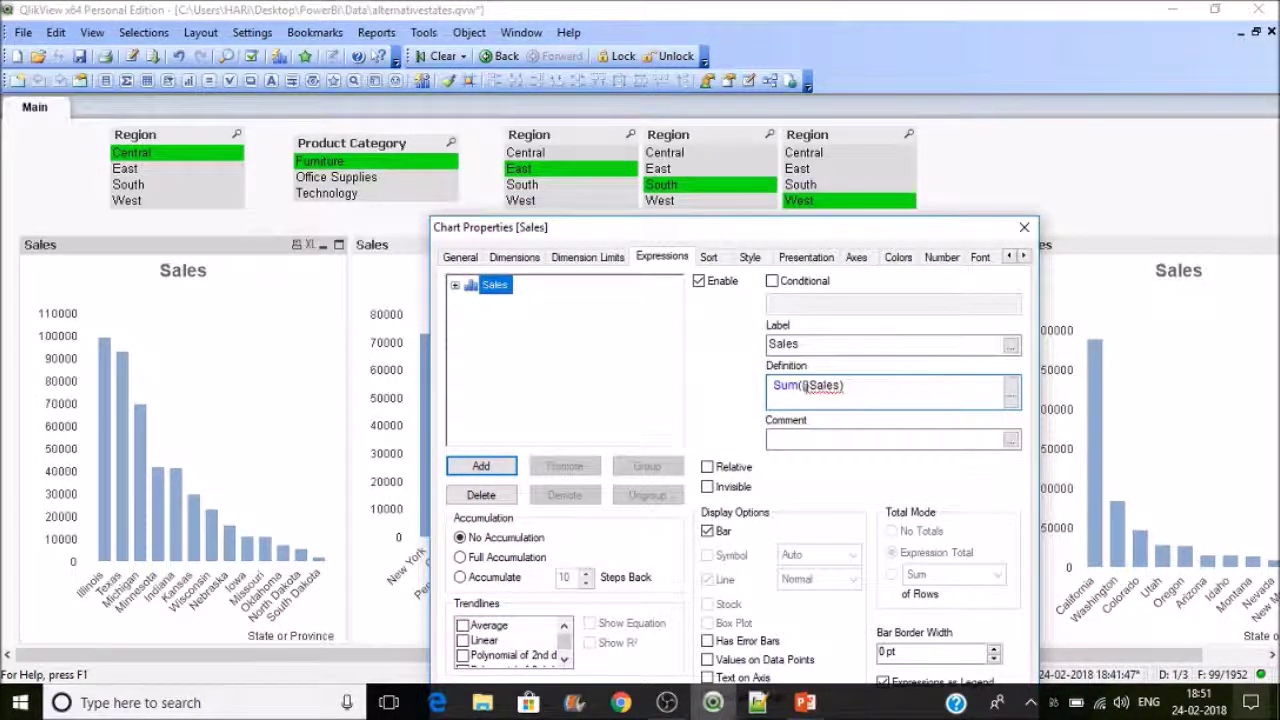
Step: Set the first Sales chart's expression to Sum({STATE2}Sales) and apply it
type("sta")
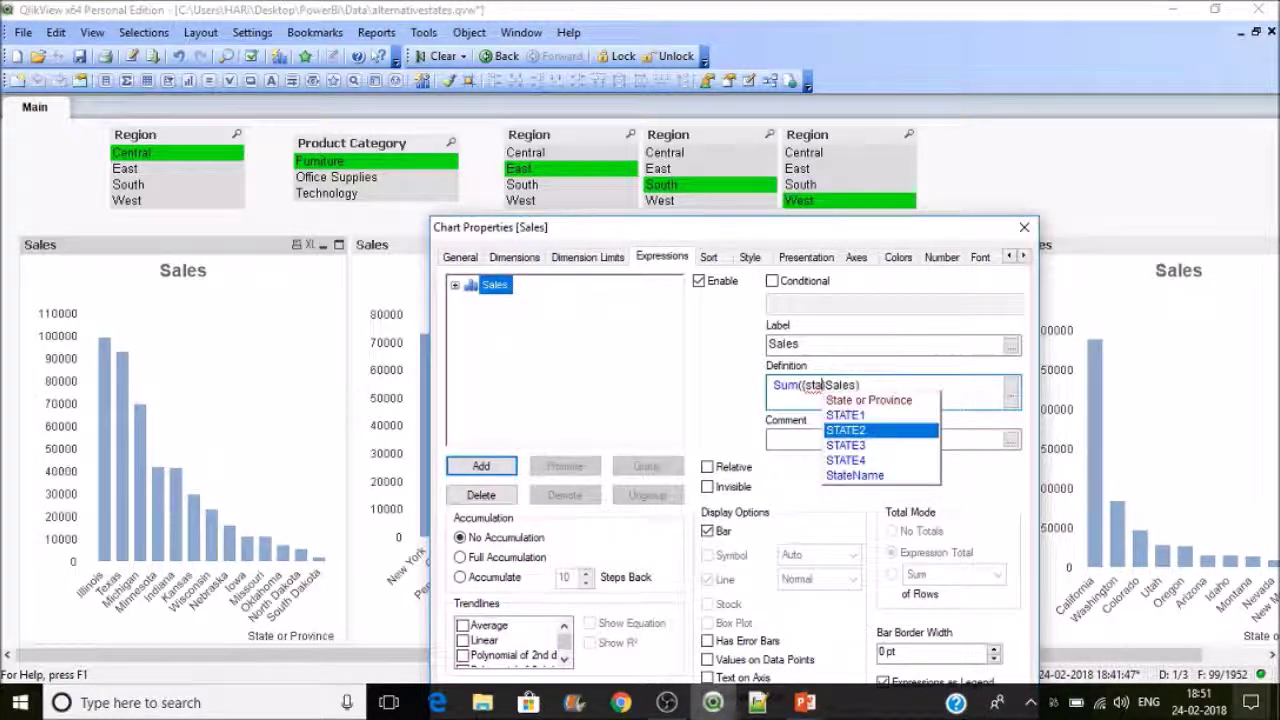
key("Return")
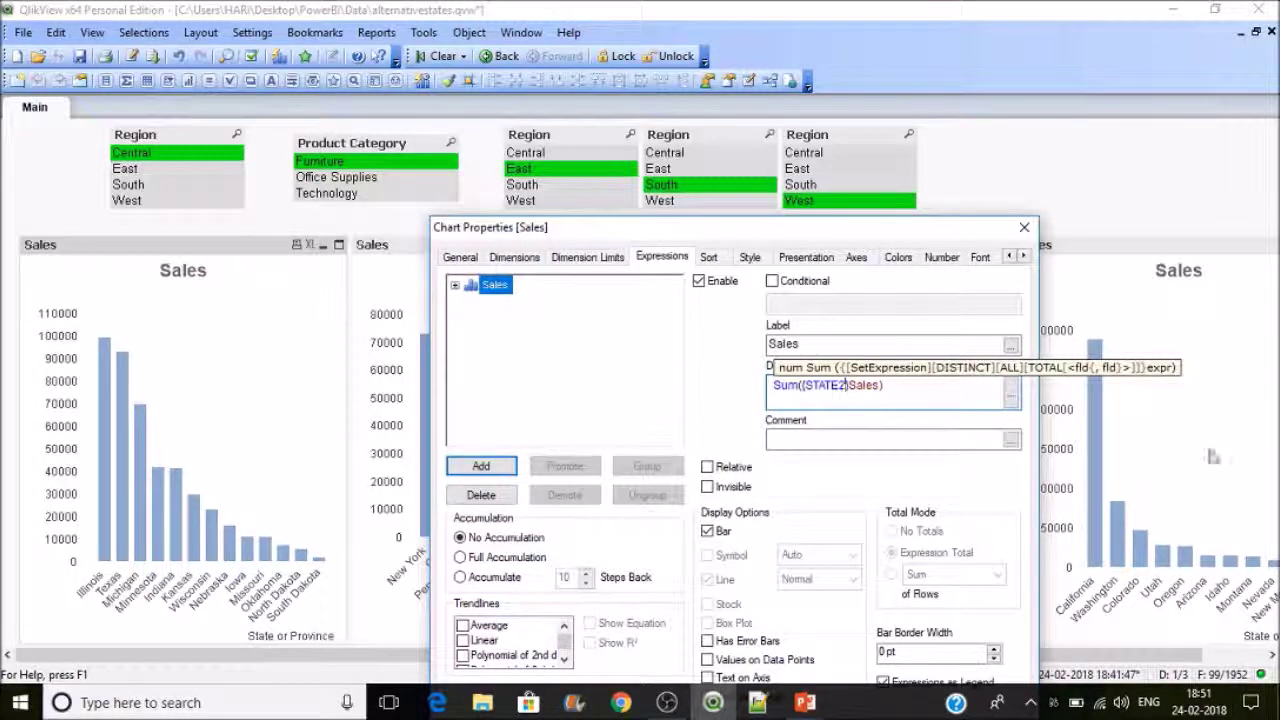
left_click_drag(803, 234, 913, 110)
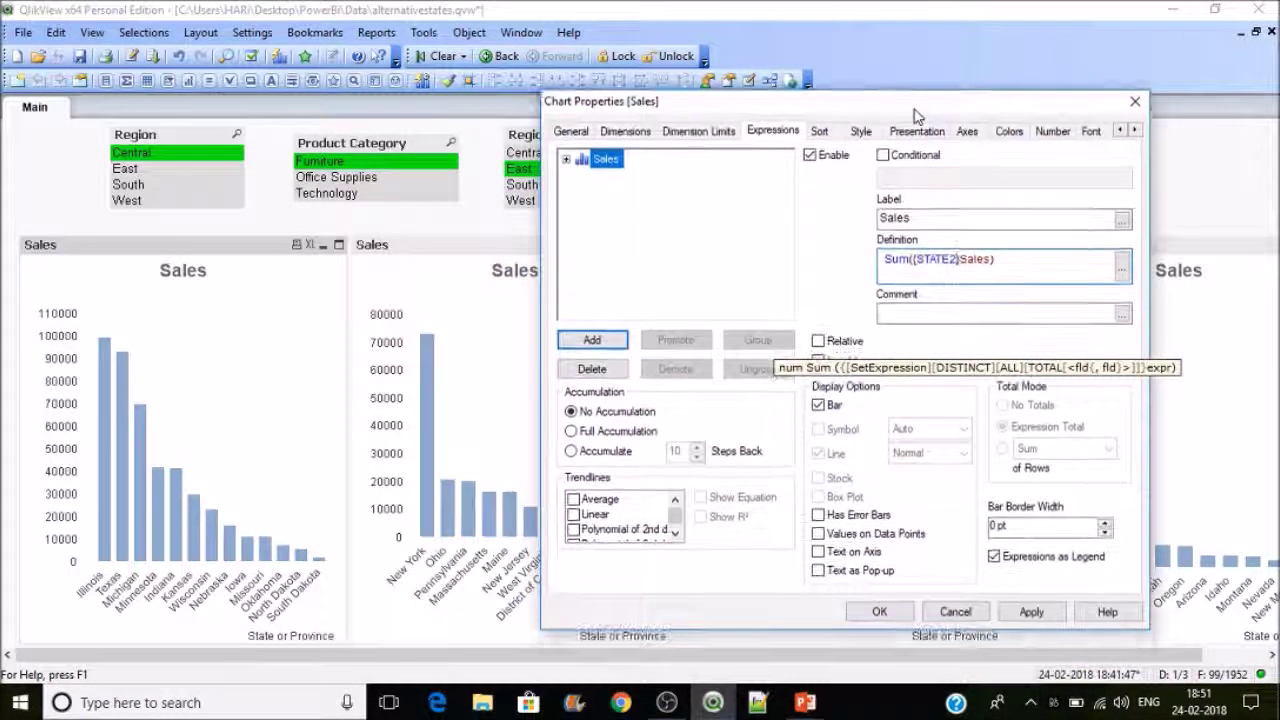
left_click(1040, 612)
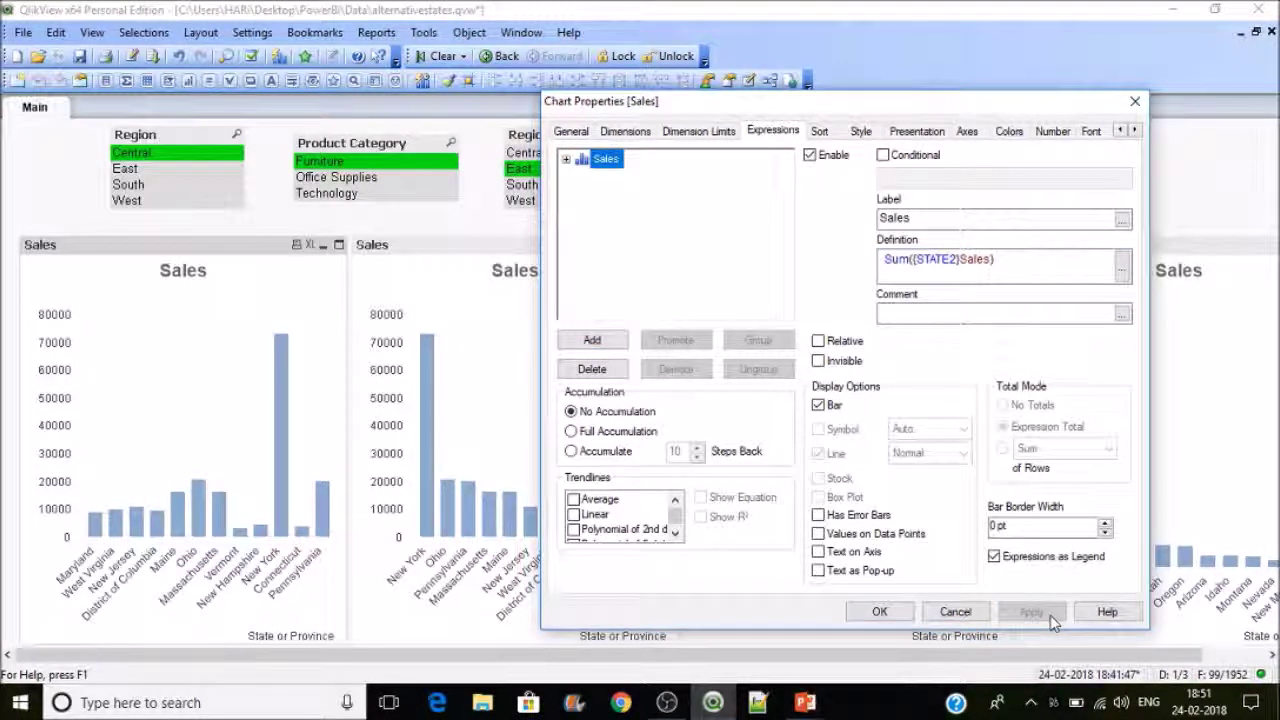
Step: In the full expression editor, replace the contents of the set expression braces with the modifier <[Product Category]=>
left_click_drag(958, 260, 930, 262)
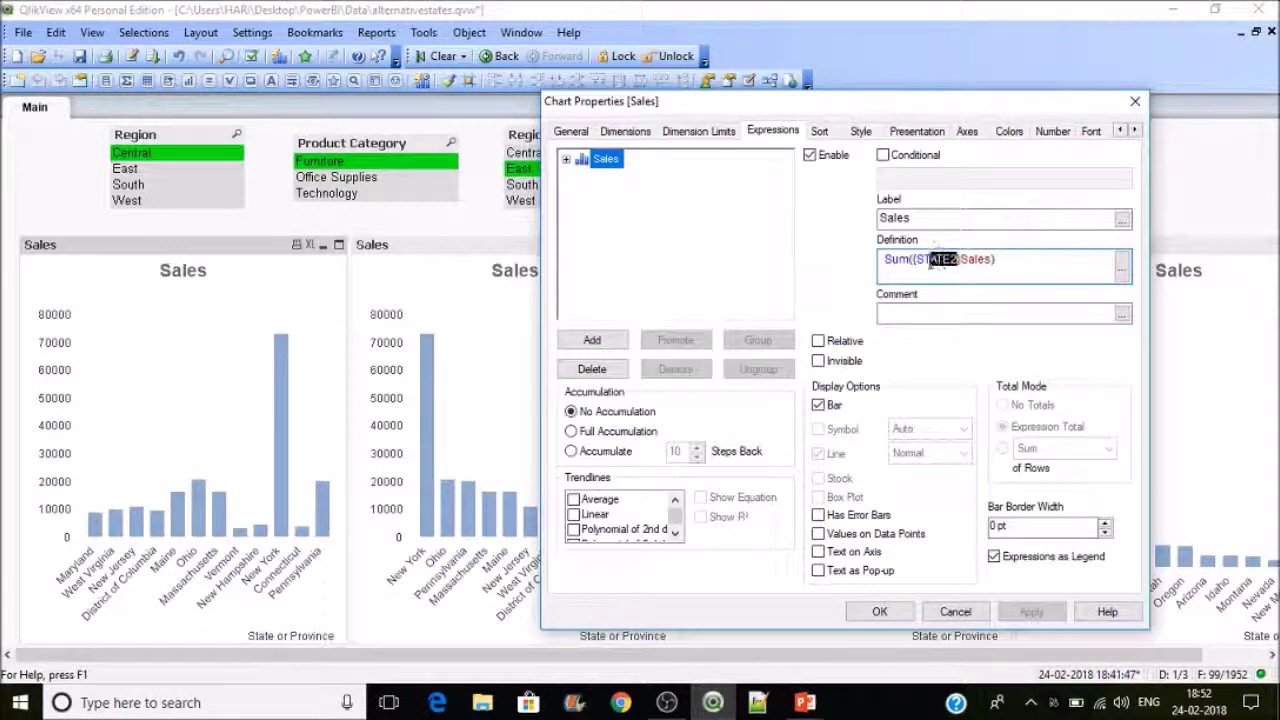
left_click(1121, 272)
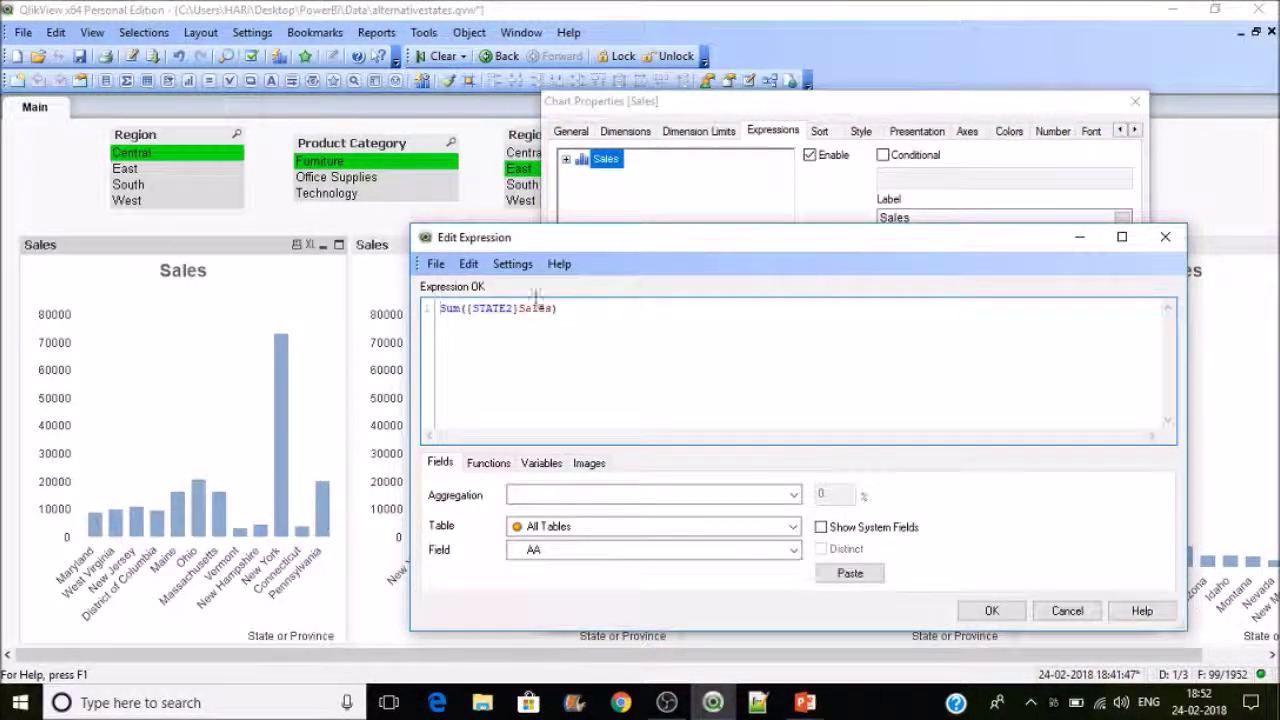
left_click_drag(516, 309, 472, 309)
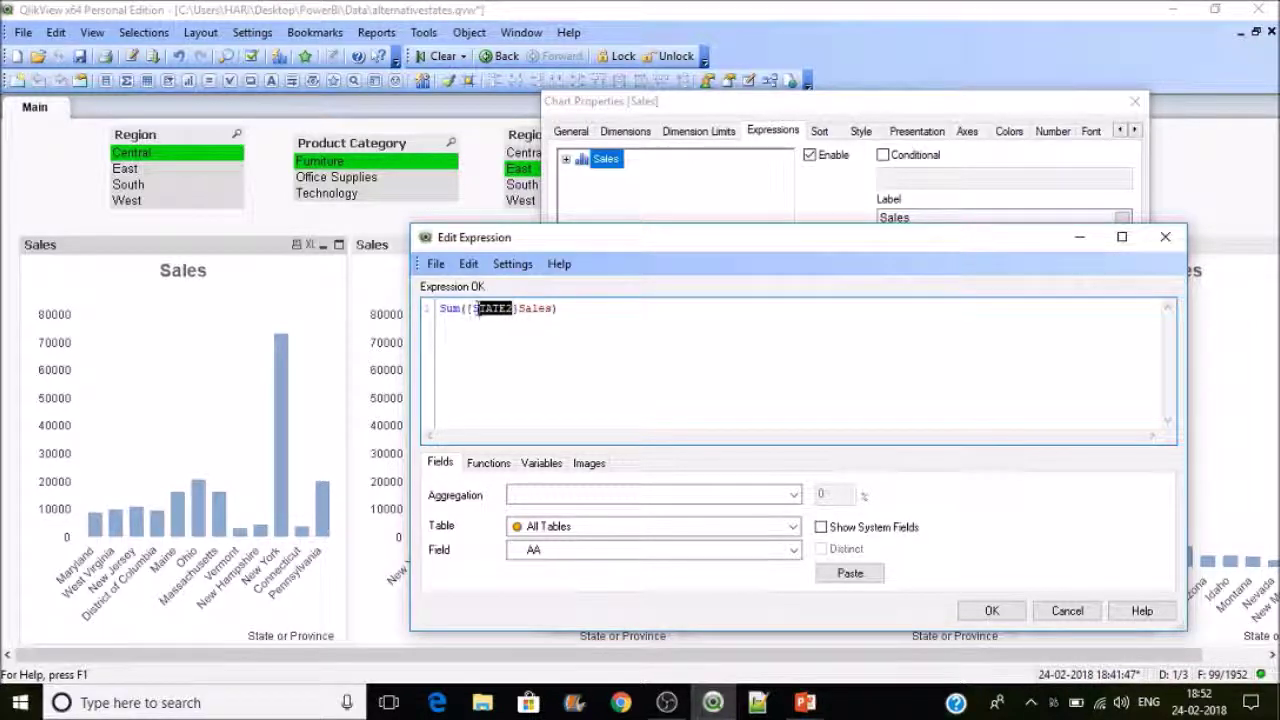
key("BackSpace")
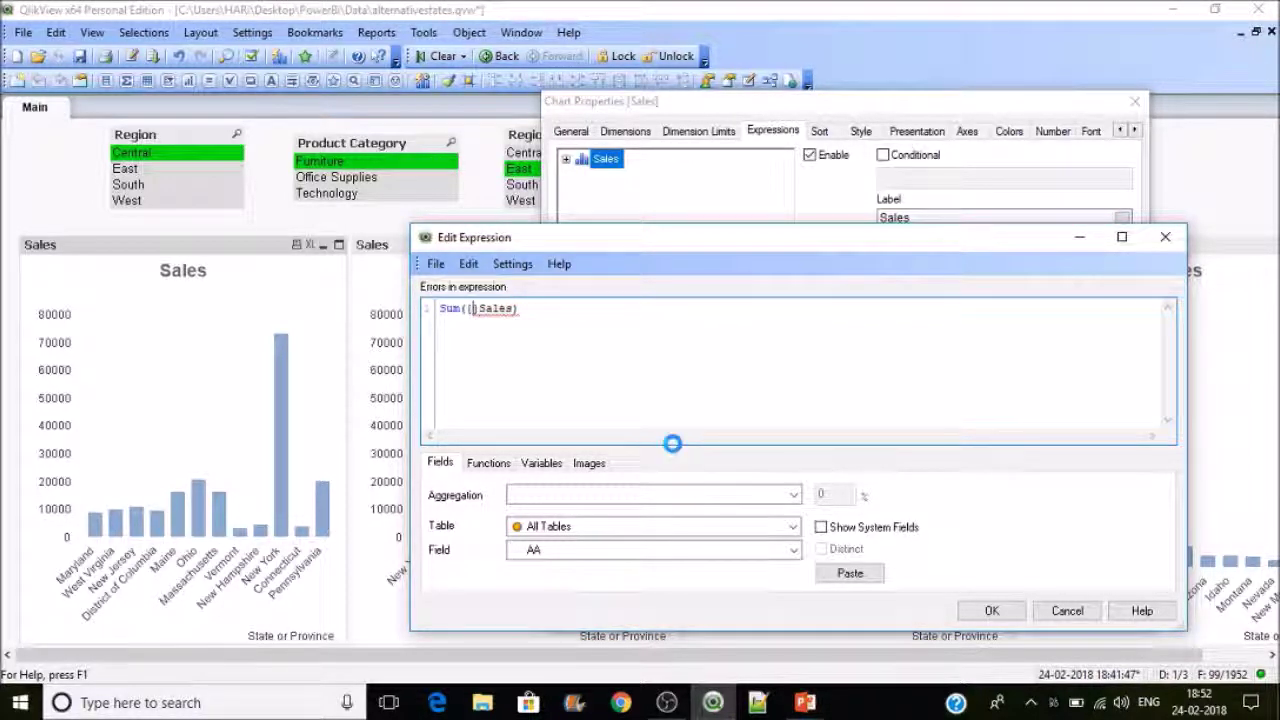
type("<>")
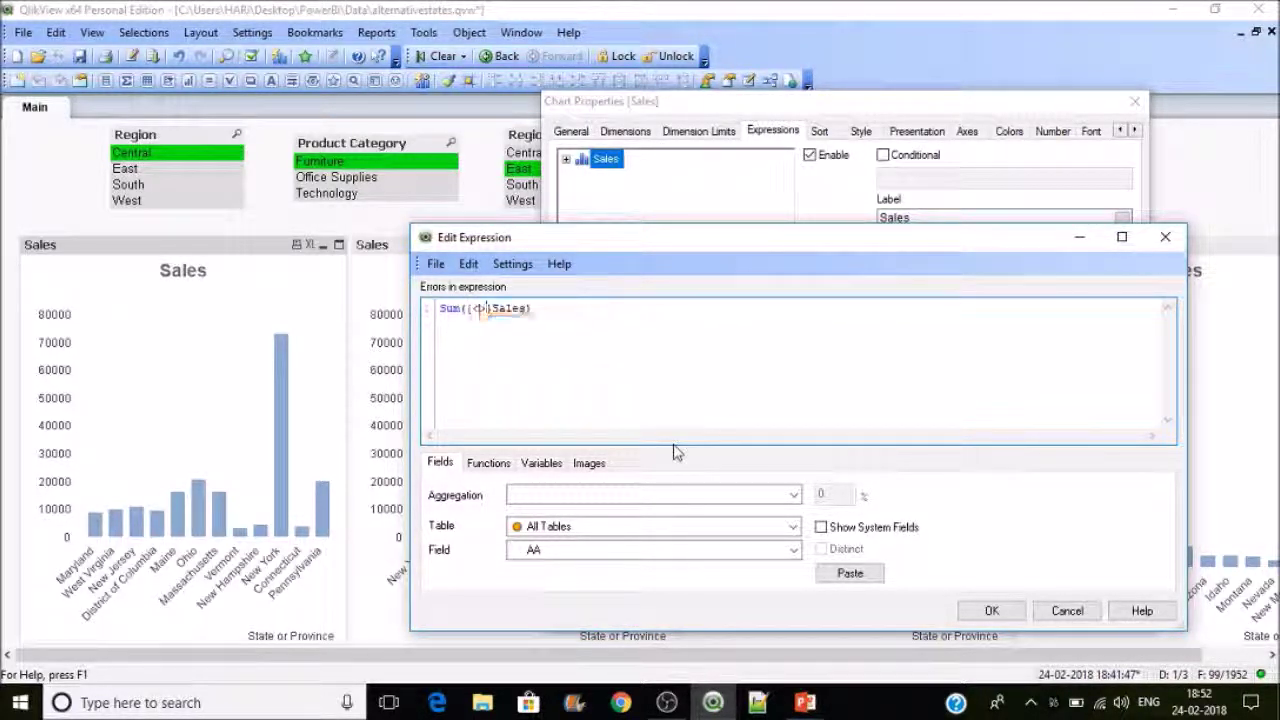
key("Left")
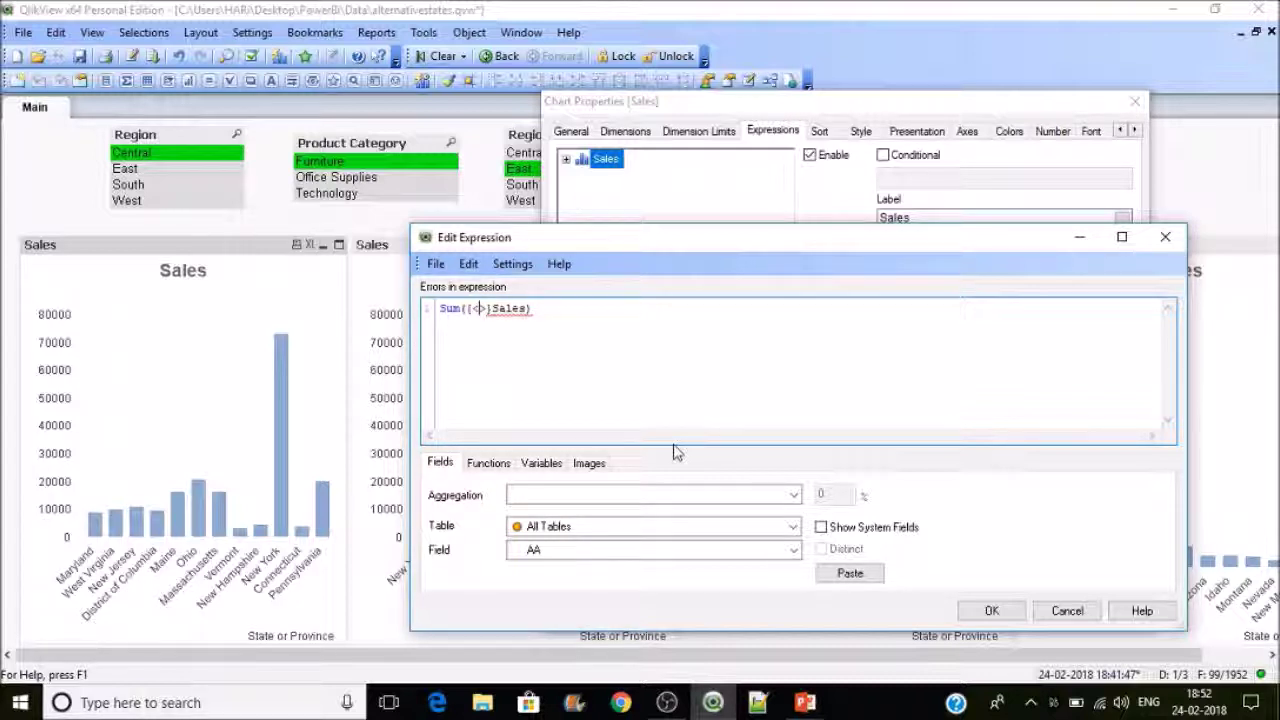
type("Pro")
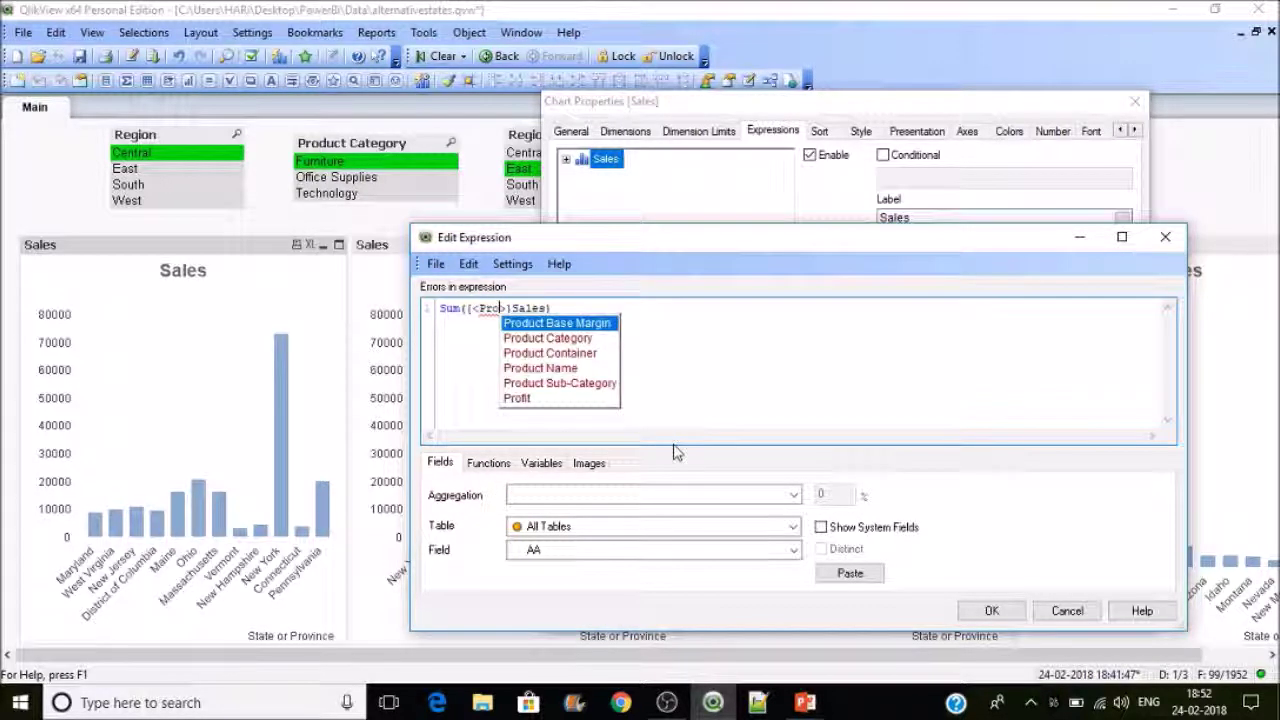
key("Down")
key("Return")
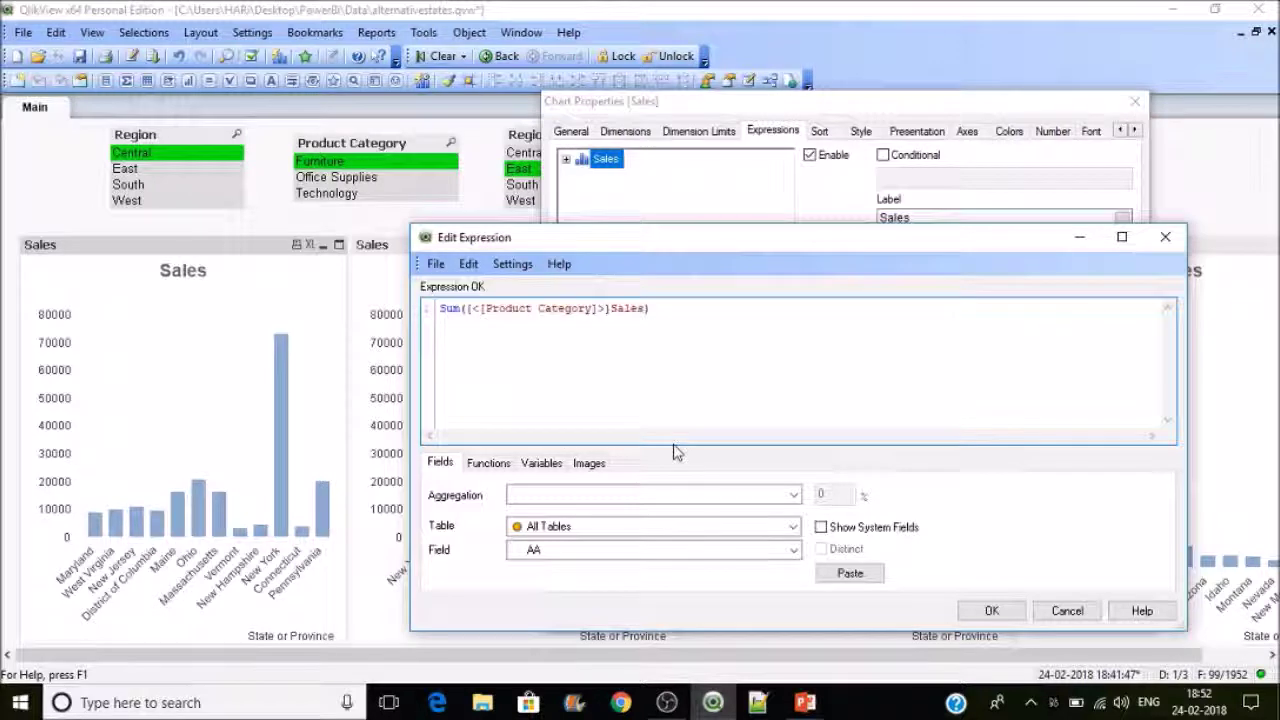
type("=")
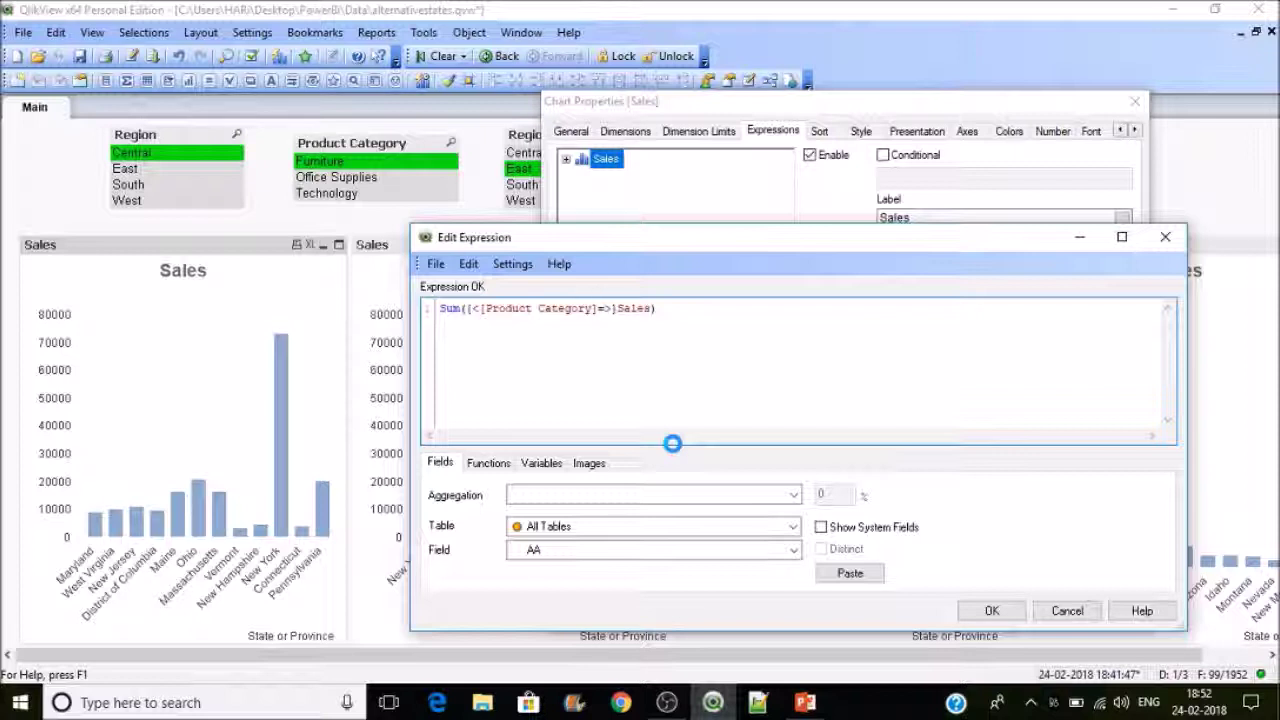
Step: Complete the first Sales chart's expression as Sum({<[Product Category]=STATE2::[Product Category]>}Sales), apply it, and close the chart properties
type("Sta")
key("Down")
key("Down")
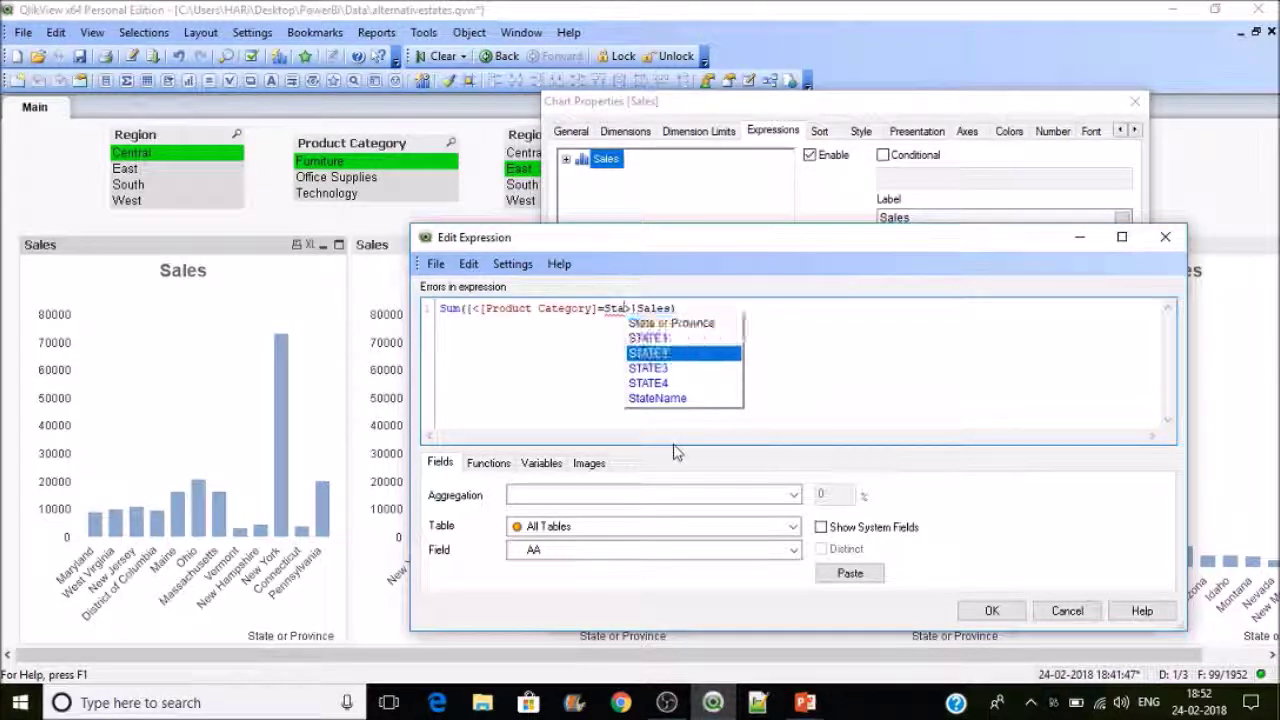
key("Return")
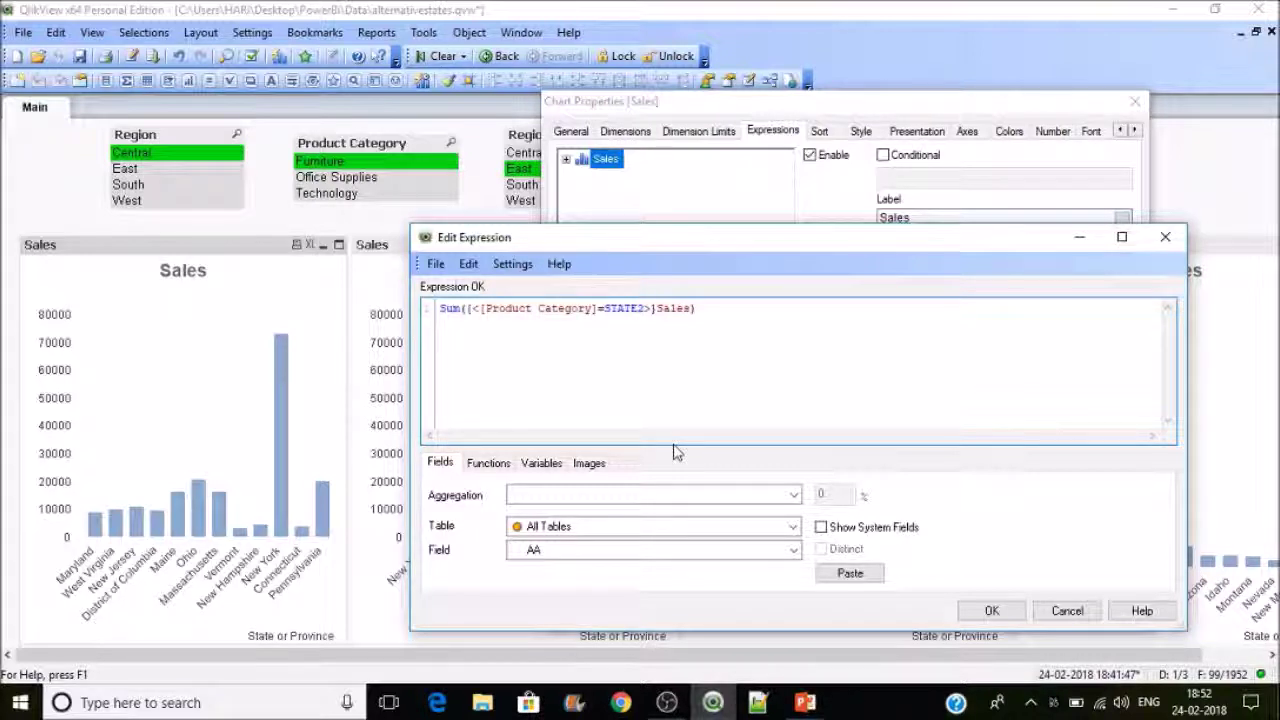
type("::")
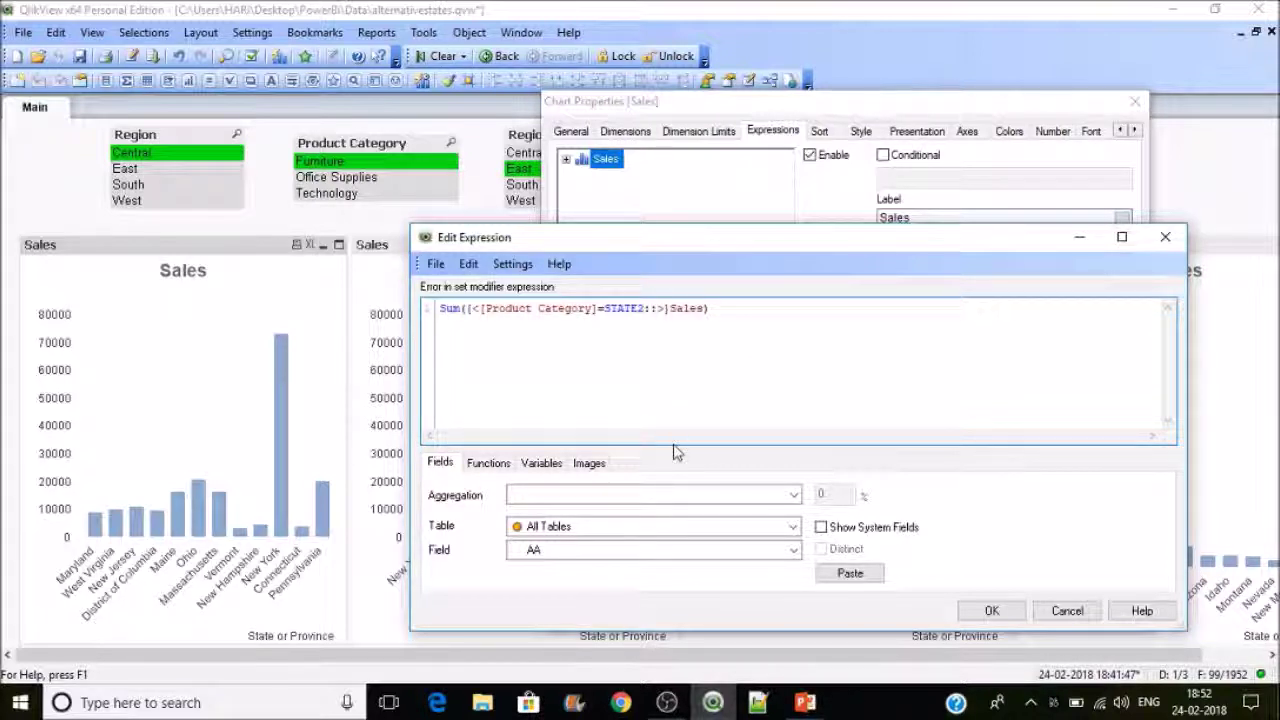
type("Pro")
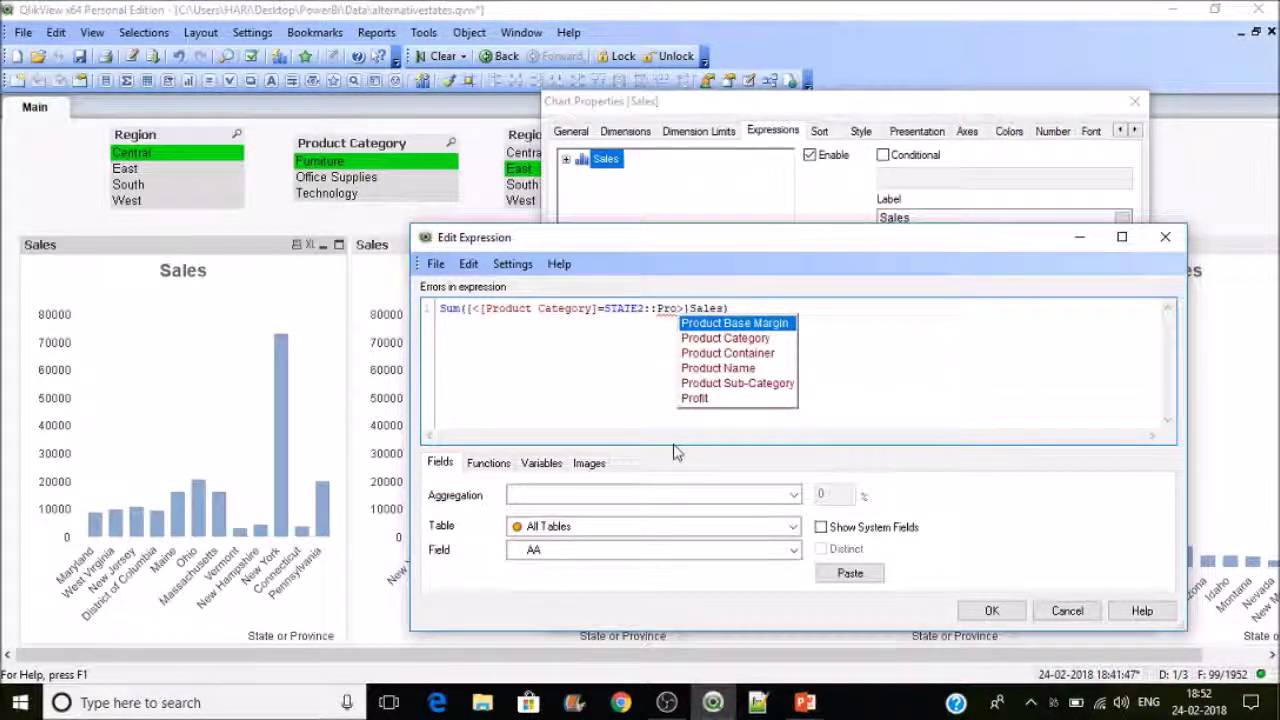
key("Down")
key("Return")
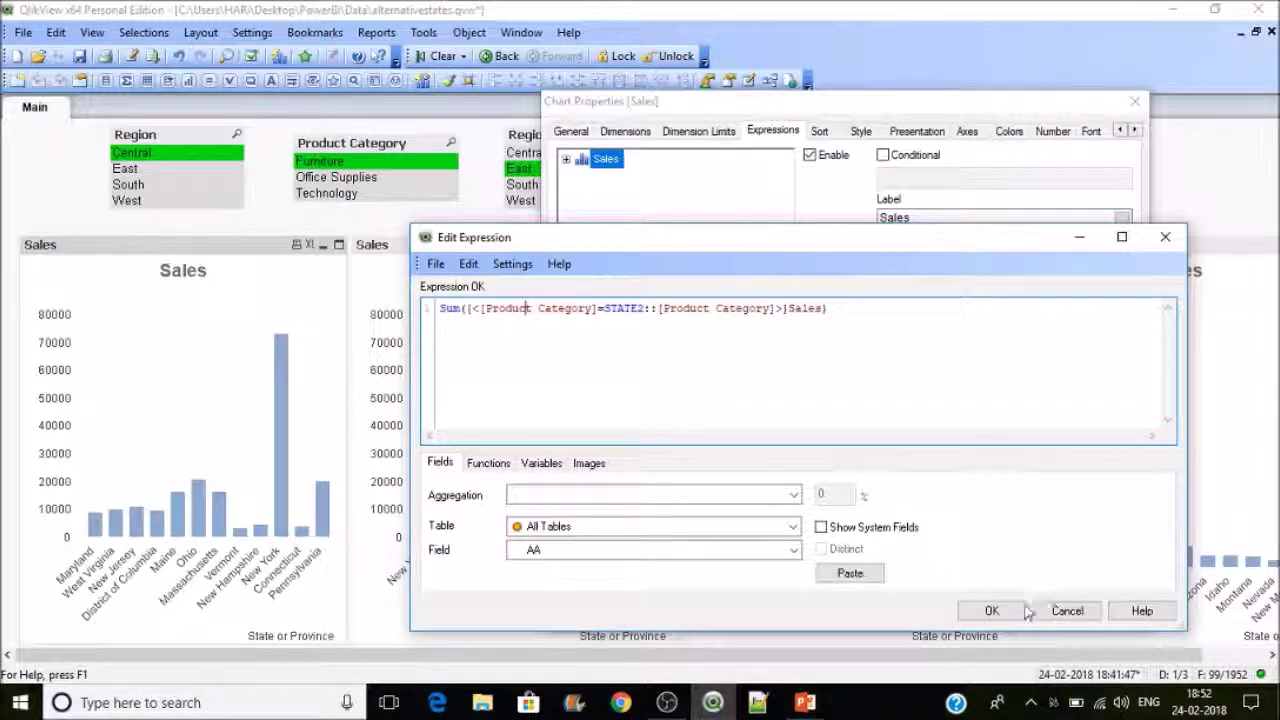
left_click(988, 611)
left_click(1031, 612)
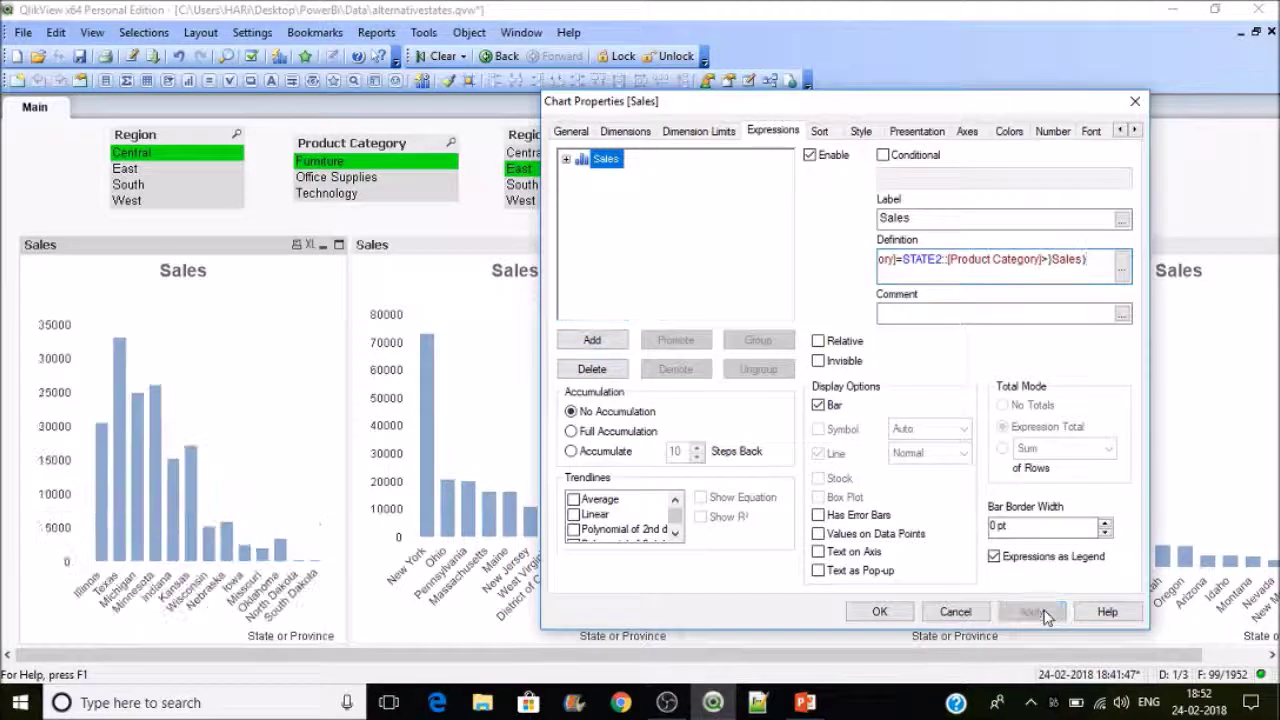
left_click(878, 611)
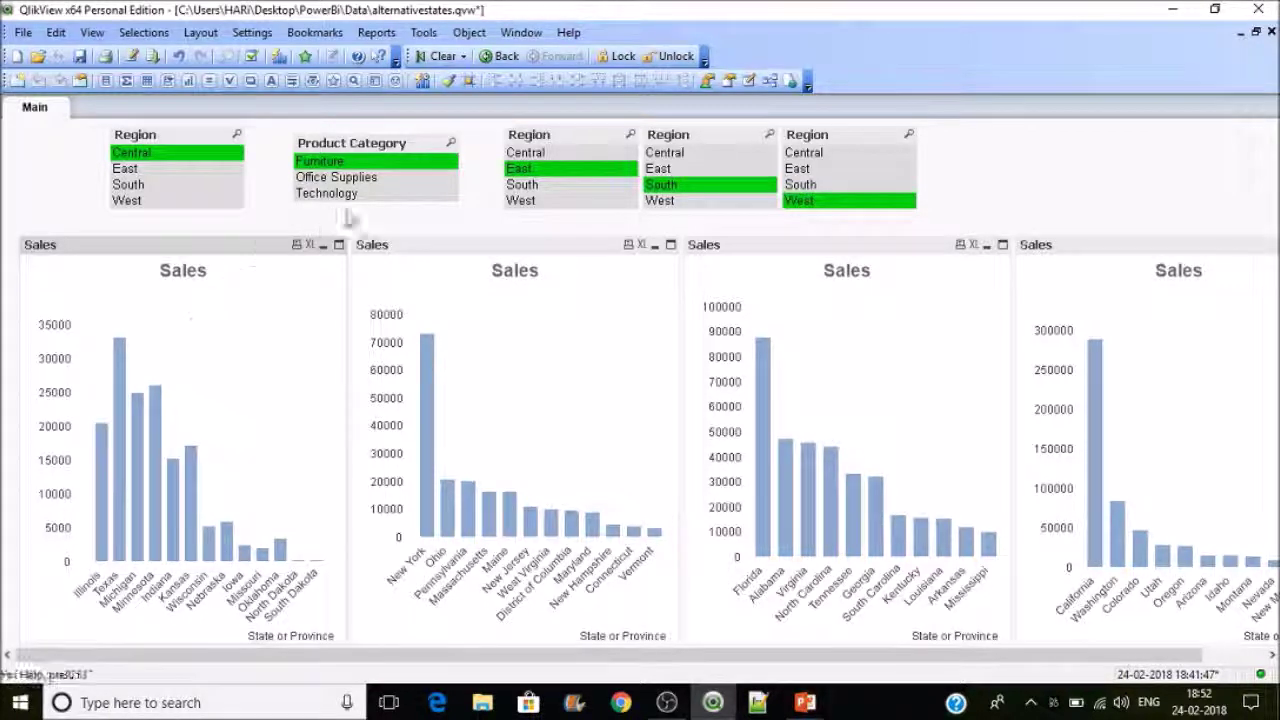
Step: Compare the Sales charts while filtering Product Category by Office Supplies, Technology, and Furniture in turn
left_click(362, 179)
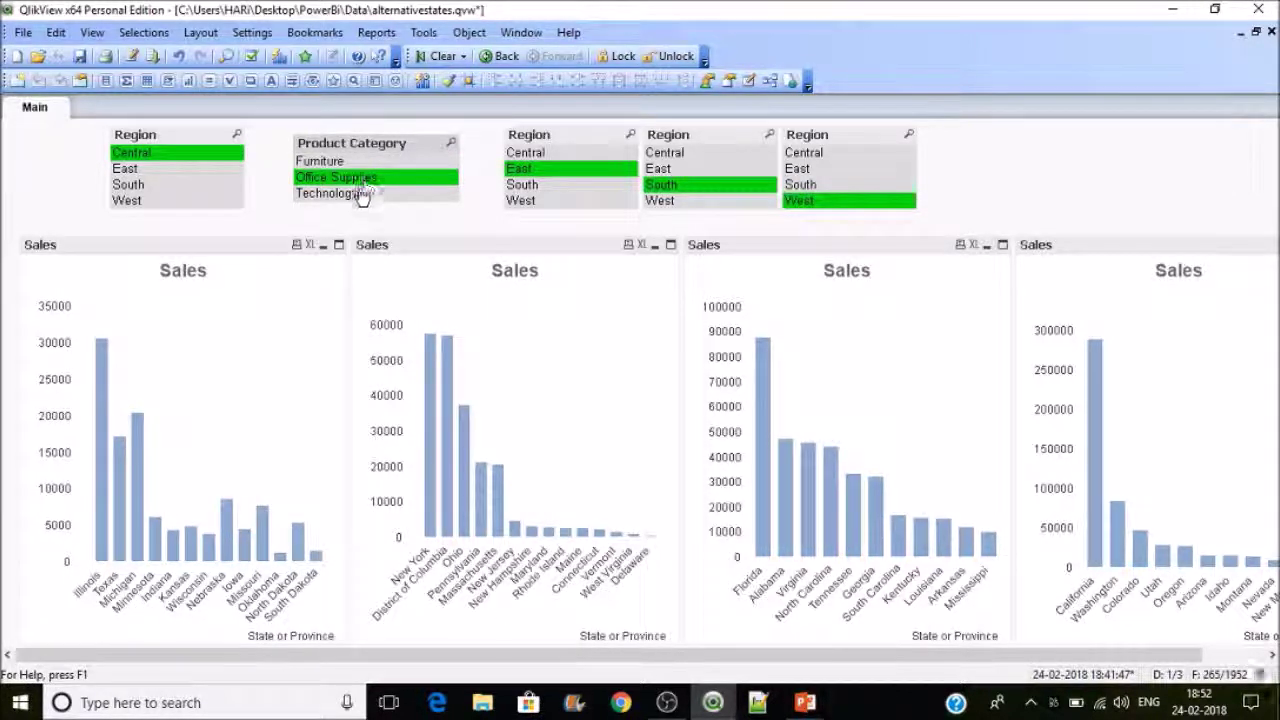
left_click(358, 195)
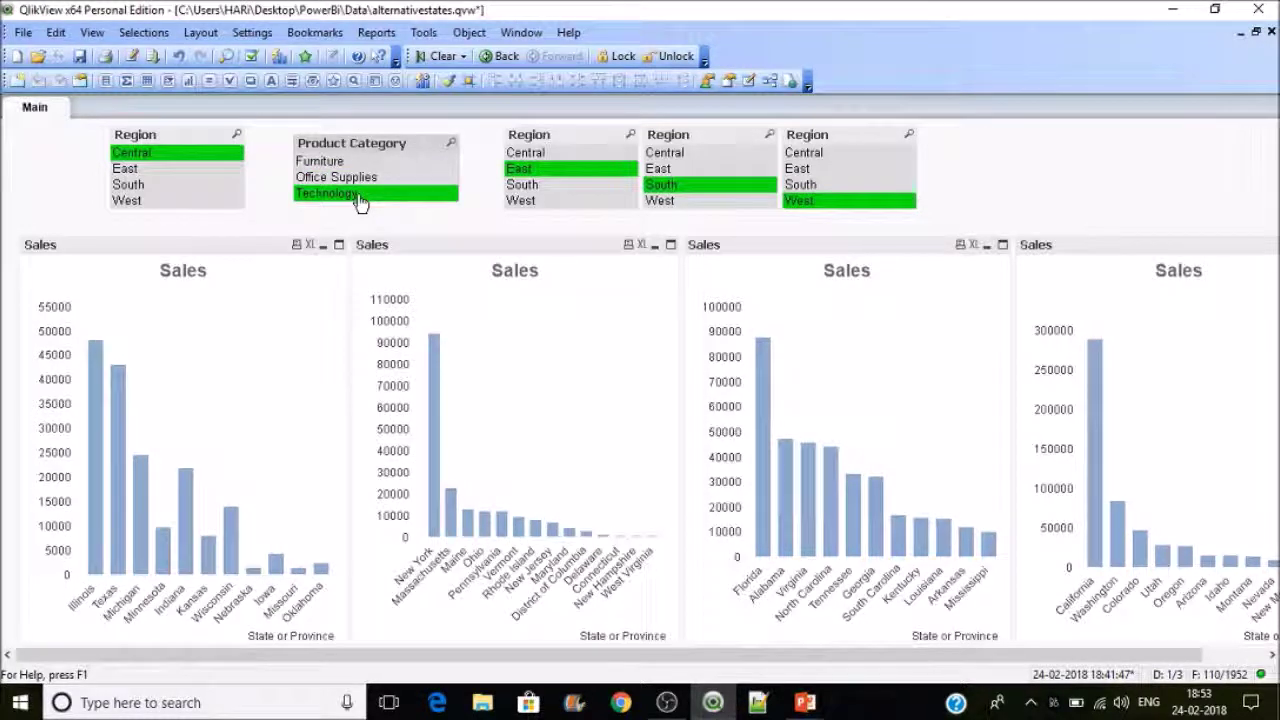
left_click(337, 164)
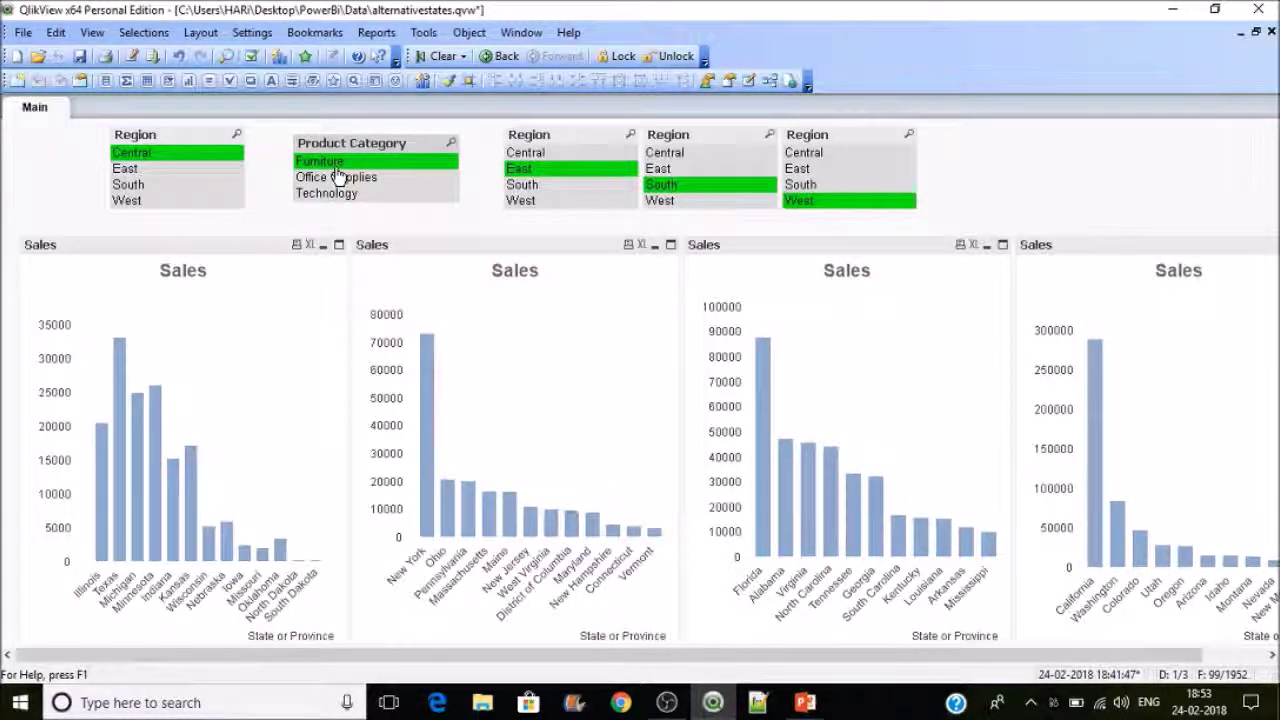